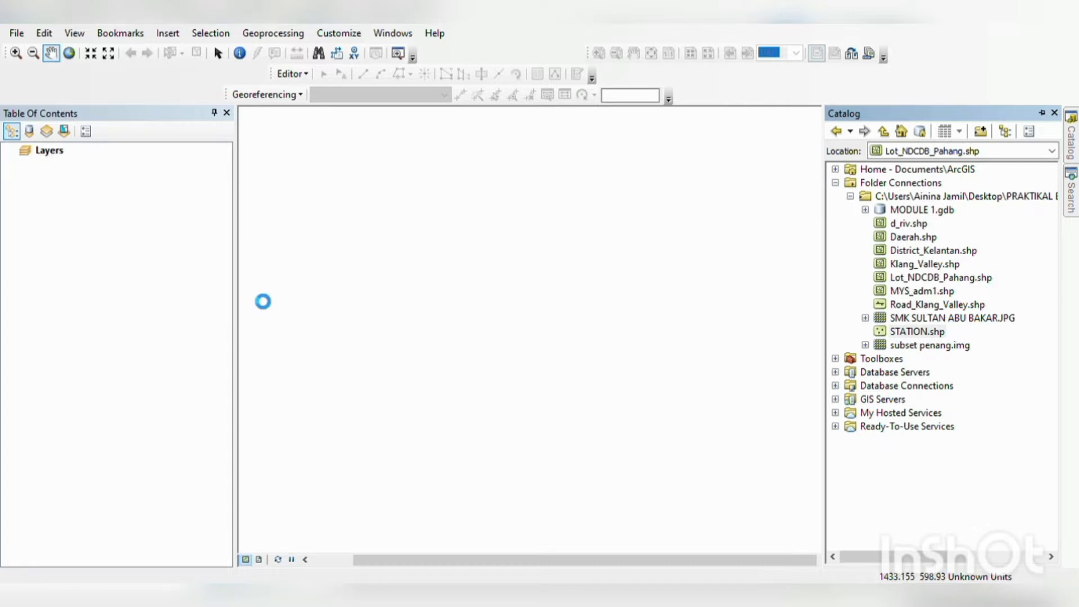
# Add the SMK SULTAN ABU BAKAR.JPG image to the map from the connected data folder
pyautogui.click(1070, 135)
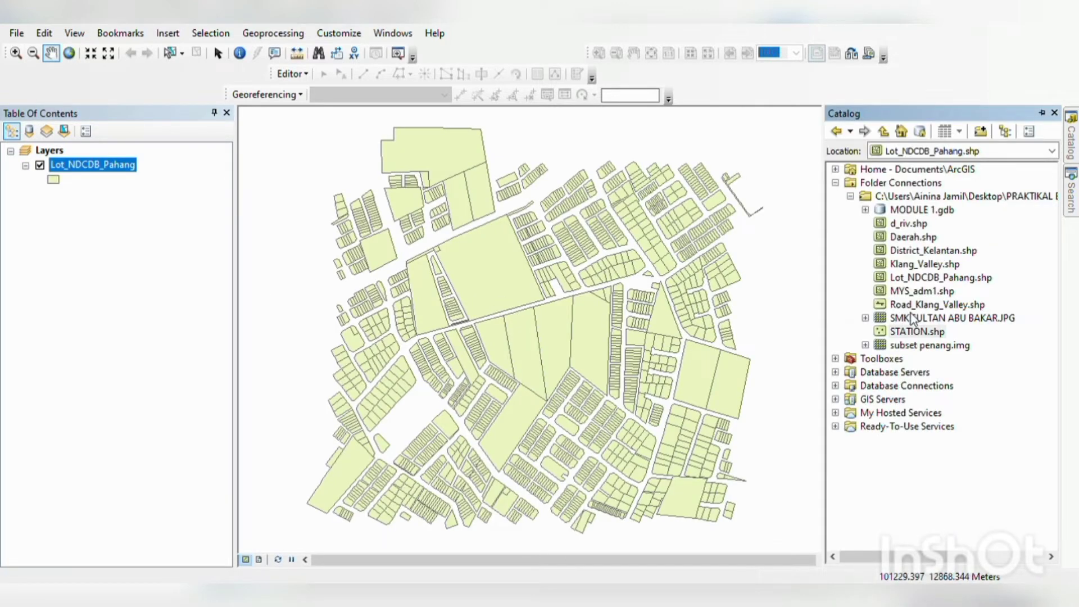
pyautogui.click(912, 318)
pyautogui.moveTo(912, 318); pyautogui.dragTo(190, 306)
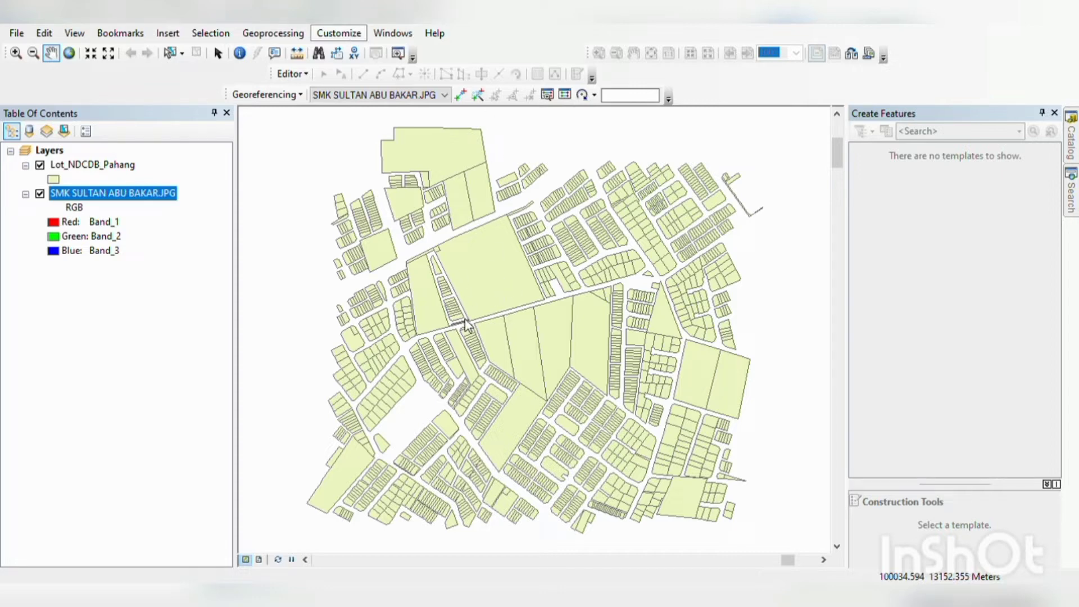
pyautogui.moveTo(463, 320); pyautogui.dragTo(703, 405)
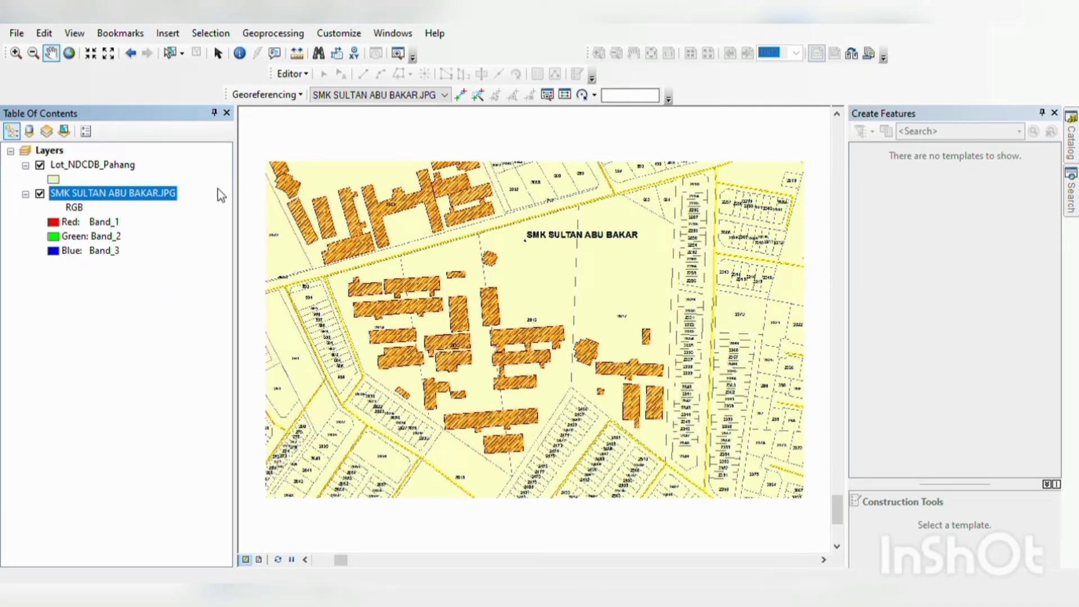
pyautogui.click(404, 35)
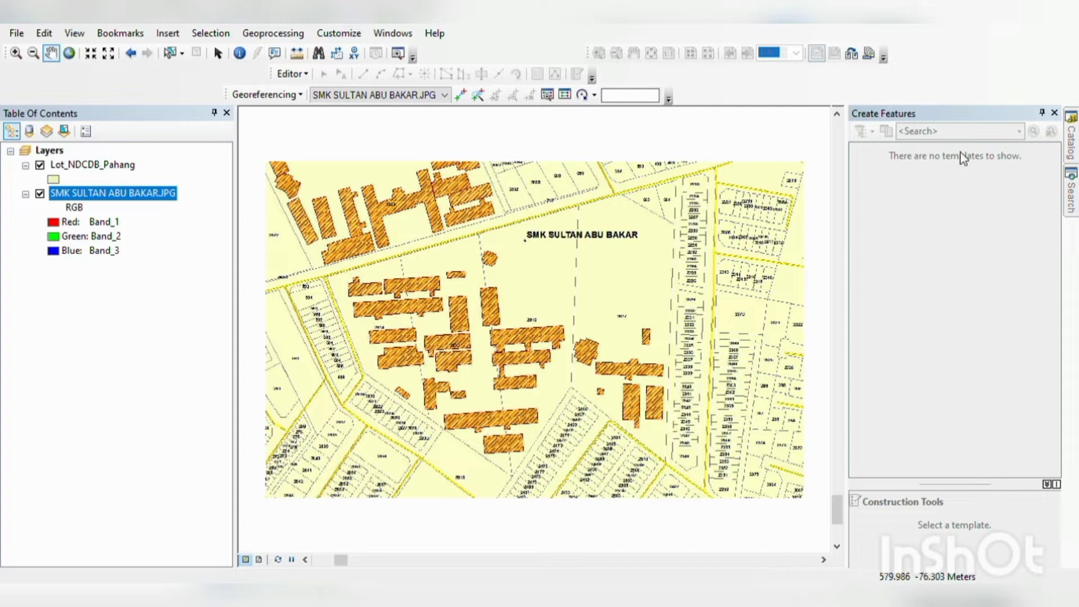
# Turn on lot number labels for the Lot_NDCDB_Pahang layer
pyautogui.click(125, 168)
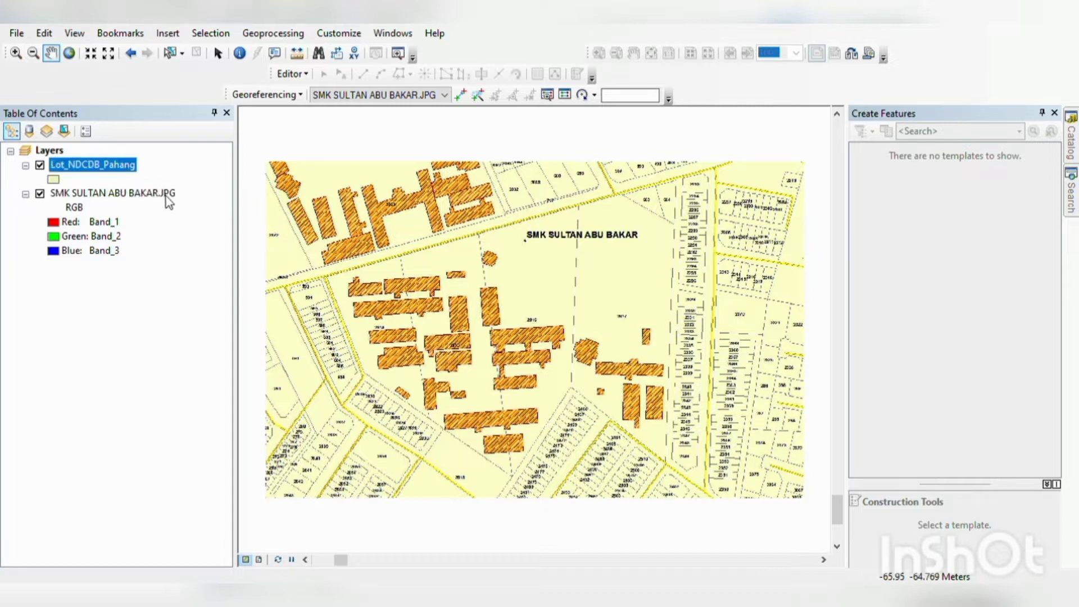
pyautogui.click(181, 254)
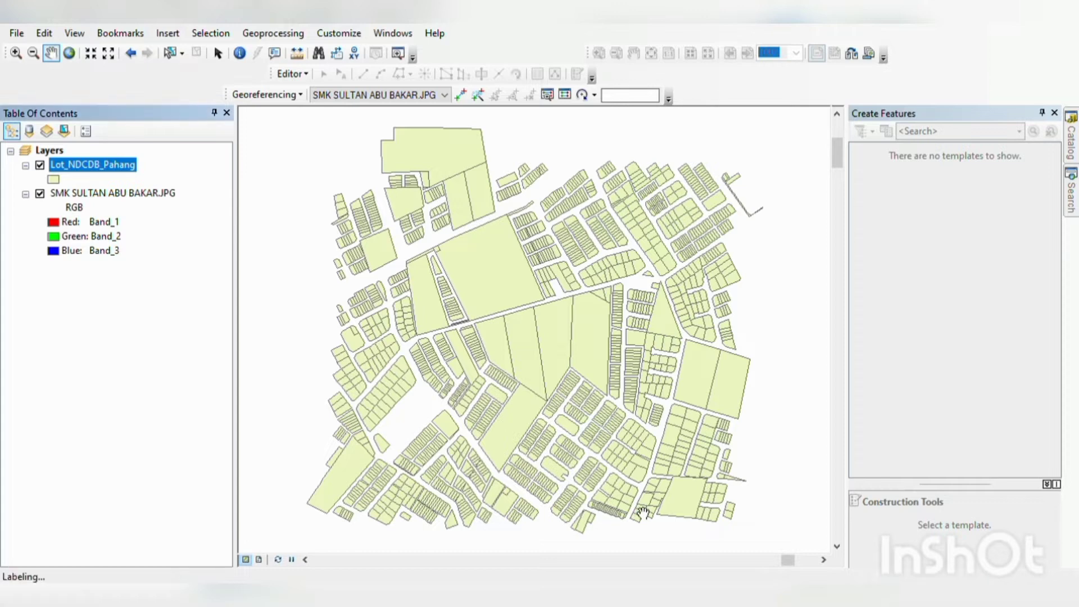
pyautogui.scroll(1, 534, 356)
pyautogui.scroll(-1, 535, 355)
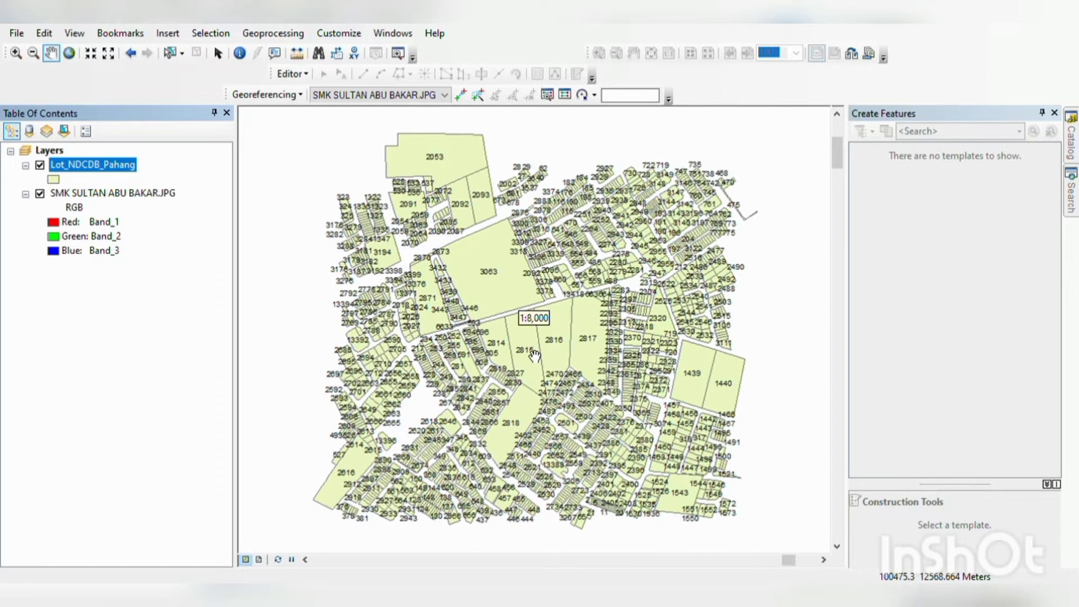
pyautogui.scroll(-1, 535, 355)
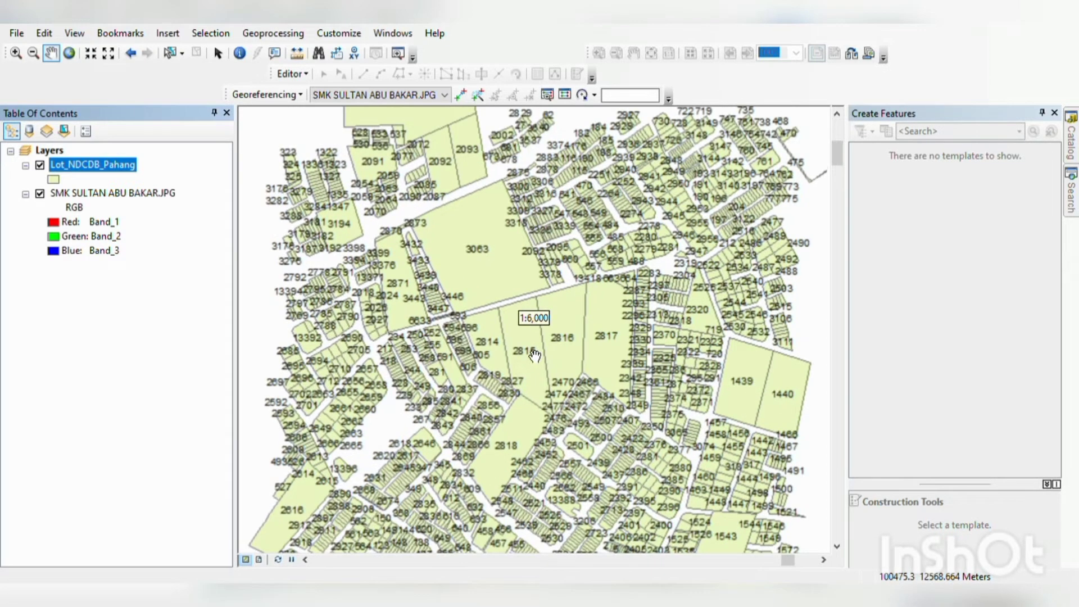
pyautogui.scroll(-2, 535, 355)
pyautogui.scroll(2, 535, 355)
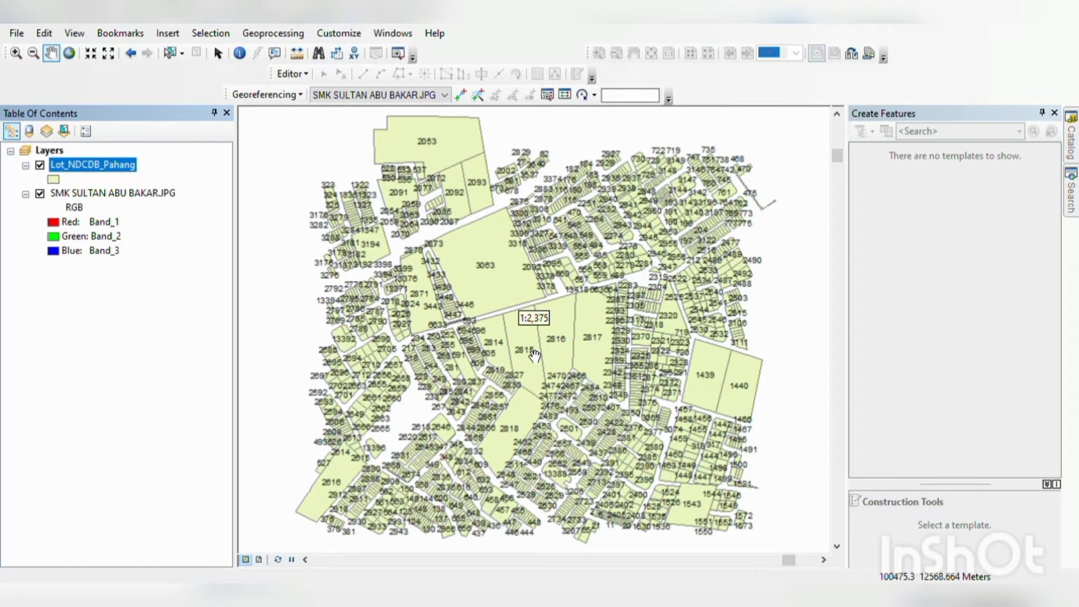
# Link the image's first georeferencing control point to the north-west corner vertex of lot 2814
pyautogui.scroll(-2, 535, 356)
pyautogui.scroll(-3, 535, 355)
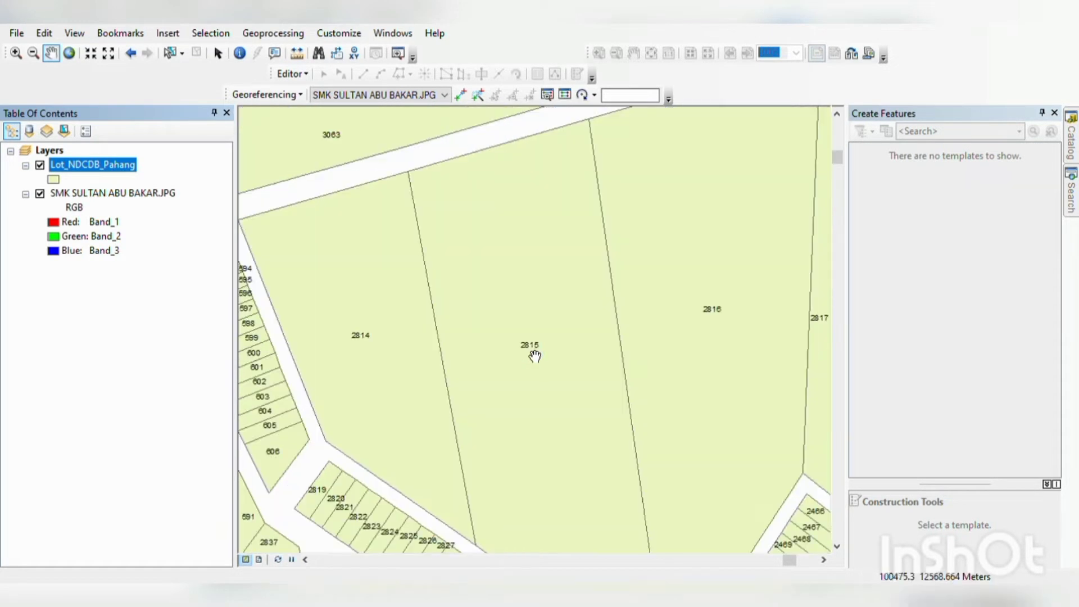
pyautogui.moveTo(349, 280); pyautogui.dragTo(391, 327)
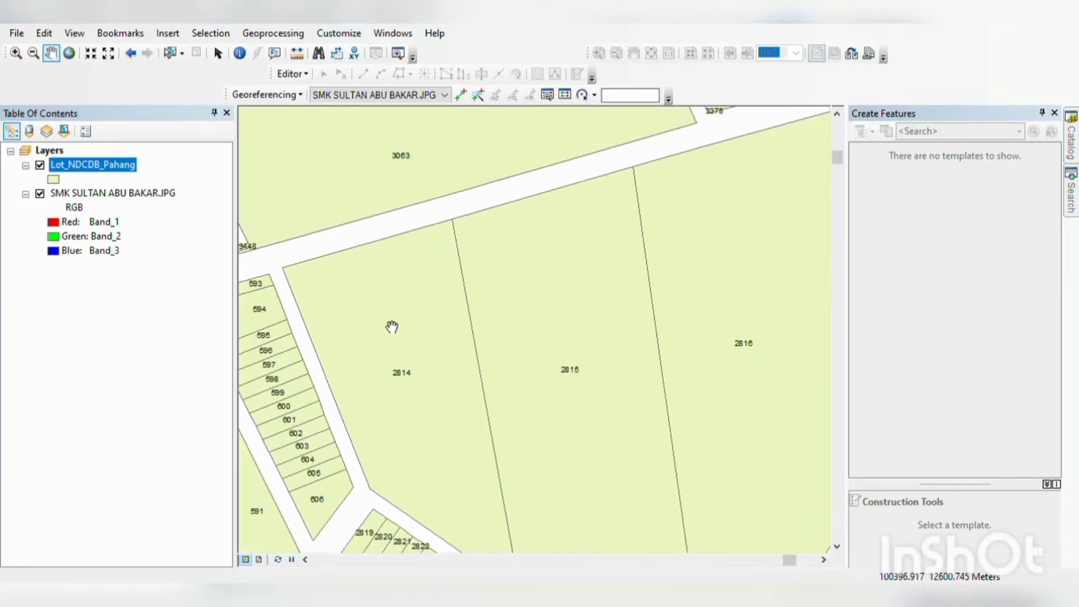
pyautogui.scroll(-1, 350, 299)
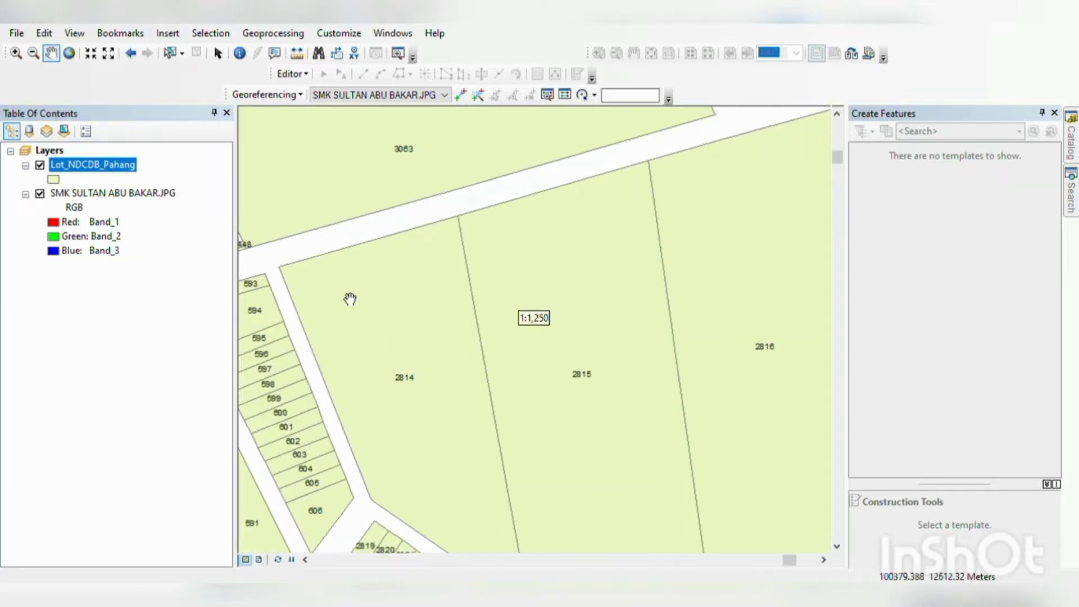
pyautogui.scroll(-1, 350, 299)
pyautogui.scroll(-2, 349, 299)
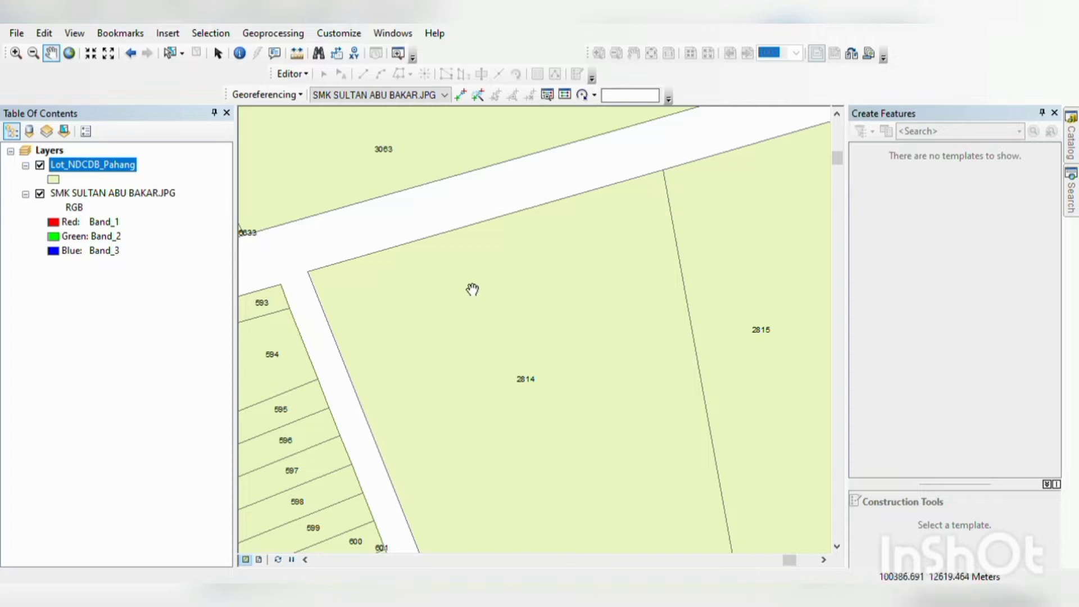
pyautogui.scroll(-1, 352, 293)
pyautogui.click(459, 99)
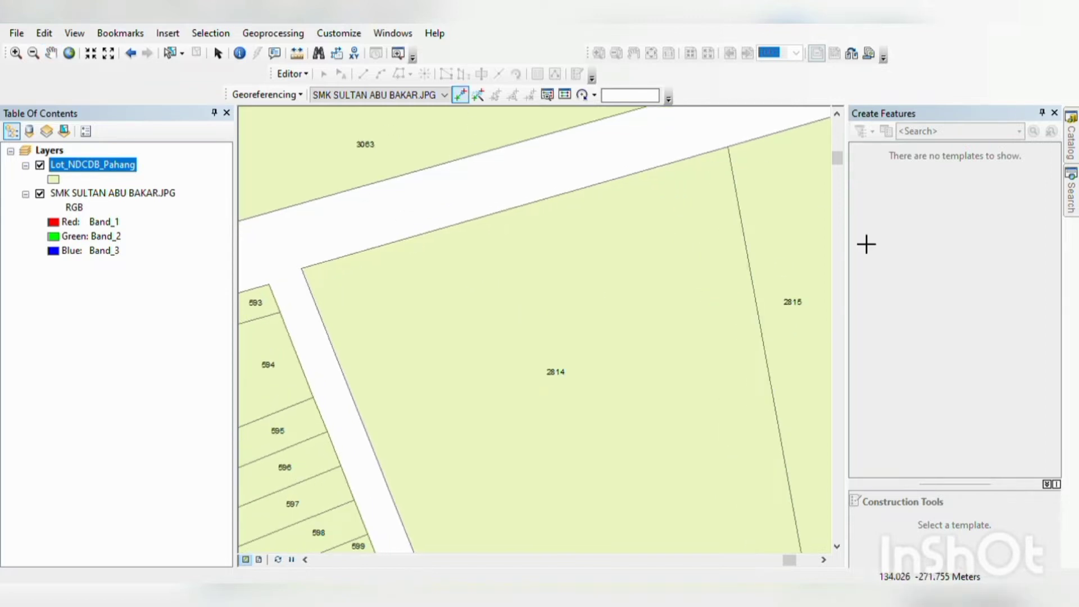
pyautogui.click(315, 281)
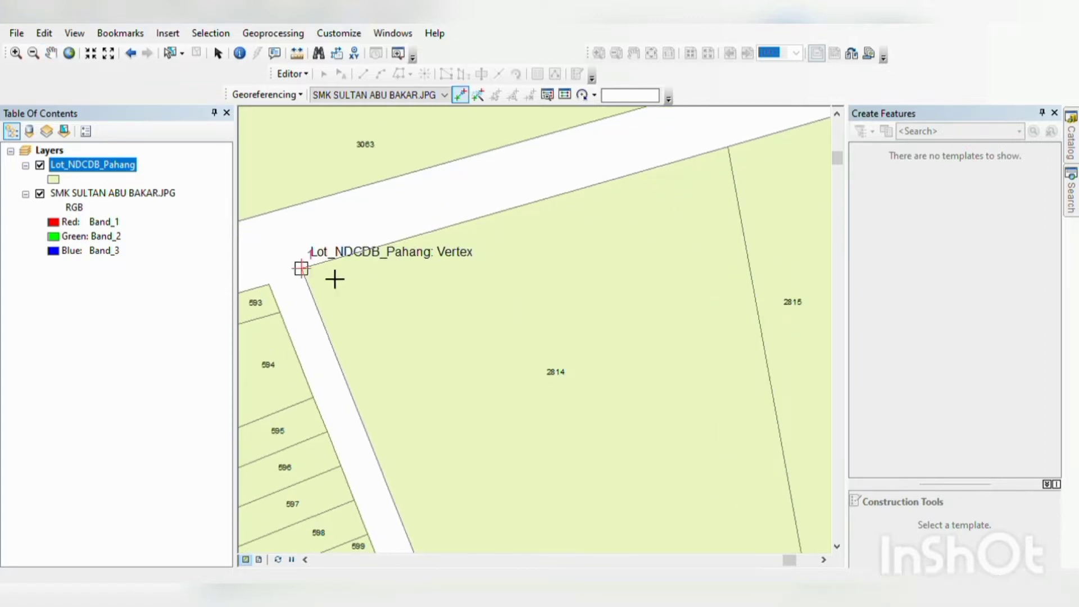
# Link the second control point to the north-east corner of lot 2817, where it meets lot 664
pyautogui.press('c')
pyautogui.moveTo(768, 212); pyautogui.dragTo(578, 317)
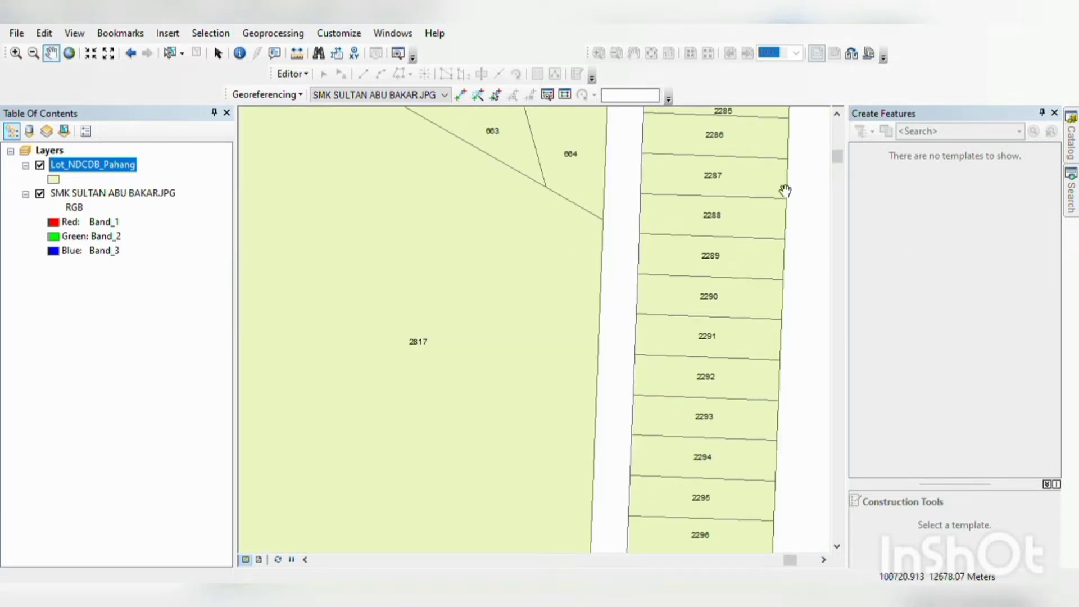
pyautogui.click(459, 94)
pyautogui.click(615, 231)
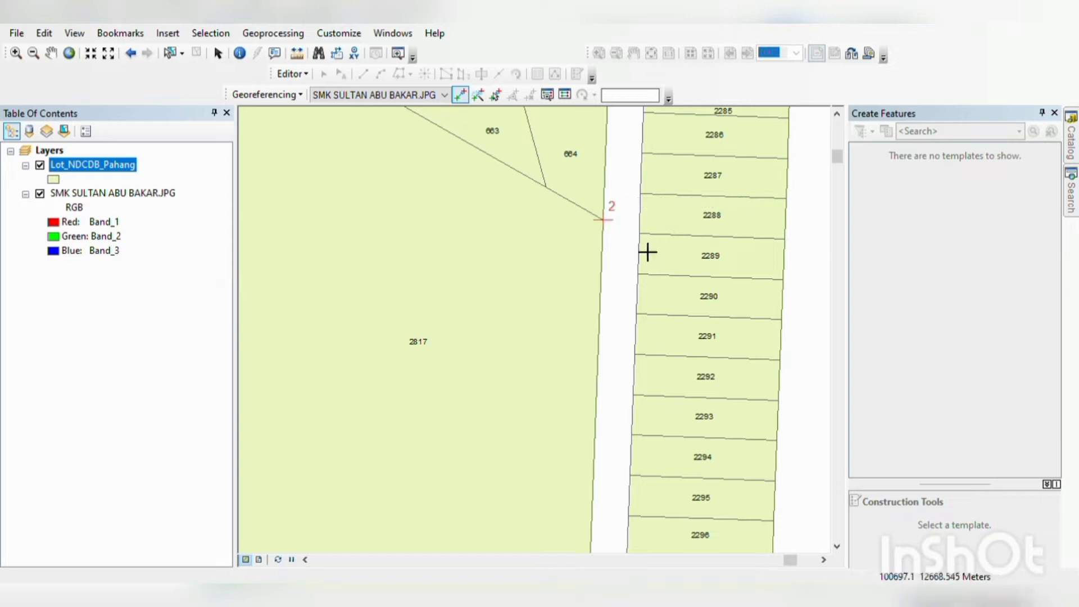
# Link the third control point to the south-east corner of lot 2817, across the road from lot 2349
pyautogui.press('c')
pyautogui.moveTo(480, 508); pyautogui.dragTo(475, 274)
pyautogui.moveTo(509, 483); pyautogui.dragTo(520, 268)
pyautogui.moveTo(540, 430); pyautogui.dragTo(556, 152)
pyautogui.moveTo(562, 489); pyautogui.dragTo(601, 151)
pyautogui.moveTo(615, 459); pyautogui.dragTo(642, 212)
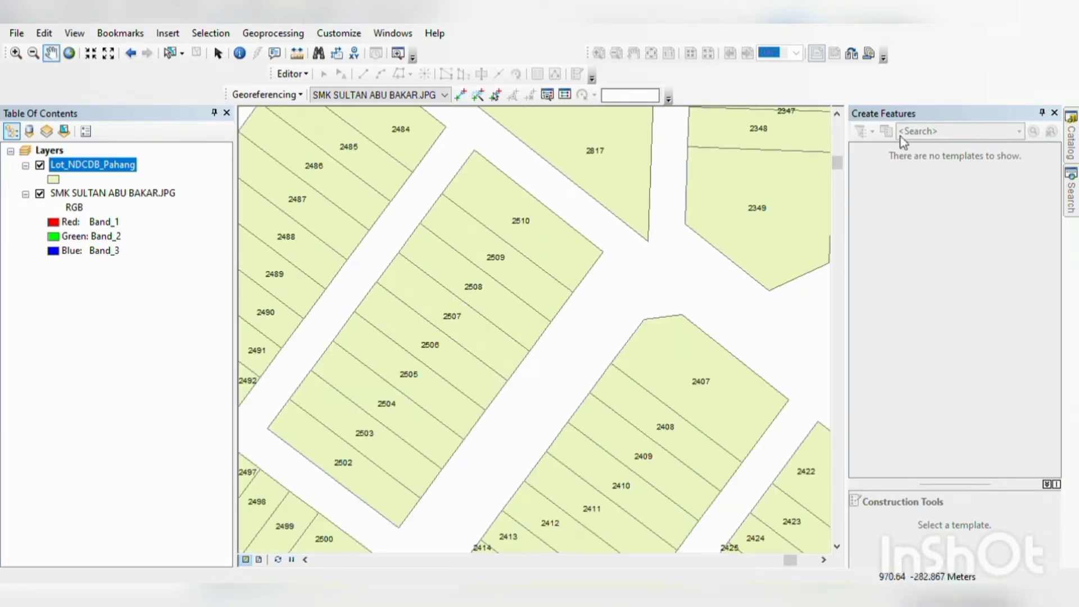
pyautogui.click(459, 95)
pyautogui.click(662, 252)
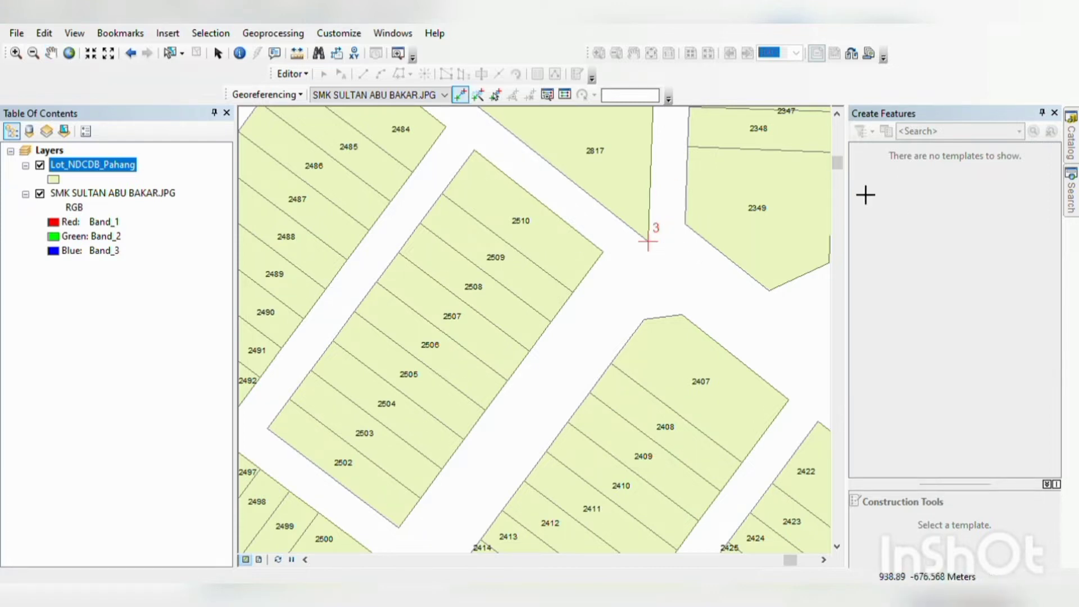
# Link the fourth control point to the southern end of the boundary between lots 2814 and 2815
pyautogui.click(51, 53)
pyautogui.moveTo(422, 186); pyautogui.dragTo(599, 325)
pyautogui.moveTo(568, 253); pyautogui.dragTo(633, 412)
pyautogui.moveTo(589, 239); pyautogui.dragTo(888, 327)
pyautogui.moveTo(446, 384); pyautogui.dragTo(743, 364)
pyautogui.moveTo(511, 266); pyautogui.dragTo(633, 376)
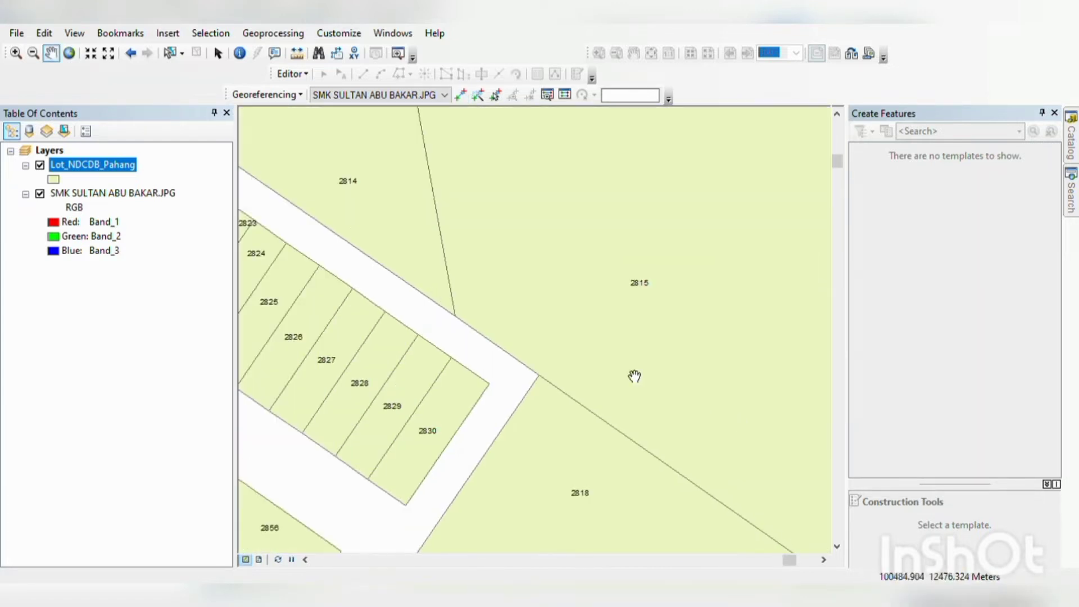
pyautogui.scroll(1, 614, 364)
pyautogui.scroll(-4, 614, 364)
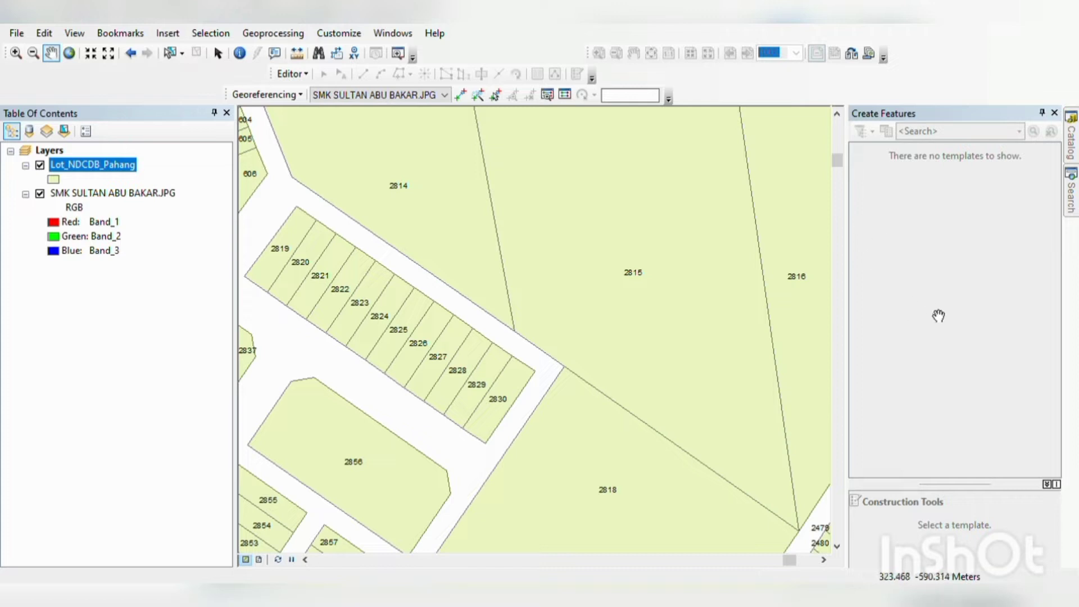
pyautogui.click(461, 94)
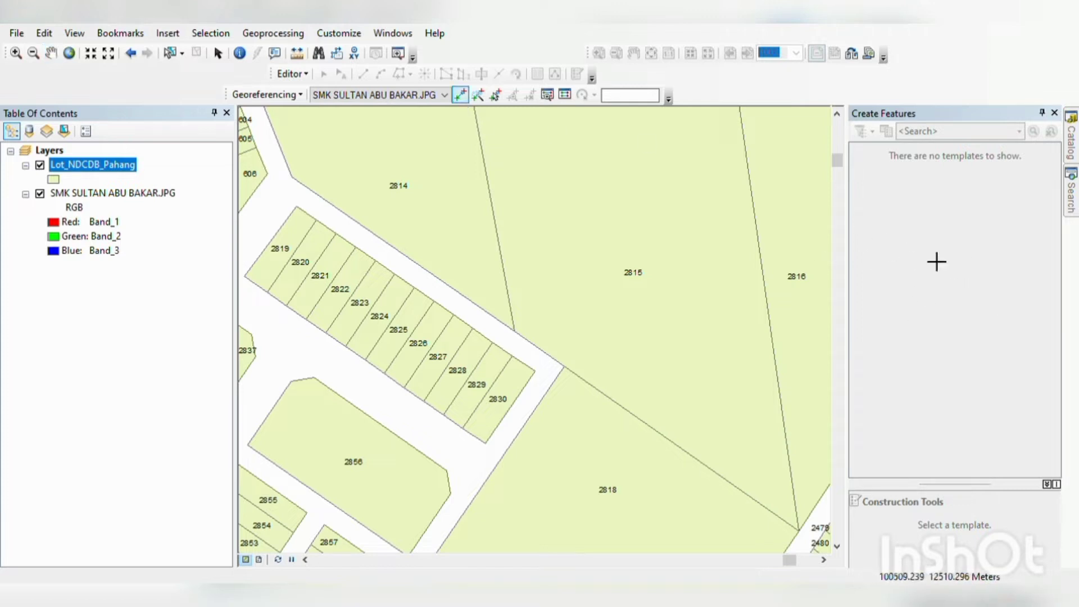
pyautogui.click(518, 333)
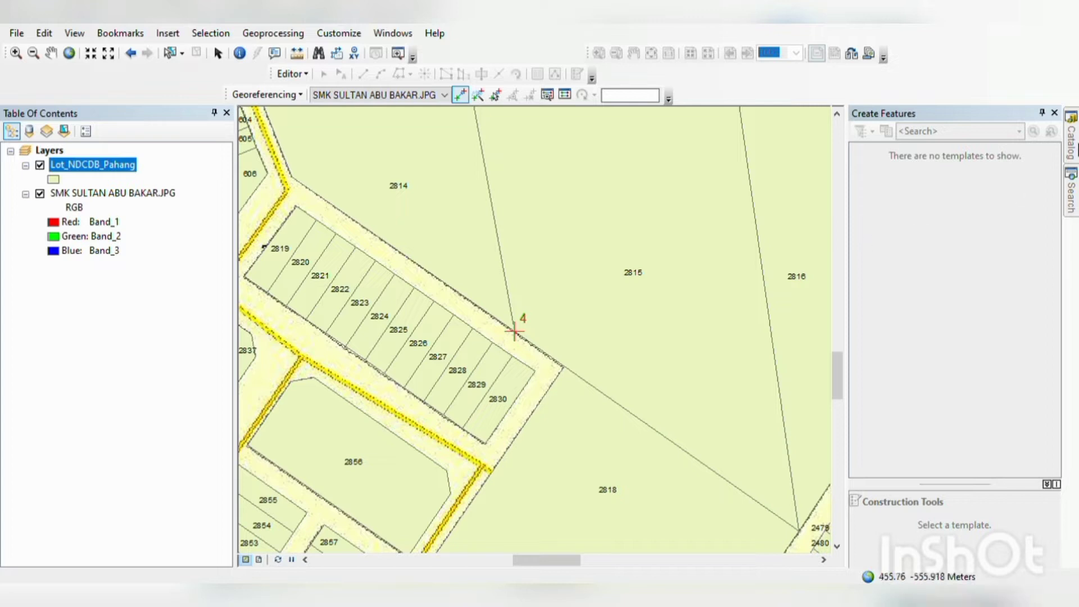
# Refresh the connected data folder in the catalog and locate SMK SULTAN ABU BAKAR1_Georeferencing.tif
pyautogui.click(1071, 141)
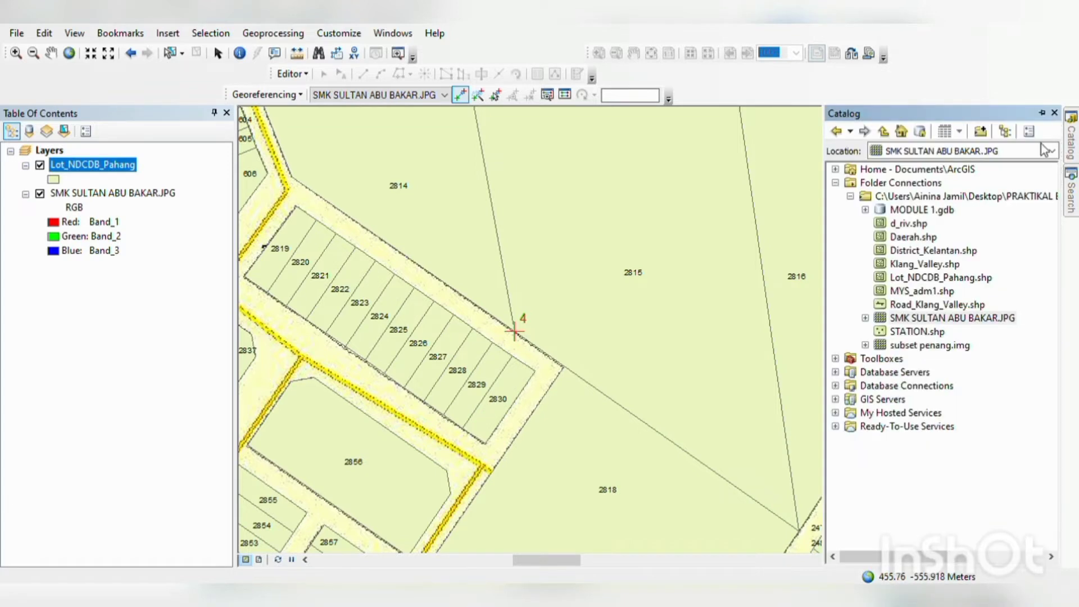
pyautogui.click(904, 197)
pyautogui.rightClick(903, 200)
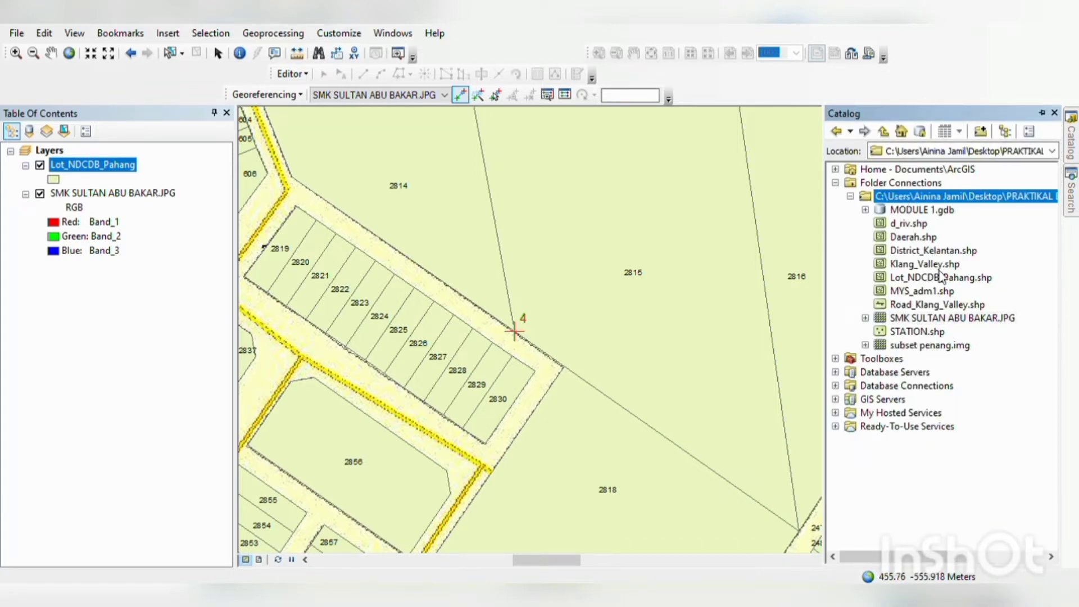
pyautogui.click(939, 277)
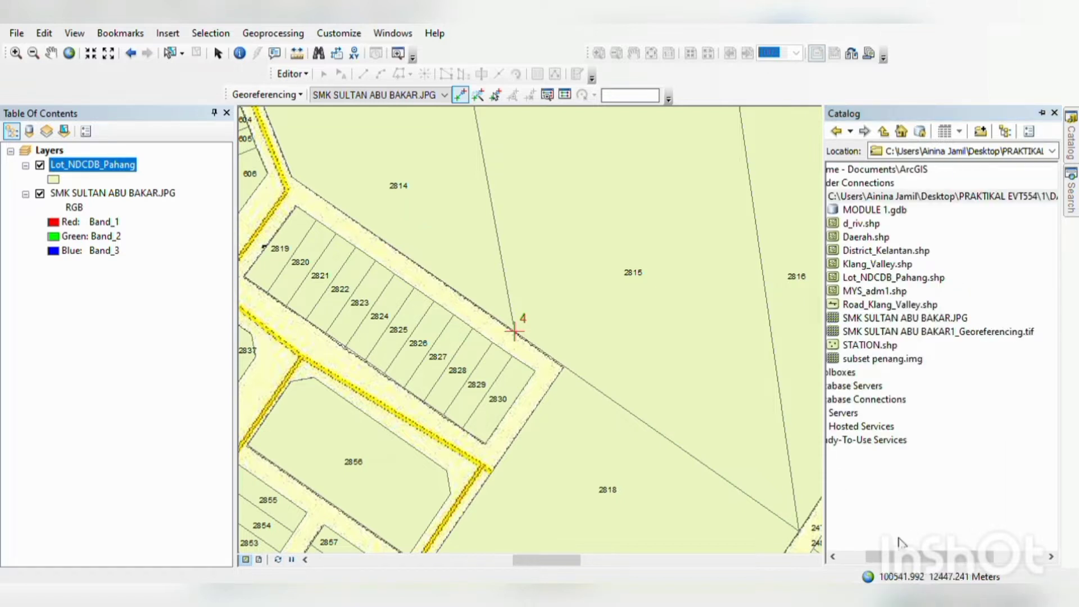
pyautogui.moveTo(912, 557); pyautogui.dragTo(883, 558)
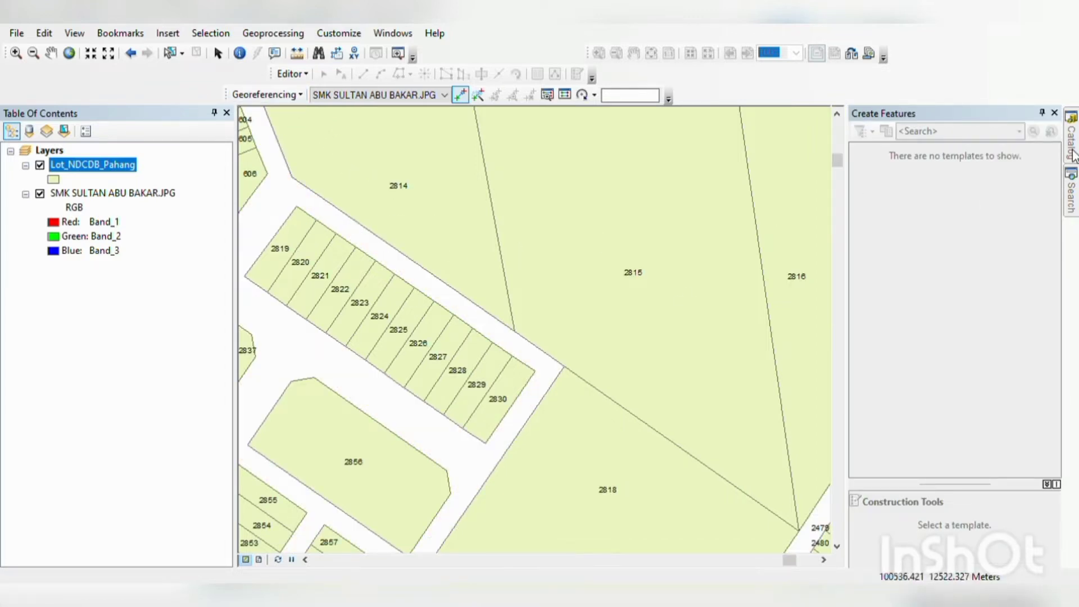
# Add SMK SULTAN ABU BAKAR1_Georeferencing.tif to the map and remove the original SMK SULTAN ABU BAKAR.JPG layer
pyautogui.moveTo(1071, 141)
pyautogui.moveTo(939, 332); pyautogui.dragTo(182, 349)
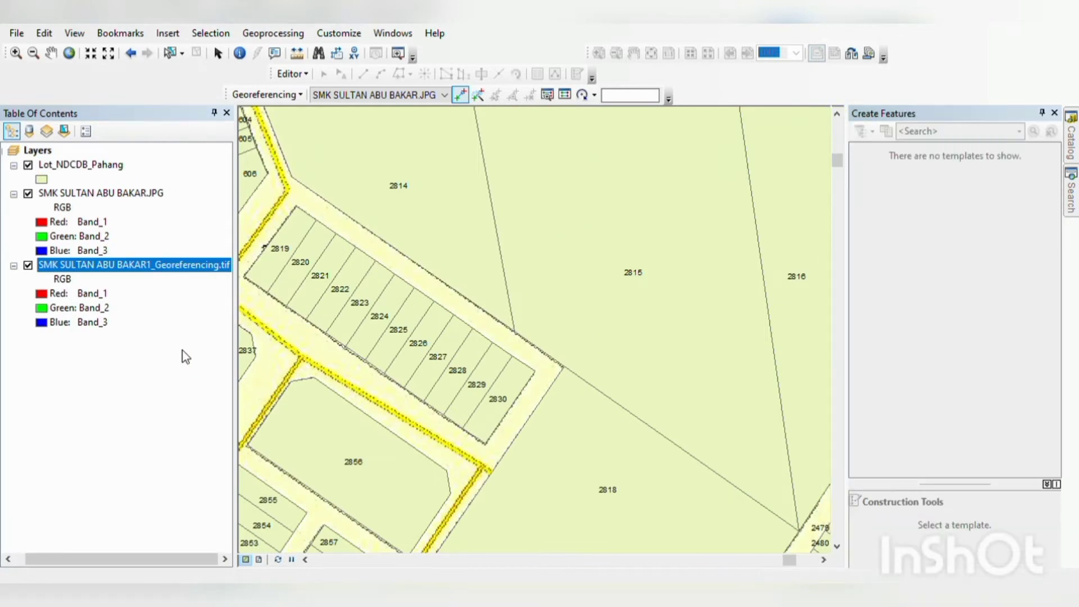
pyautogui.click(101, 193)
pyautogui.press('Delete')
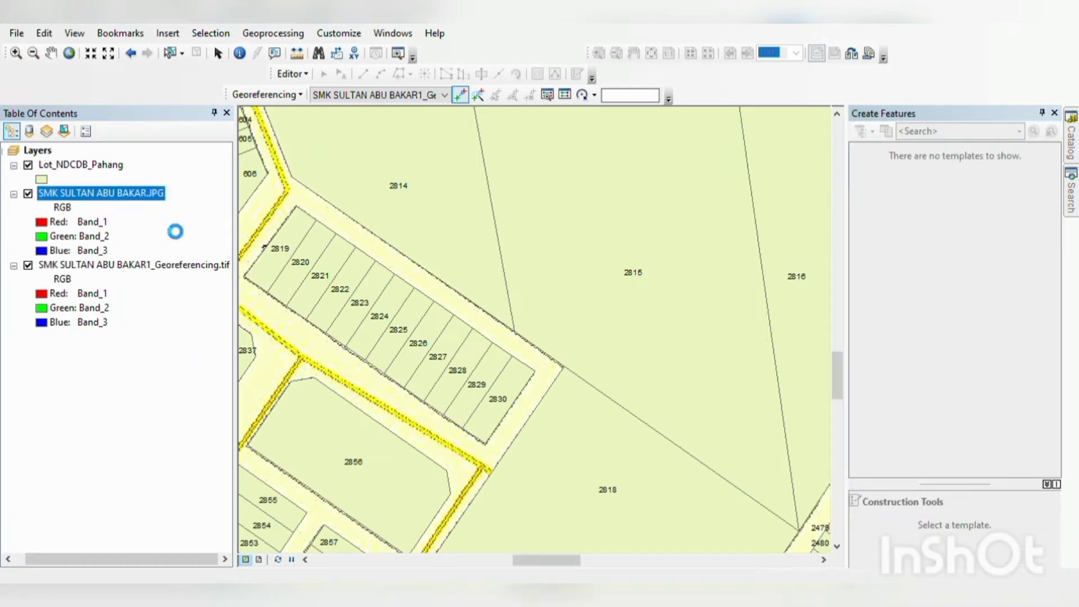
# Move the SMK SULTAN ABU BAKAR1_Georeferencing.tif layer above Lot_NDCDB_Pahang and make it semi-transparent
pyautogui.moveTo(98, 194); pyautogui.dragTo(87, 160)
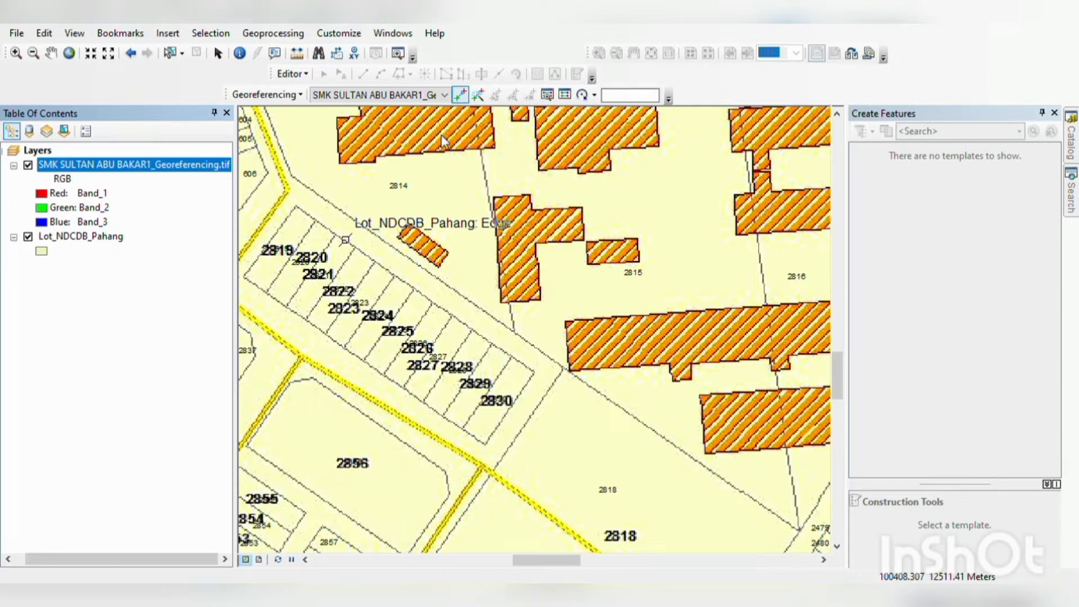
pyautogui.click(624, 484)
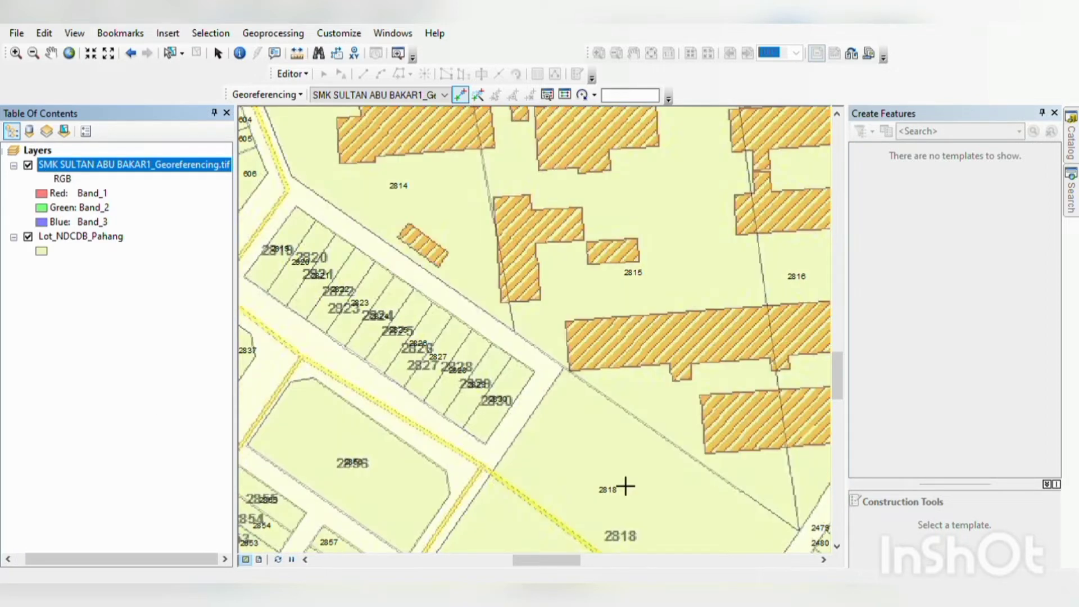
pyautogui.rightClick(162, 164)
pyautogui.click(203, 249)
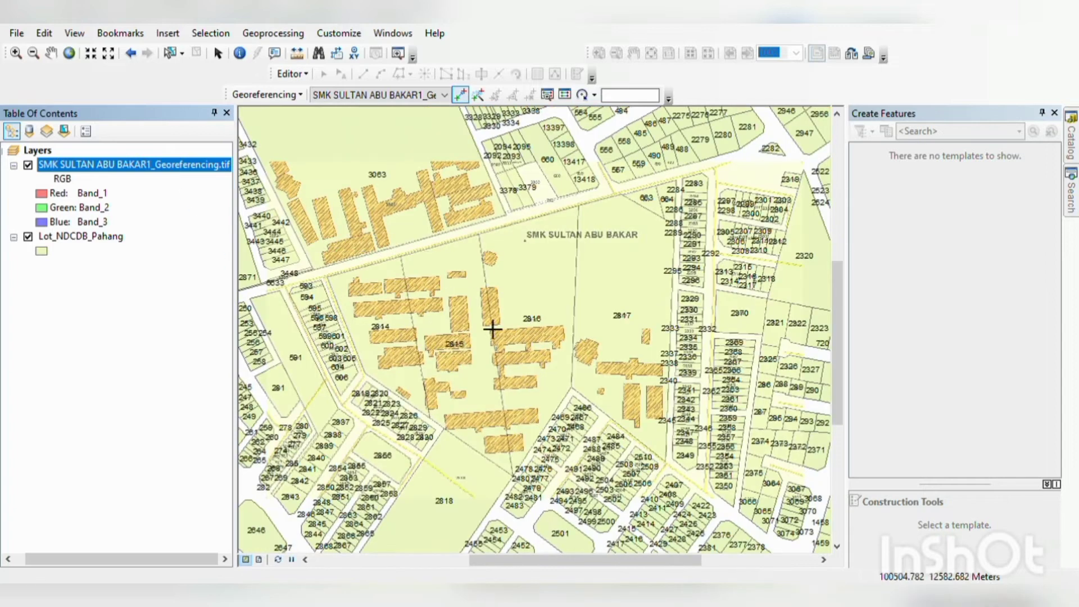
# Change the fill colour of the Lot_NDCDB_Pahang layer to light blue
pyautogui.click(40, 252)
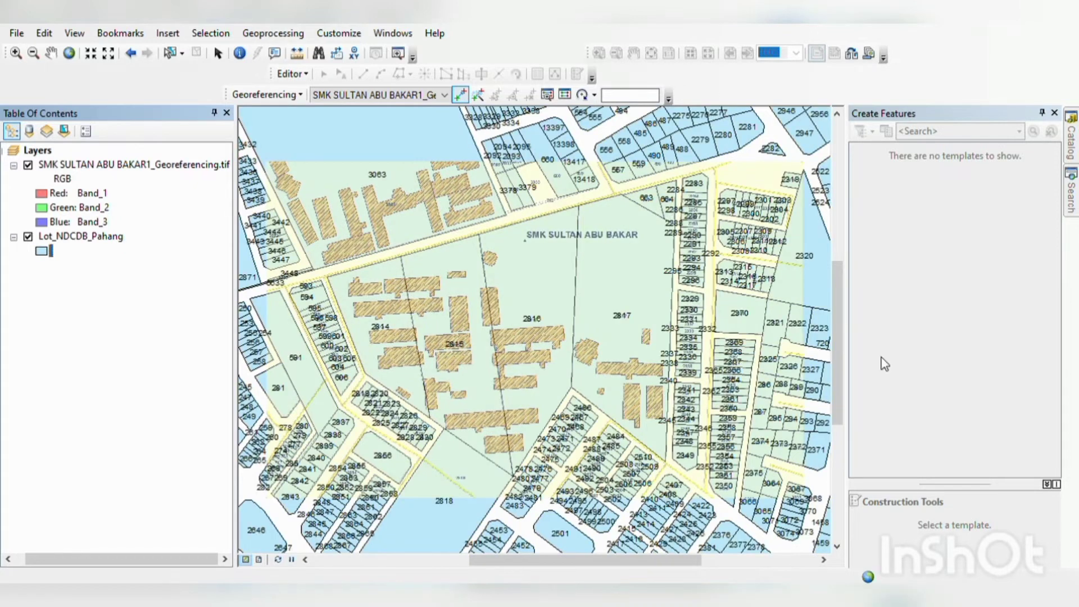
pyautogui.click(112, 236)
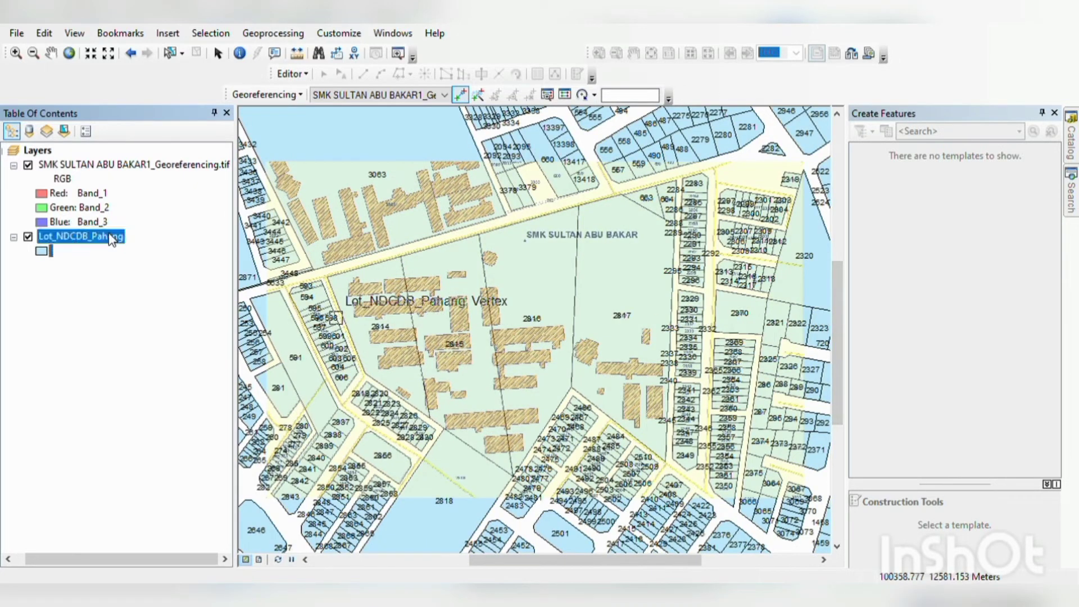
pyautogui.click(150, 320)
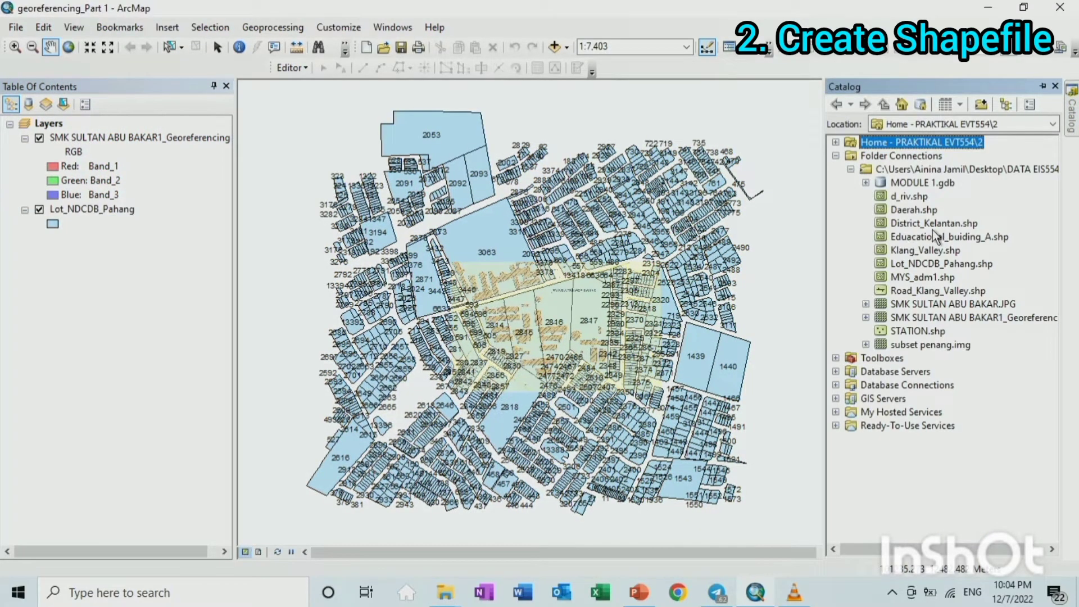
# Start a new shapefile in the connected data folder and name it Educational_Building_A
pyautogui.rightClick(939, 168)
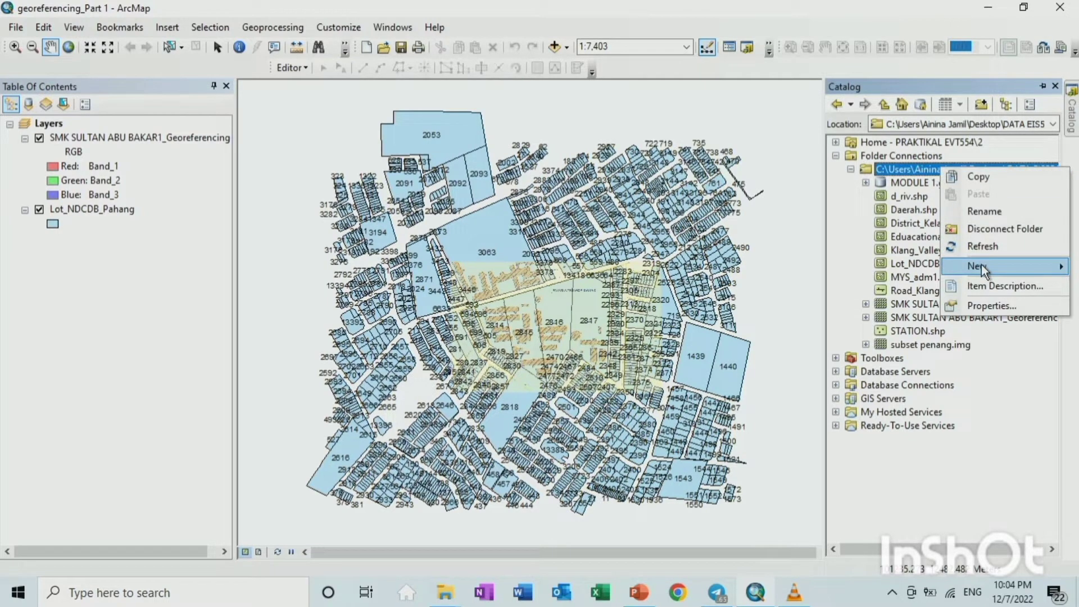
pyautogui.click(981, 264)
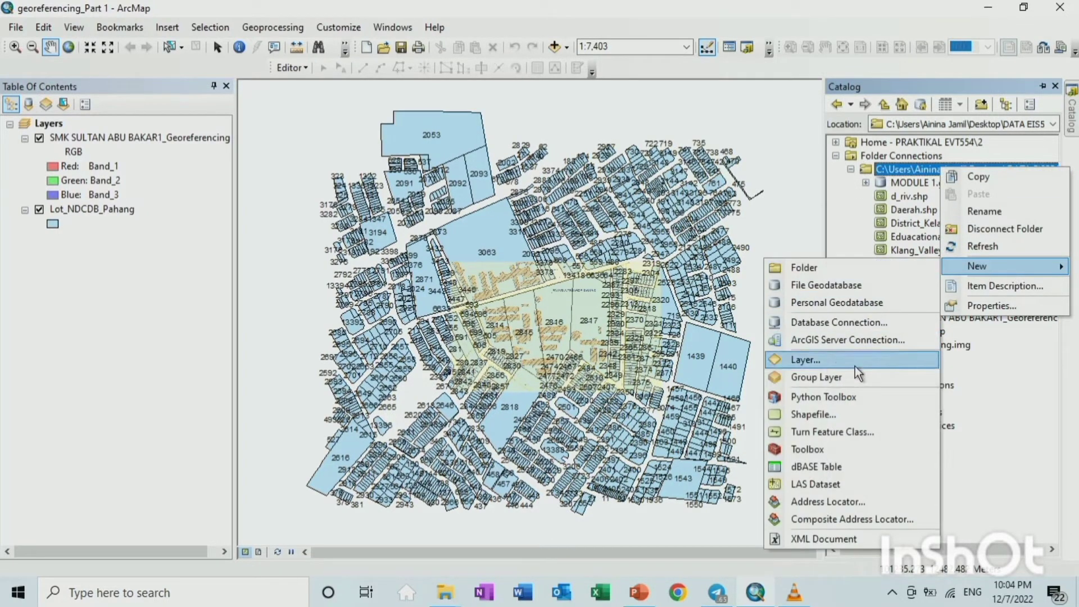
pyautogui.click(831, 414)
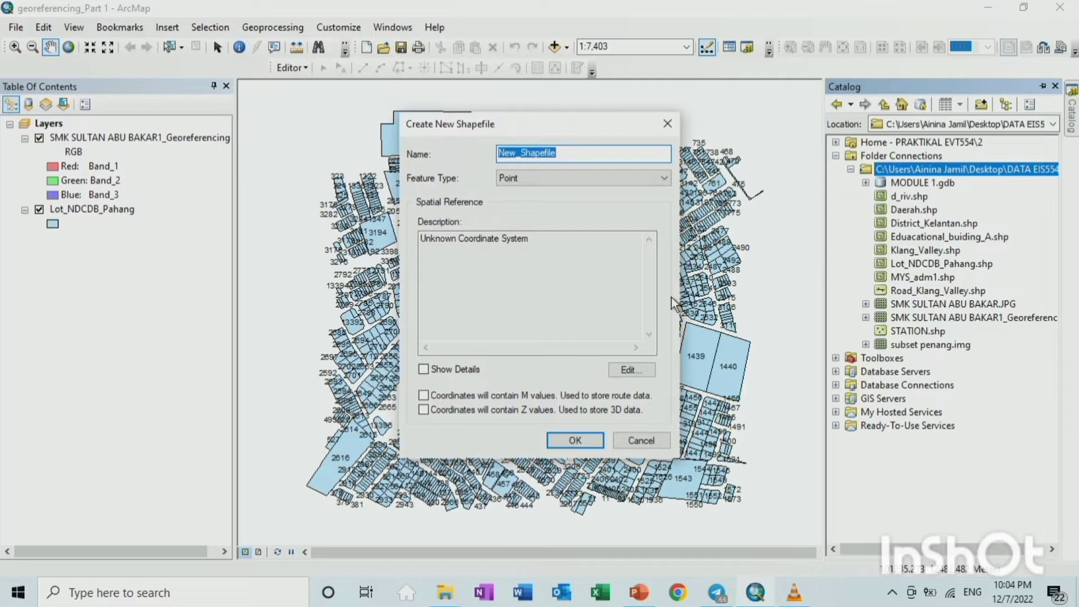
pyautogui.click(589, 153)
pyautogui.press('BackSpace')
pyautogui.press('BackSpace')
pyautogui.press('BackSpace')
pyautogui.press('BackSpace')
pyautogui.press('BackSpace')
pyautogui.press('BackSpace')
pyautogui.press('BackSpace')
pyautogui.press('BackSpace')
pyautogui.press('BackSpace')
pyautogui.press('BackSpace')
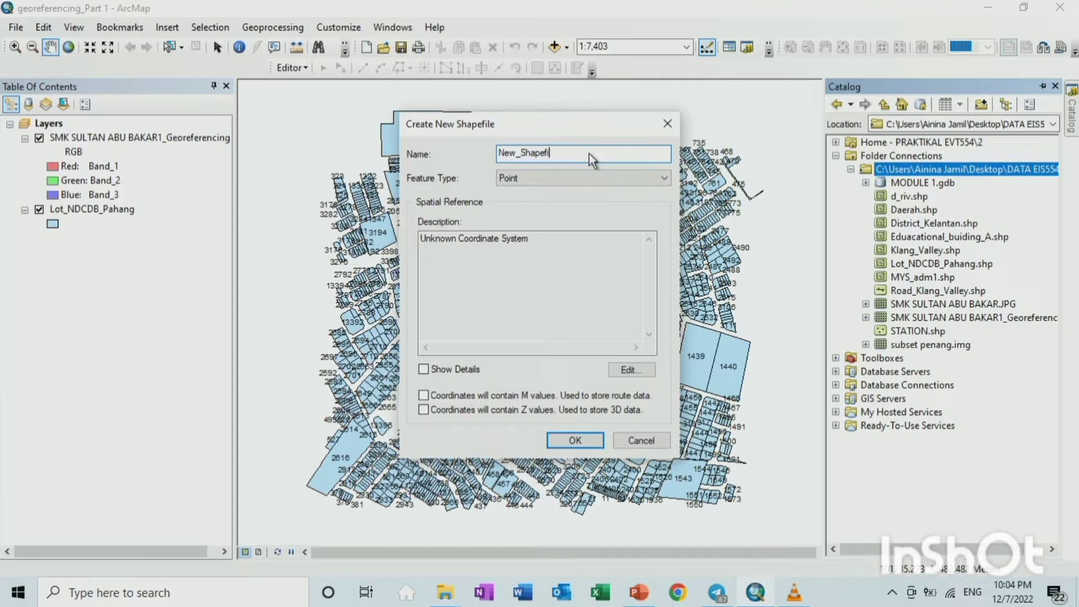
pyautogui.write('e')
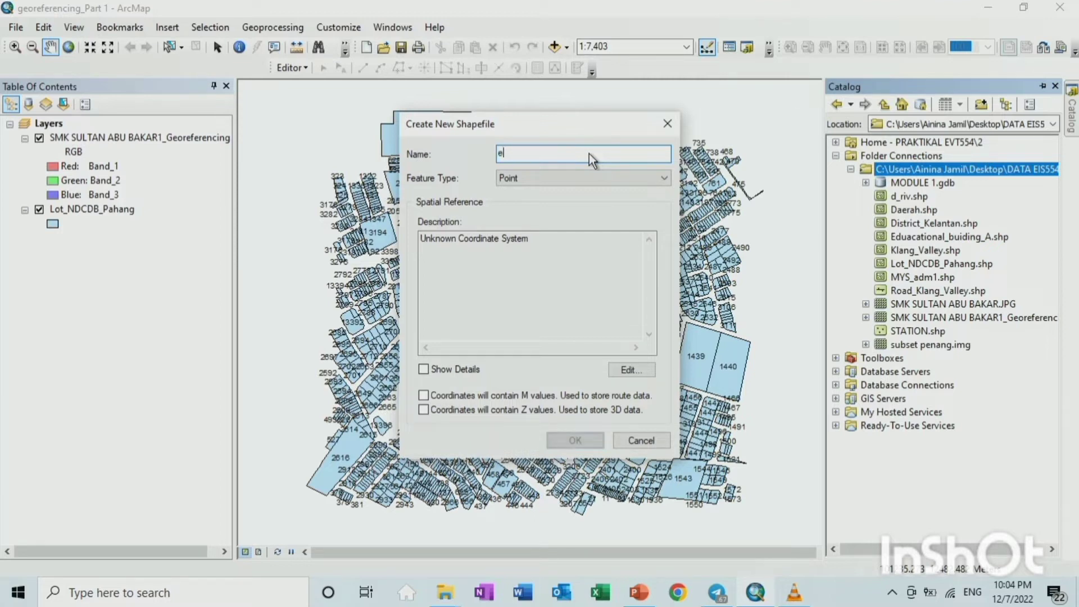
pyautogui.write('DUCATIONAL_bUILDING_a')
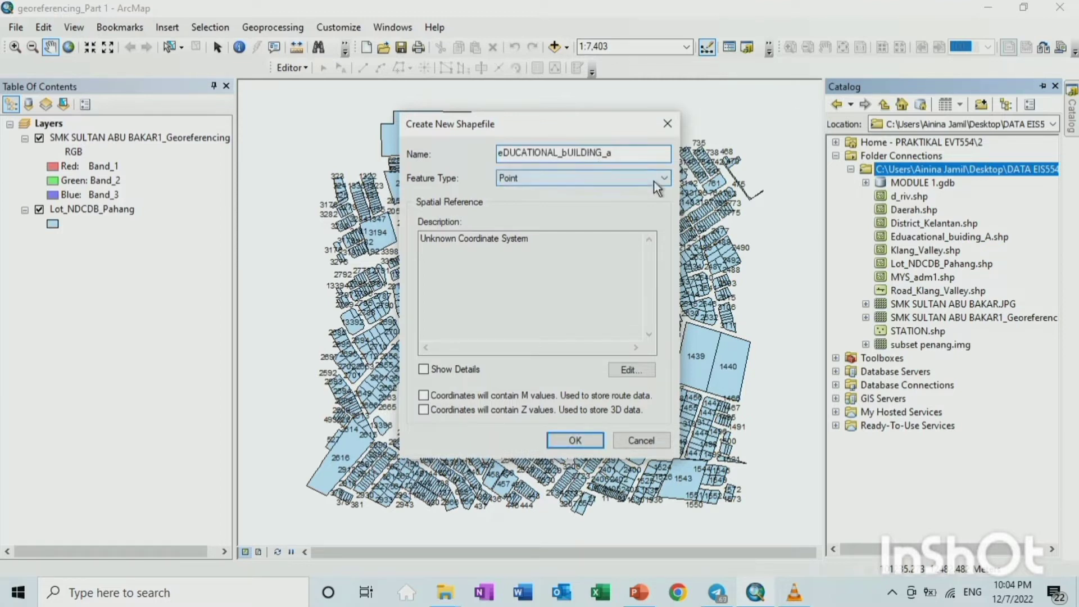
pyautogui.press('BackSpace')
pyautogui.press('BackSpace')
pyautogui.press('BackSpace')
pyautogui.press('BackSpace')
pyautogui.press('BackSpace')
pyautogui.press('BackSpace')
pyautogui.press('BackSpace')
pyautogui.press('BackSpace')
pyautogui.press('BackSpace')
pyautogui.press('BackSpace')
pyautogui.press('BackSpace')
pyautogui.press('BackSpace')
pyautogui.press('BackSpace')
pyautogui.press('BackSpace')
pyautogui.press('BackSpace')
pyautogui.press('BackSpace')
pyautogui.press('BackSpace')
pyautogui.press('BackSpace')
pyautogui.press('BackSpace')
pyautogui.press('BackSpace')
pyautogui.write('Educational')
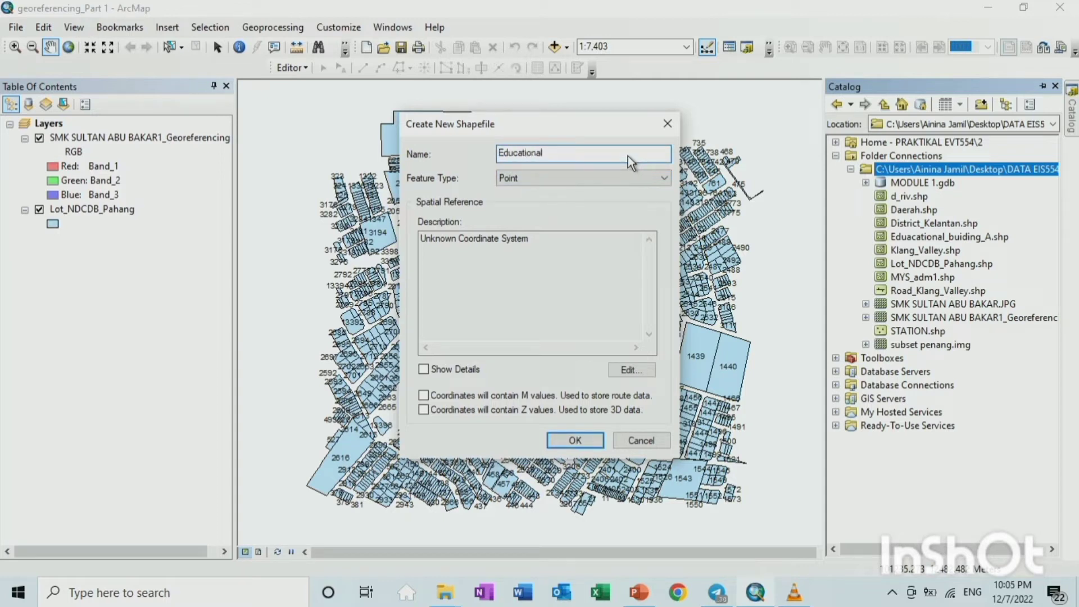
pyautogui.write('_Building_A')
# Set the new shapefile's feature type to Polygon, assign the WGS 1984 geographic coordinate system, and create it
pyautogui.click(668, 182)
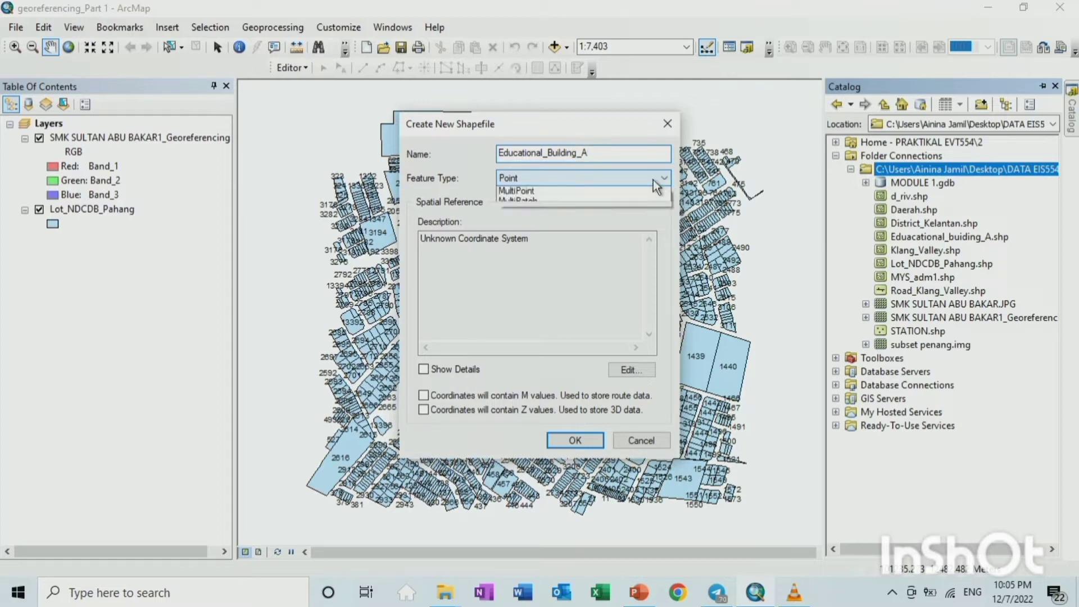
pyautogui.click(600, 214)
pyautogui.click(630, 371)
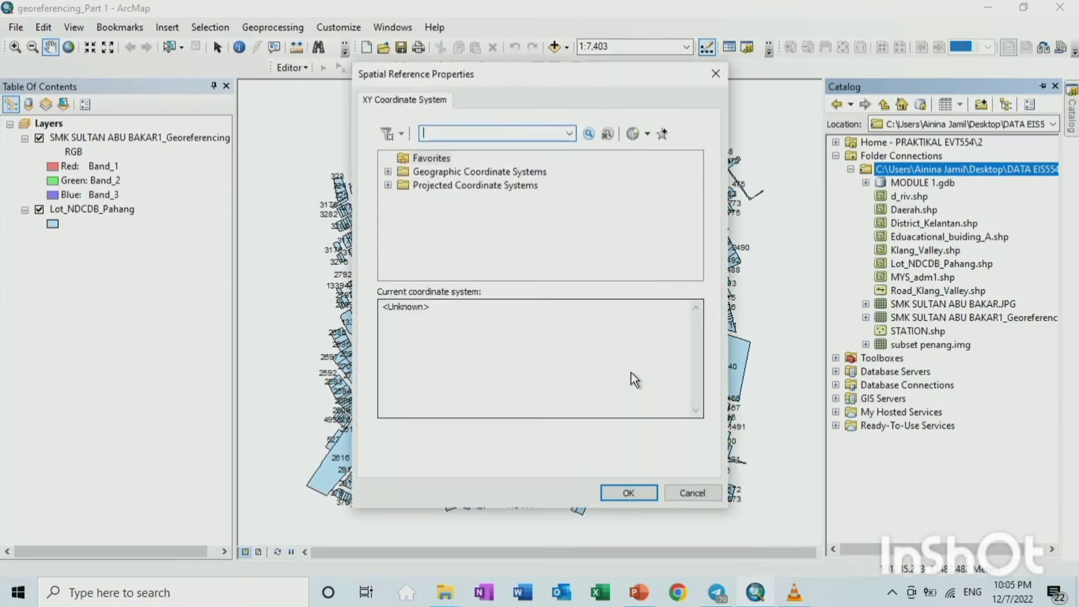
pyautogui.click(387, 172)
pyautogui.scroll(-3, 426, 270)
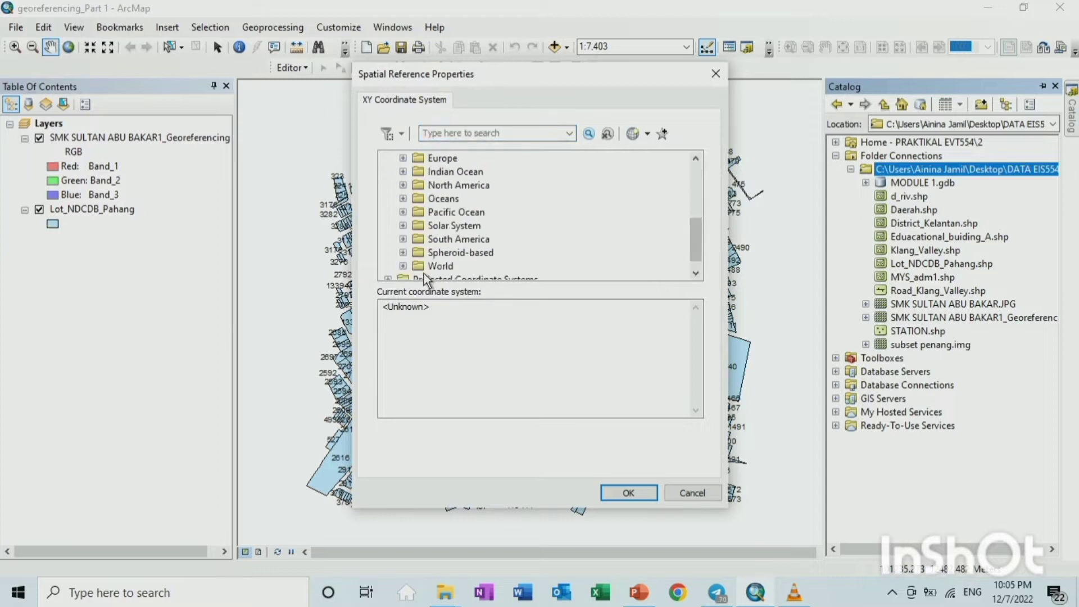
pyautogui.click(402, 265)
pyautogui.moveTo(697, 214); pyautogui.dragTo(692, 266)
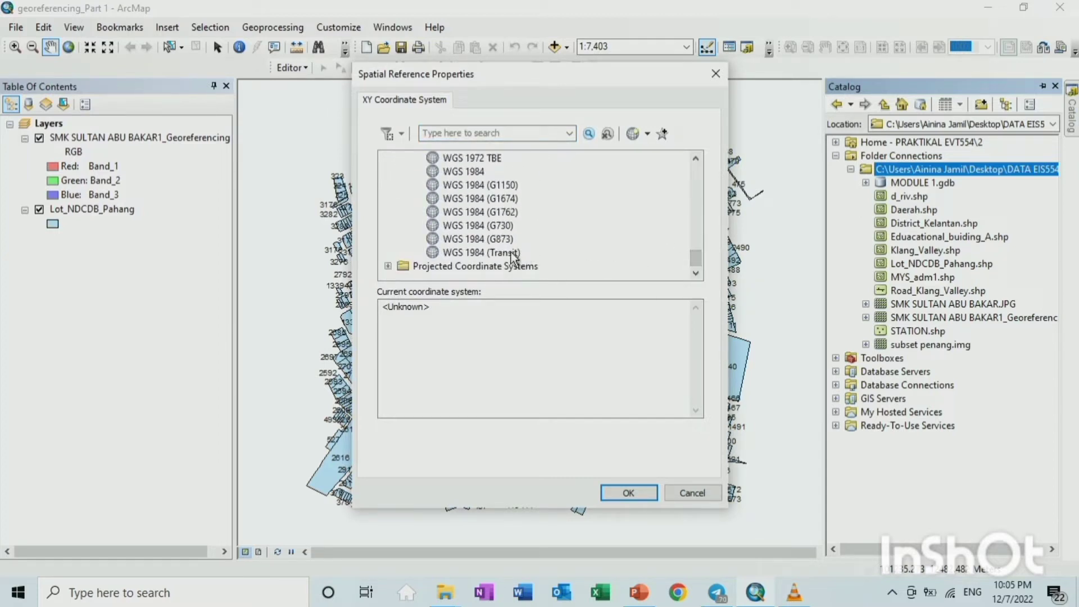
pyautogui.click(480, 172)
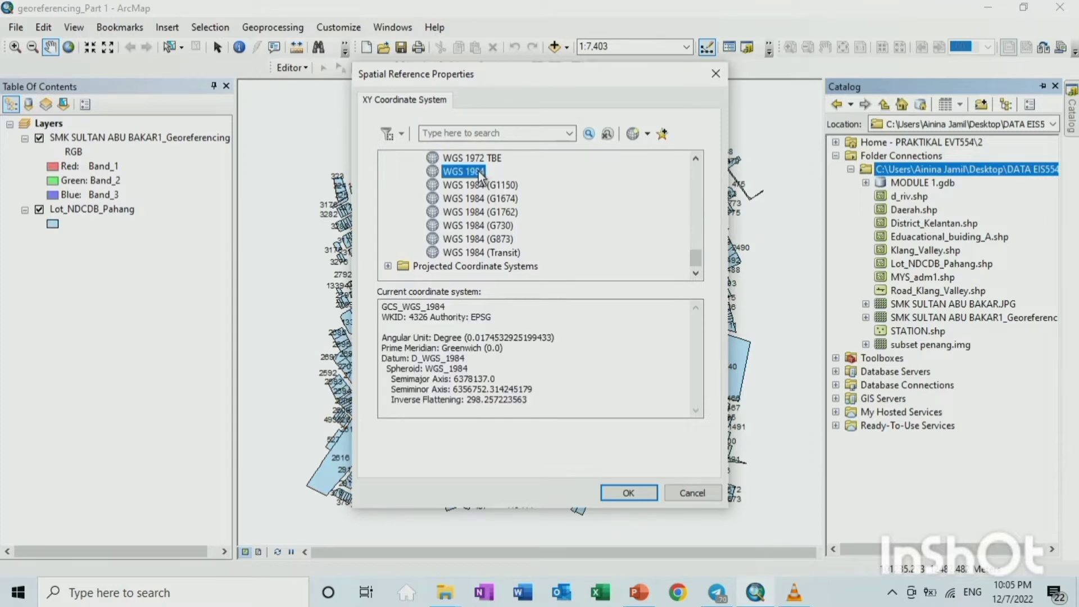
pyautogui.click(617, 491)
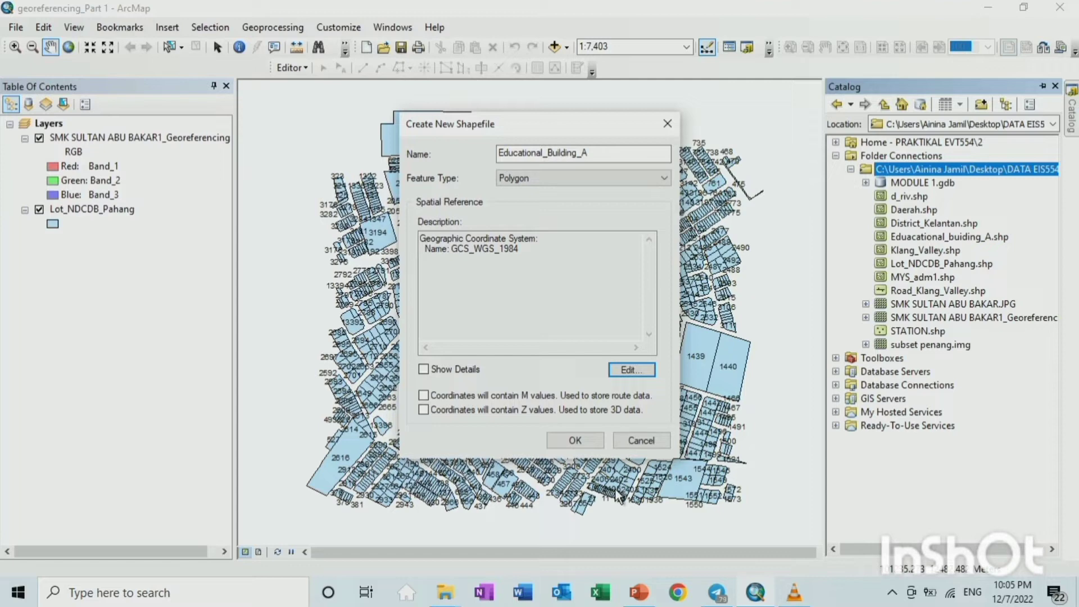
pyautogui.press('Return')
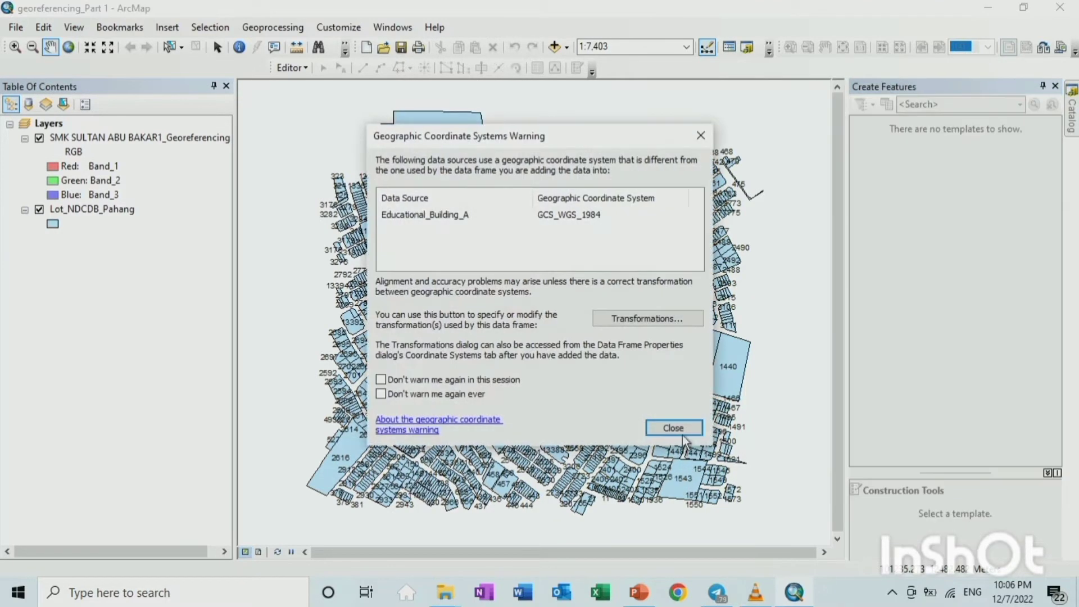
pyautogui.click(676, 429)
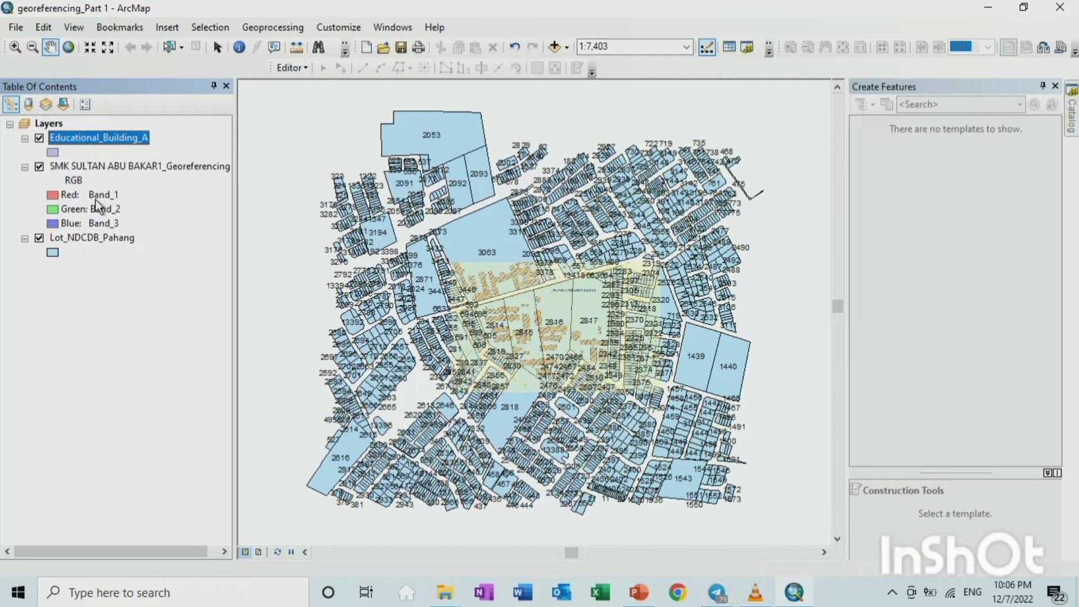
# Apply the Coral fill symbol to the Educational_Building_A layer
pyautogui.click(52, 152)
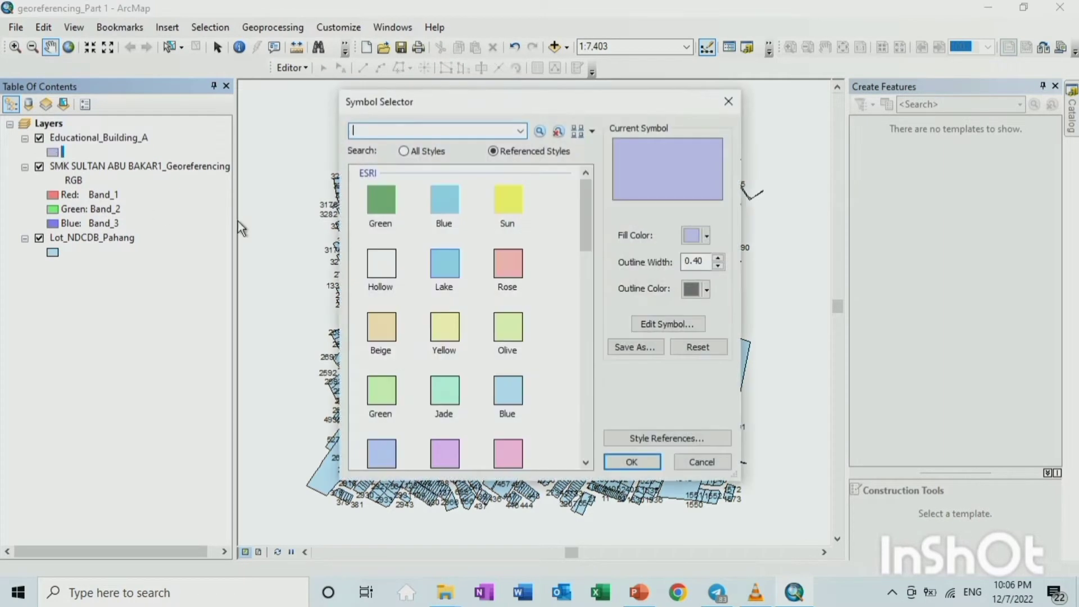
pyautogui.moveTo(588, 220); pyautogui.dragTo(586, 285)
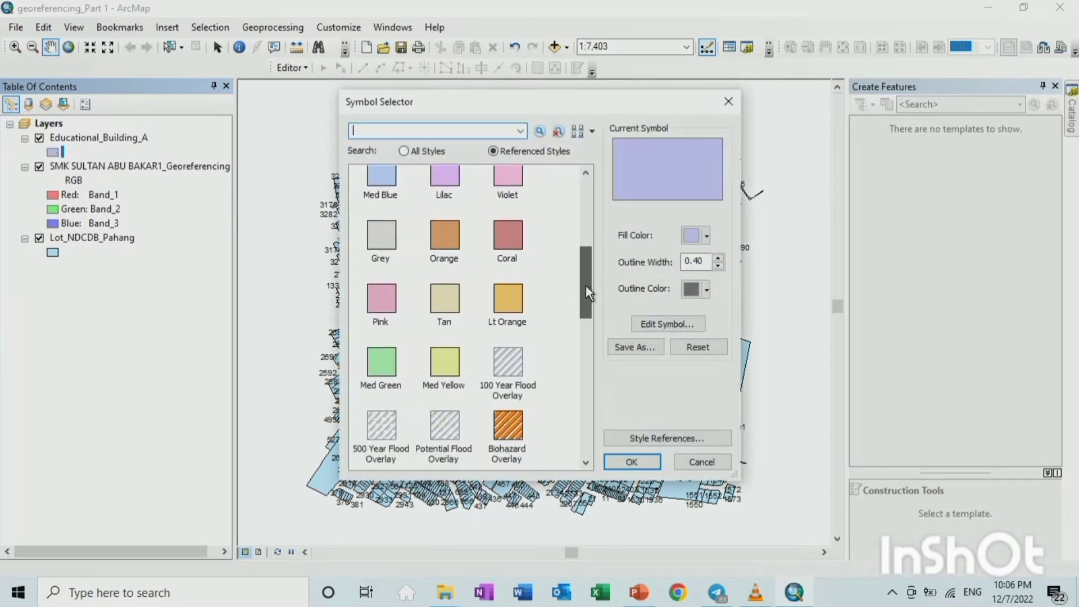
pyautogui.click(506, 253)
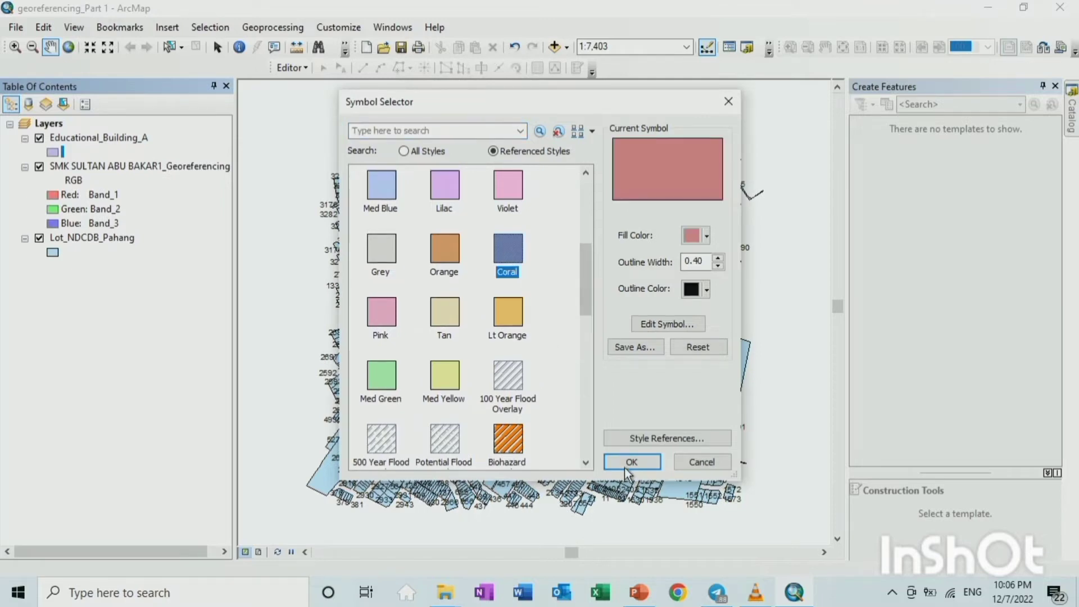
pyautogui.click(625, 465)
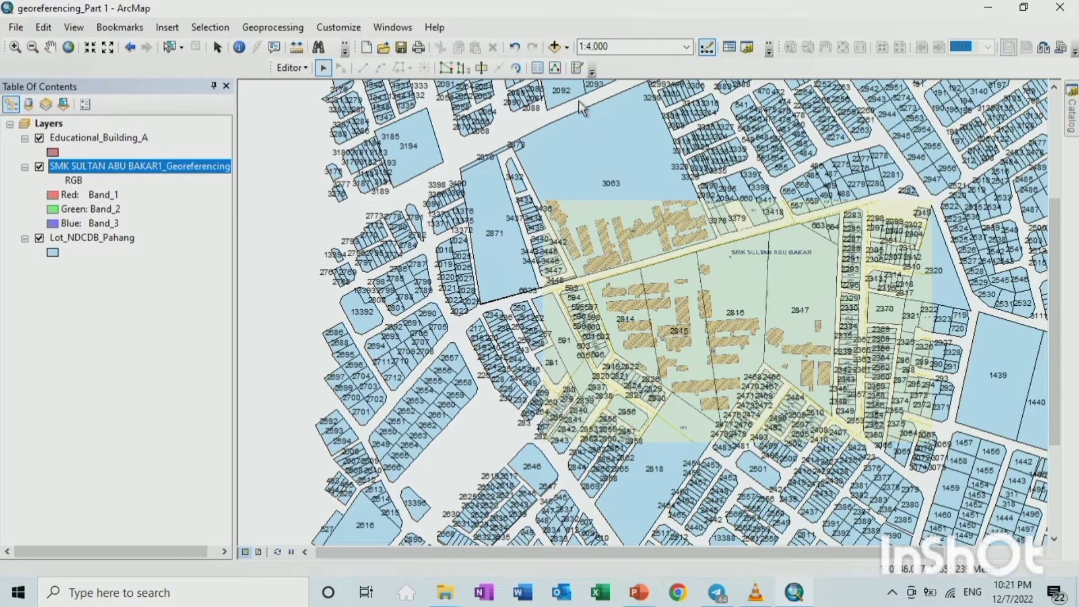
# Choose the Educational_Building_A feature template with the Polygon construction tool
pyautogui.click(578, 68)
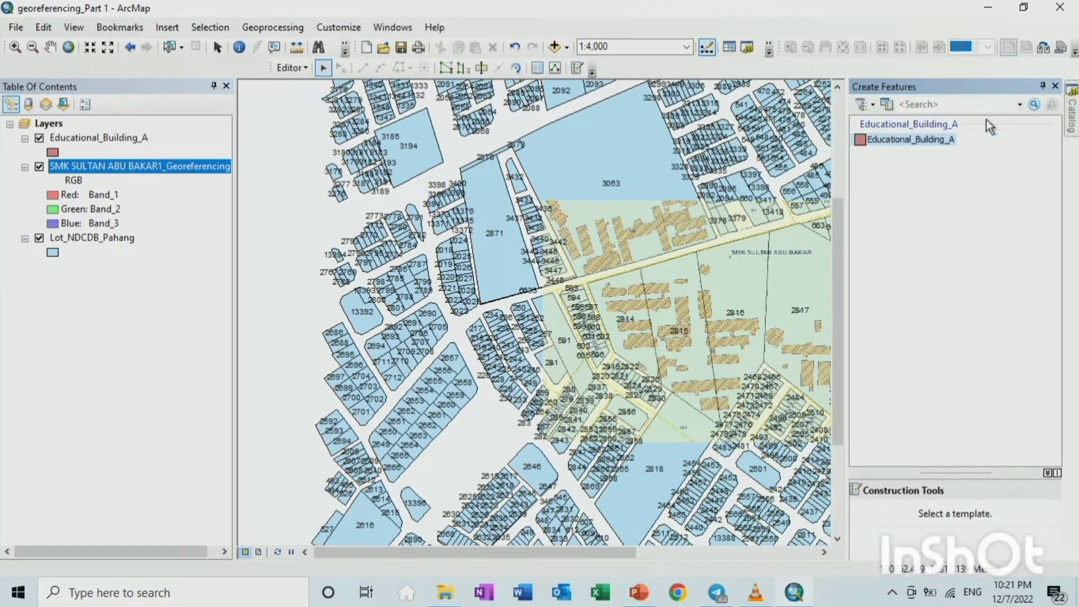
pyautogui.click(895, 142)
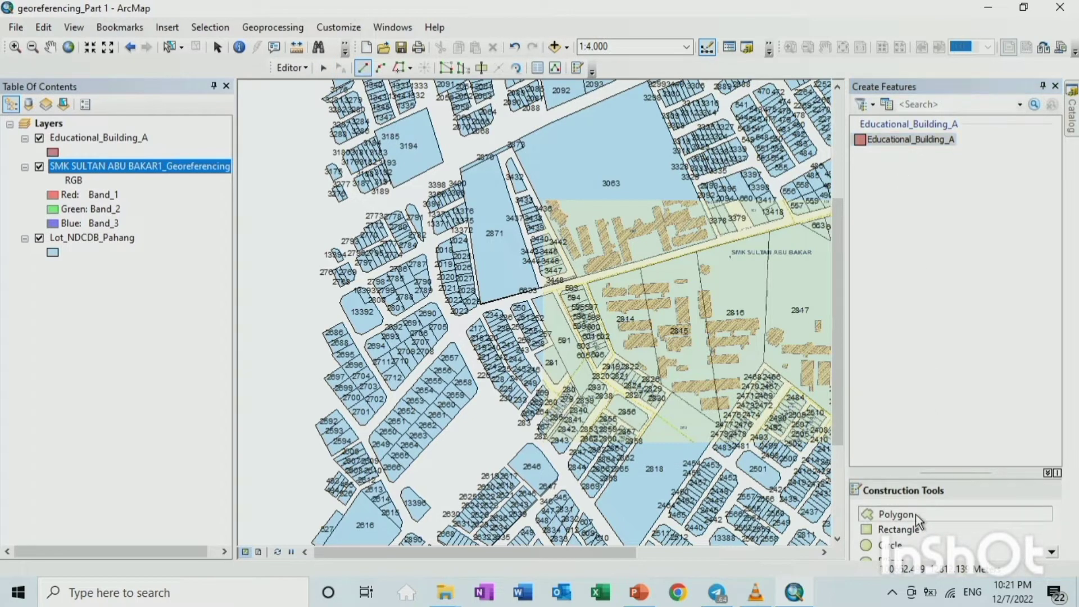
pyautogui.click(895, 515)
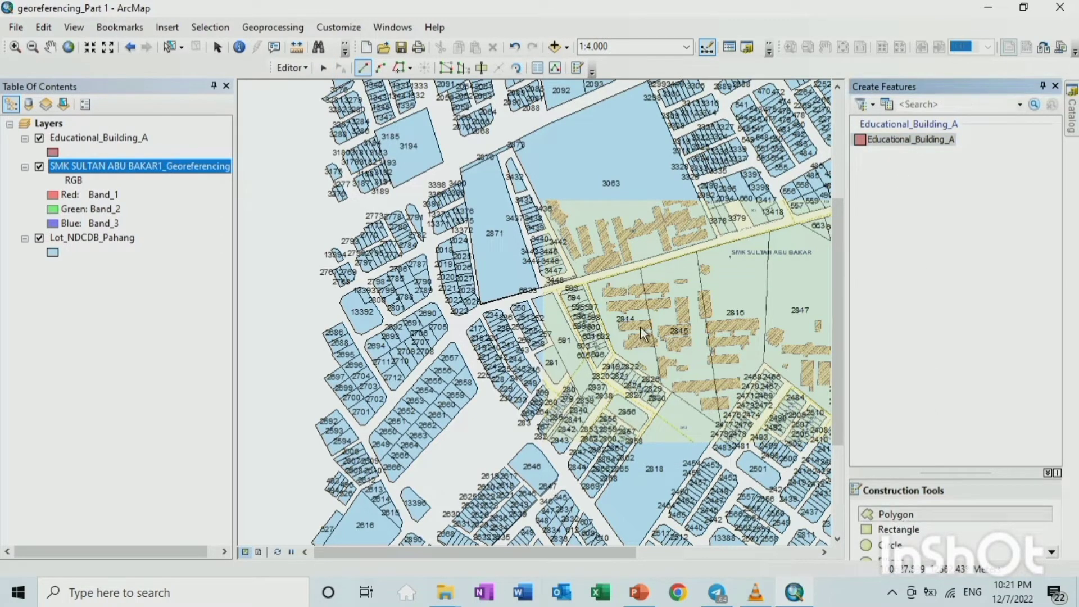
# Trace the northwestern building in lot 2814, including its northern projection, as a polygon about 100 m in perimeter
pyautogui.scroll(5, 641, 328)
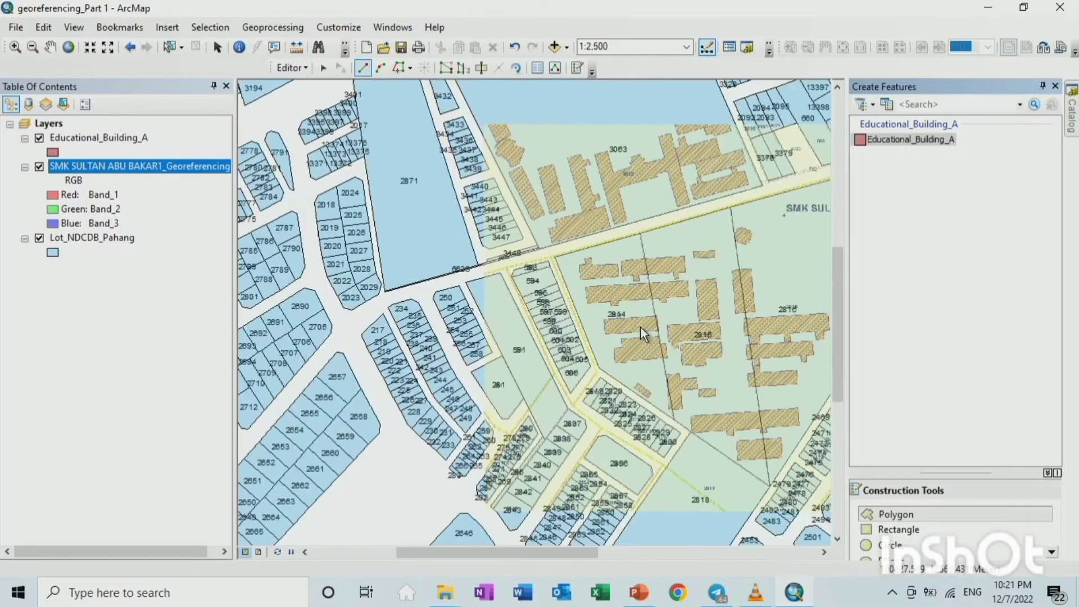
pyautogui.scroll(3, 614, 269)
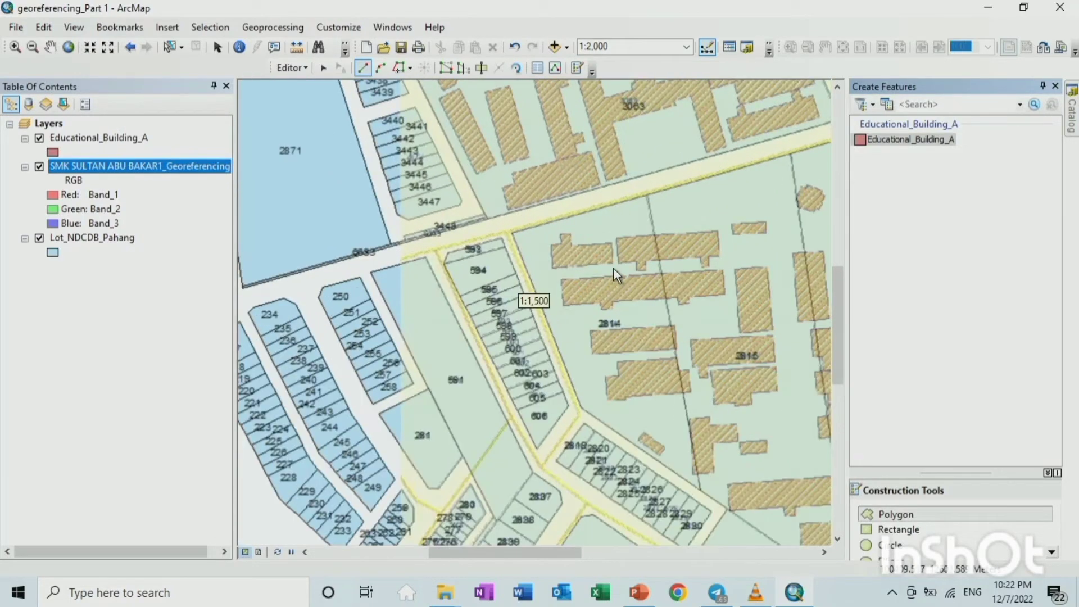
pyautogui.scroll(5, 614, 268)
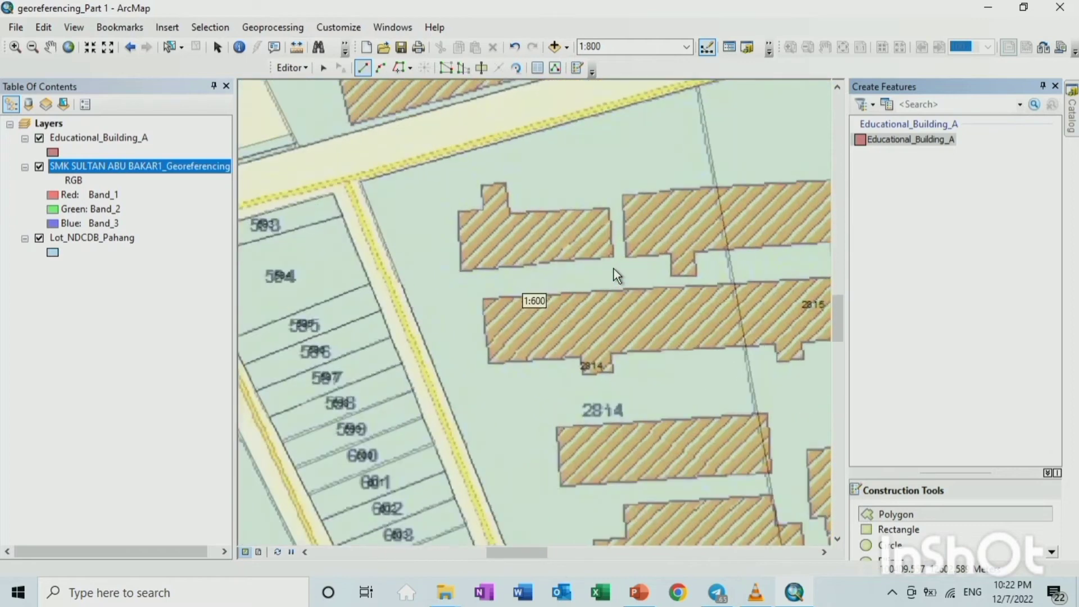
pyautogui.click(408, 175)
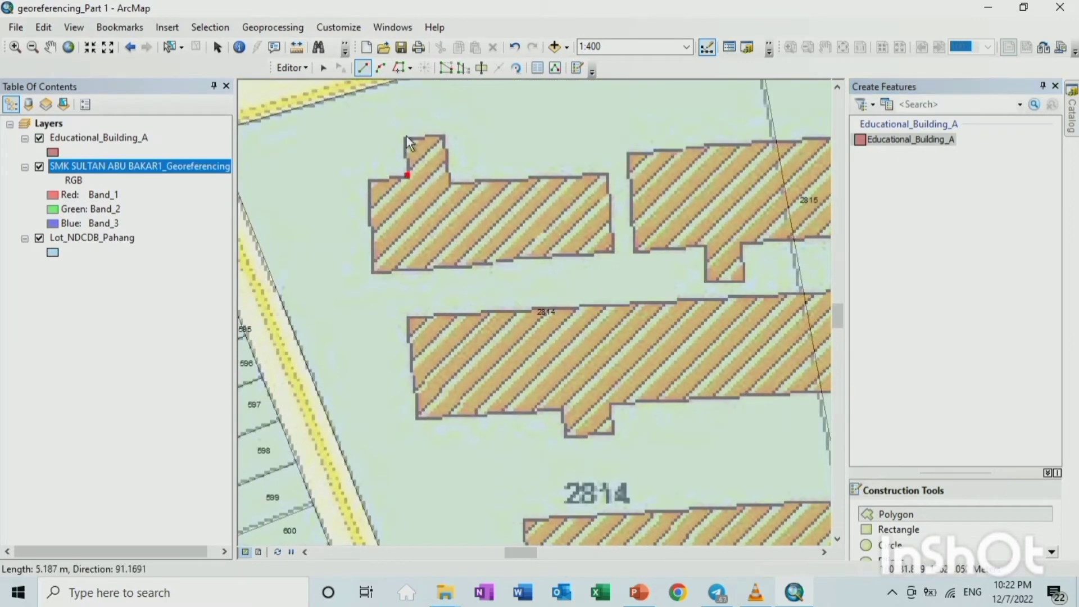
pyautogui.click(407, 136)
pyautogui.click(445, 134)
pyautogui.click(451, 182)
pyautogui.click(610, 176)
pyautogui.click(614, 252)
pyautogui.click(372, 272)
pyautogui.click(370, 180)
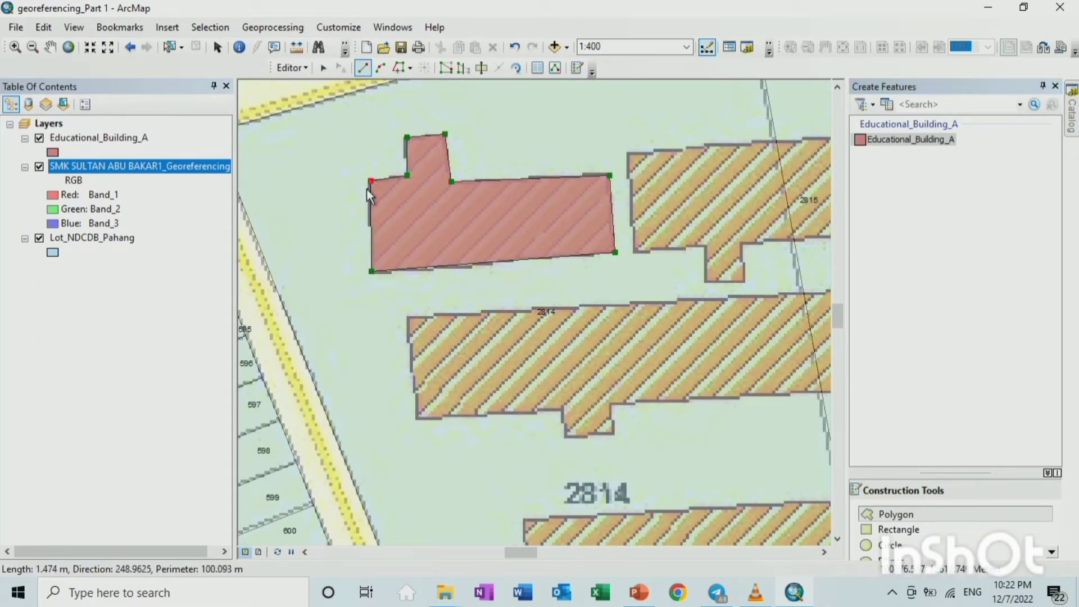
pyautogui.doubleClick(407, 176)
# Digitize the neighbouring building to the east, across the lot 2814 and 2815 boundary, including its two southern projections
pyautogui.click(822, 553)
pyautogui.click(822, 553)
pyautogui.click(332, 154)
pyautogui.click(731, 126)
pyautogui.click(735, 225)
pyautogui.click(695, 226)
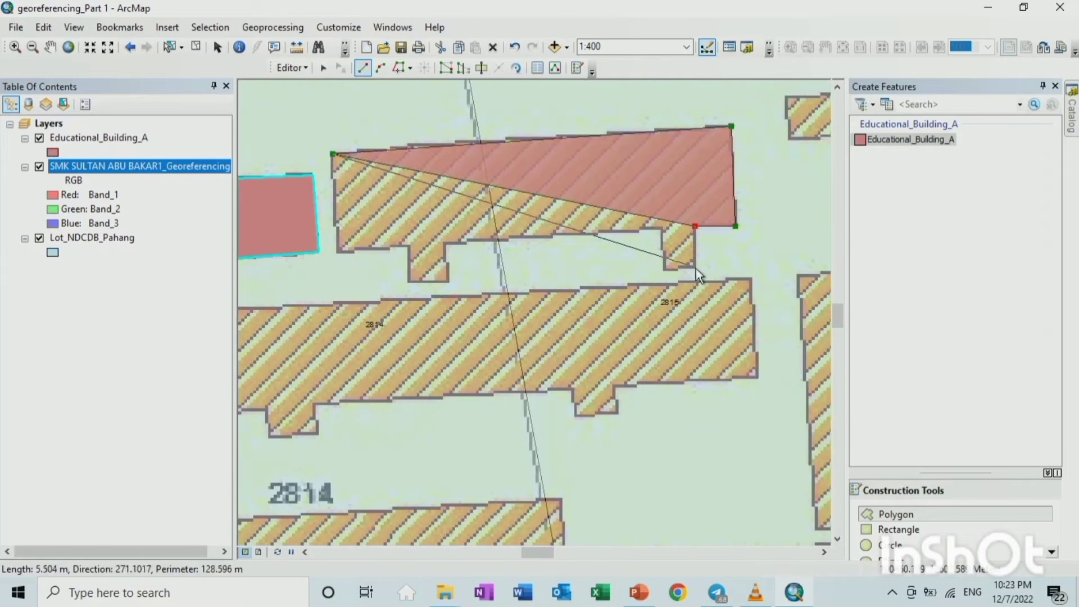
pyautogui.click(696, 268)
pyautogui.click(666, 269)
pyautogui.click(663, 229)
pyautogui.doubleClick(337, 251)
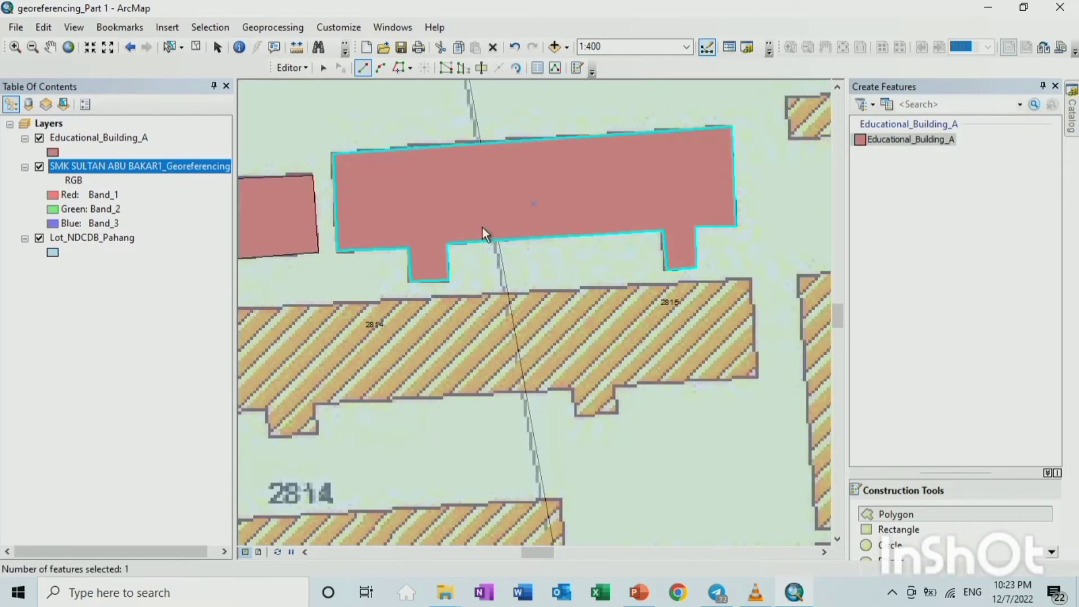
# Digitize the long building directly south of the first two, including its two southern projections
pyautogui.click(304, 552)
pyautogui.scroll(1, 585, 362)
pyautogui.click(299, 323)
pyautogui.click(810, 293)
pyautogui.click(816, 372)
pyautogui.click(704, 378)
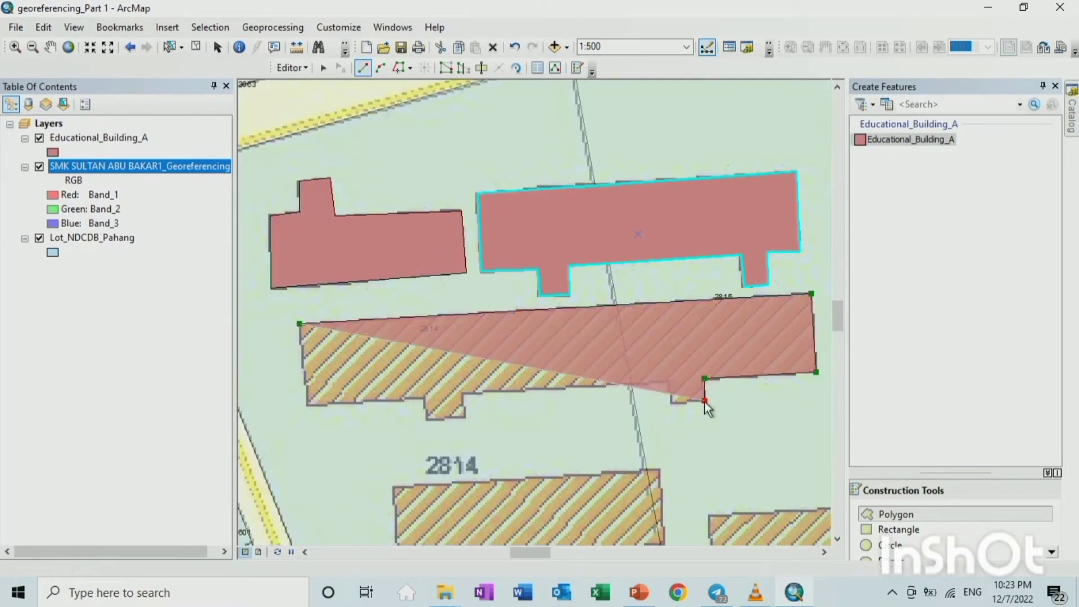
pyautogui.click(705, 401)
pyautogui.click(669, 384)
pyautogui.click(466, 417)
pyautogui.click(427, 419)
pyautogui.click(427, 398)
pyautogui.doubleClick(308, 404)
# Digitize the stepped building south of the rectangular block below the 2814 label as a polygon
pyautogui.click(837, 540)
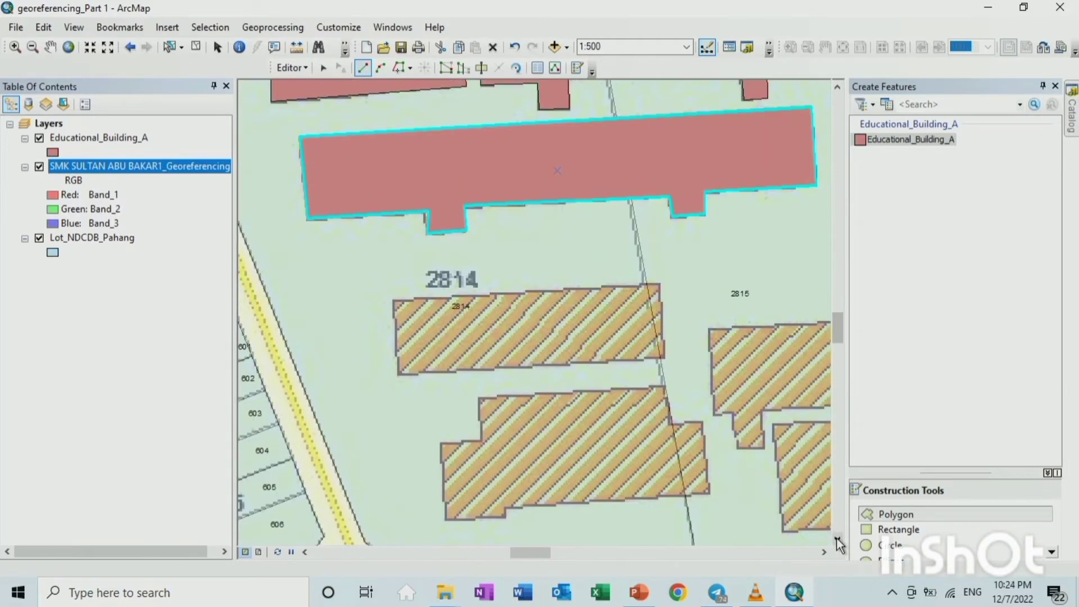
pyautogui.click(479, 352)
pyautogui.click(665, 341)
pyautogui.click(671, 375)
pyautogui.click(702, 377)
pyautogui.click(709, 445)
pyautogui.click(505, 460)
pyautogui.click(504, 473)
pyautogui.click(446, 474)
pyautogui.click(441, 396)
pyautogui.doubleClick(481, 395)
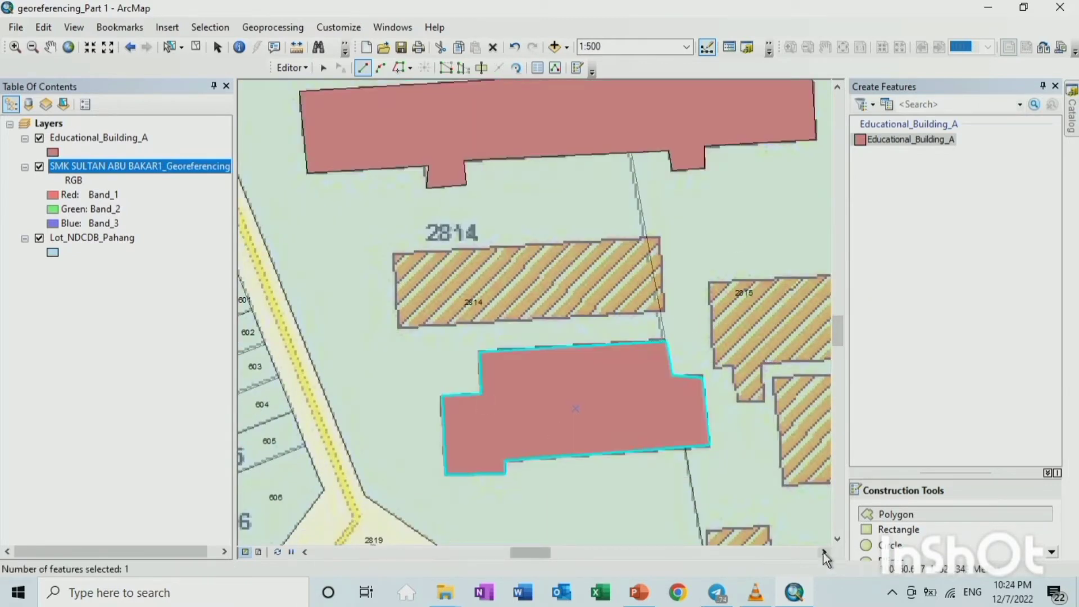
# Trace the building in lot 2815 that has one projection near its southwest corner
pyautogui.click(824, 552)
pyautogui.click(472, 281)
pyautogui.click(732, 268)
pyautogui.click(525, 363)
pyautogui.click(528, 401)
pyautogui.click(501, 402)
pyautogui.click(495, 366)
pyautogui.doubleClick(476, 367)
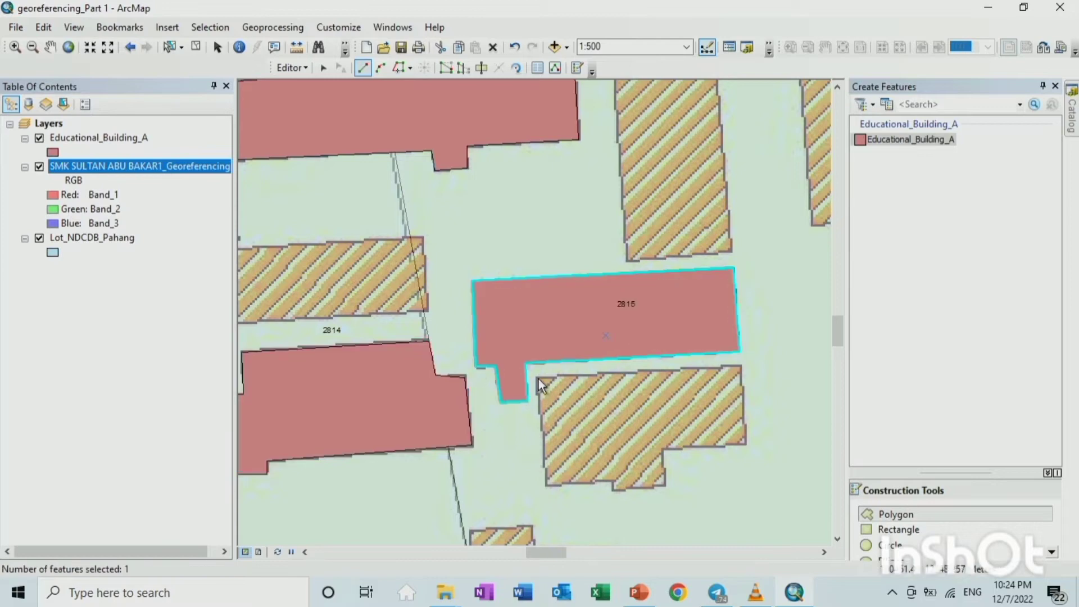
# Digitize the building directly south of the last traced one in lot 2815
pyautogui.click(539, 377)
pyautogui.click(740, 368)
pyautogui.click(745, 443)
pyautogui.doubleClick(546, 484)
# Digitize the long building south of the 2816 label as a polygon, including its three southern projections
pyautogui.click(837, 87)
pyautogui.click(824, 552)
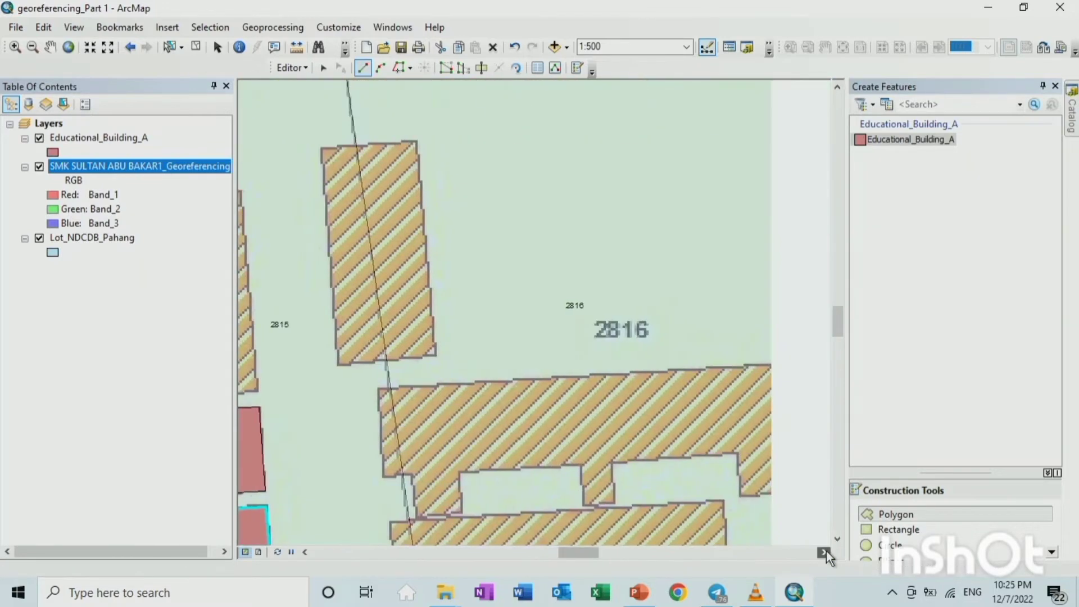
pyautogui.click(838, 539)
pyautogui.click(802, 271)
pyautogui.click(810, 354)
pyautogui.click(781, 358)
pyautogui.click(781, 401)
pyautogui.click(737, 360)
pyautogui.click(613, 370)
pyautogui.click(615, 409)
pyautogui.click(580, 413)
pyautogui.click(580, 374)
pyautogui.click(462, 380)
pyautogui.click(461, 418)
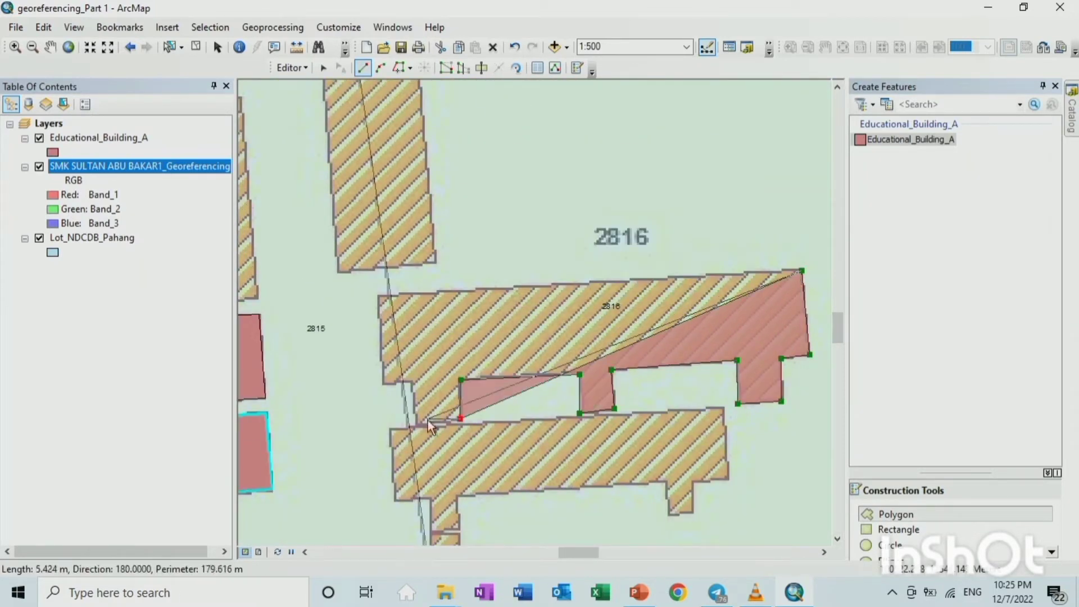
pyautogui.click(409, 422)
# Trace the building directly south of the three-projection block in lot 2816, including its two southern projections
pyautogui.click(724, 408)
pyautogui.click(729, 479)
pyautogui.click(695, 482)
pyautogui.click(695, 515)
pyautogui.click(667, 515)
pyautogui.click(668, 484)
pyautogui.click(460, 496)
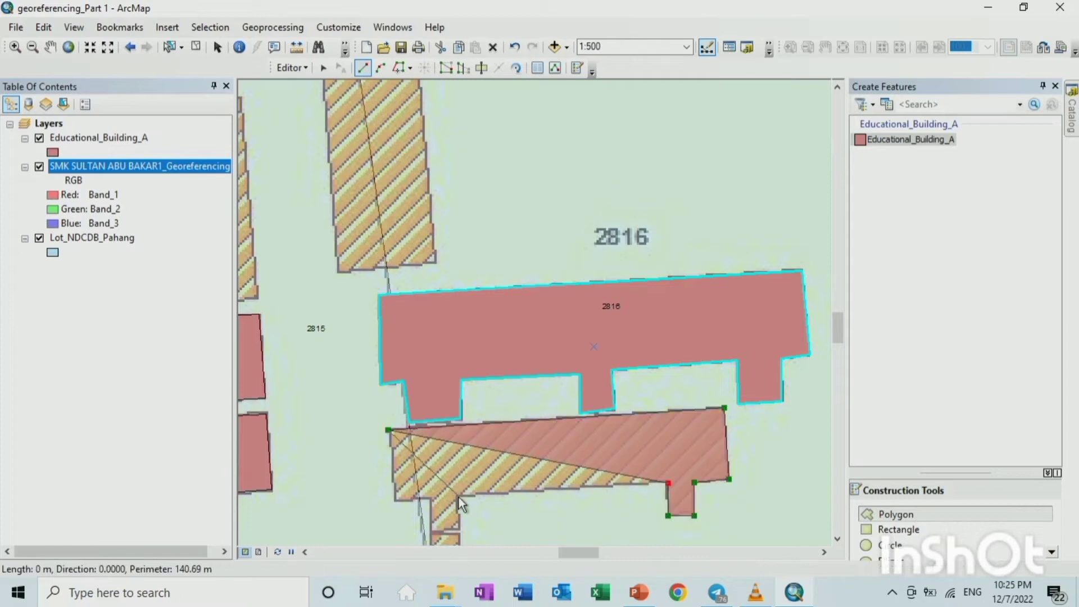
pyautogui.click(459, 532)
# Digitize the next building to the south, including the narrow connector joining it to the building above
pyautogui.click(646, 322)
pyautogui.click(648, 391)
pyautogui.click(401, 405)
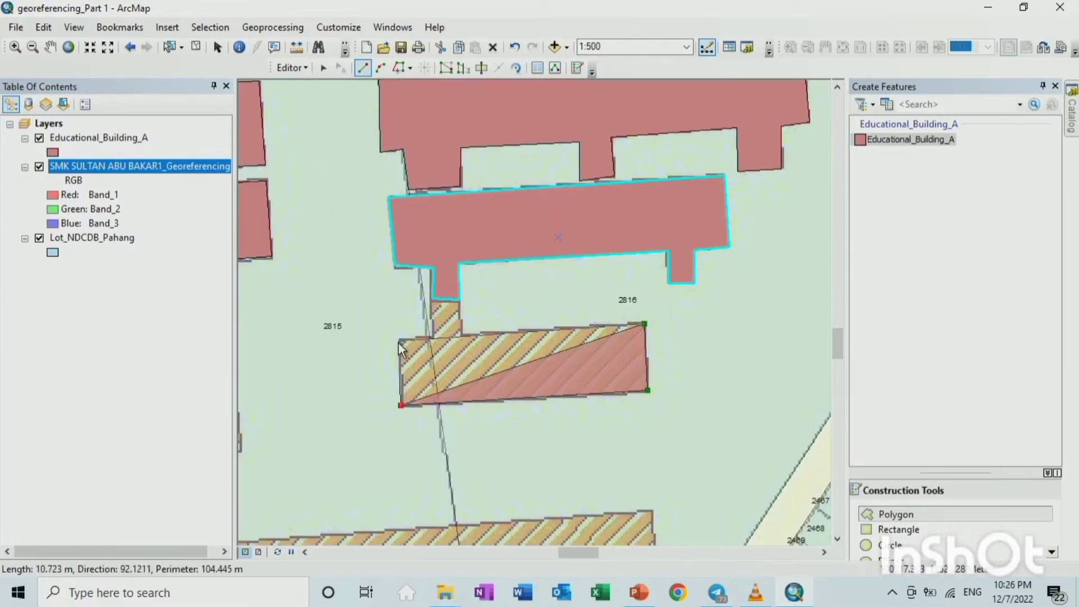
pyautogui.click(398, 336)
pyautogui.click(430, 335)
pyautogui.click(433, 297)
pyautogui.click(460, 299)
pyautogui.doubleClick(462, 336)
# Digitize the long building crossing the southern part of the 2815 and 2816 lot boundary, including its two southern projections
pyautogui.click(305, 552)
pyautogui.scroll(-1, 663, 414)
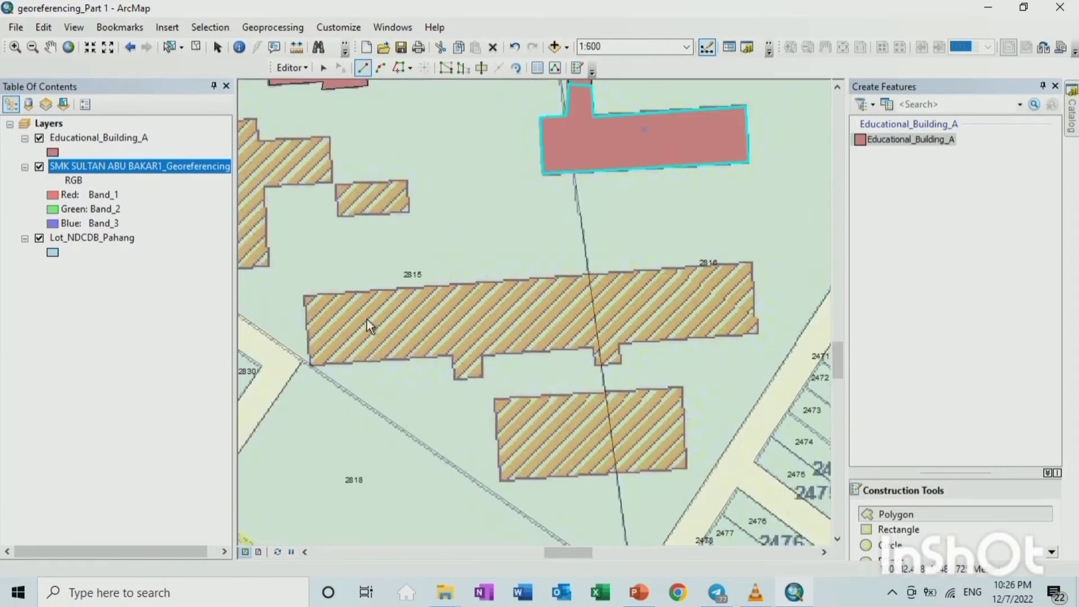
pyautogui.click(303, 295)
pyautogui.click(752, 262)
pyautogui.click(758, 334)
pyautogui.click(622, 344)
pyautogui.click(621, 366)
pyautogui.click(593, 365)
pyautogui.click(593, 348)
pyautogui.click(482, 355)
pyautogui.click(482, 377)
pyautogui.click(454, 380)
pyautogui.click(453, 356)
pyautogui.doubleClick(311, 365)
# Digitize the branched building in the southwest of lot 2815 and the small angular building near the northern end of the 2815–2816 boundary
pyautogui.click(305, 552)
pyautogui.click(388, 123)
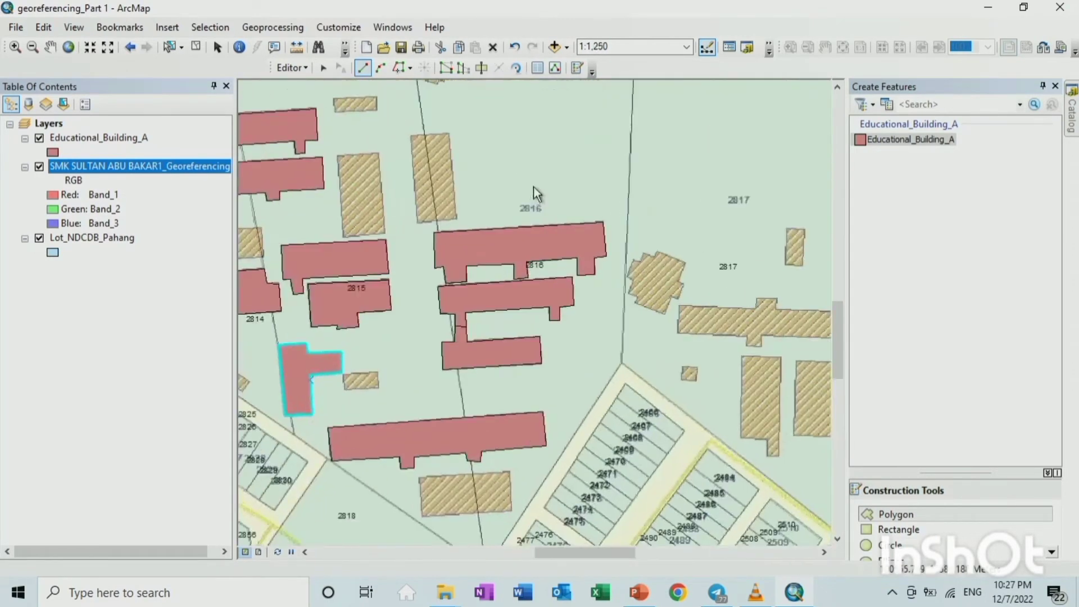
pyautogui.scroll(2, 533, 191)
pyautogui.click(354, 174)
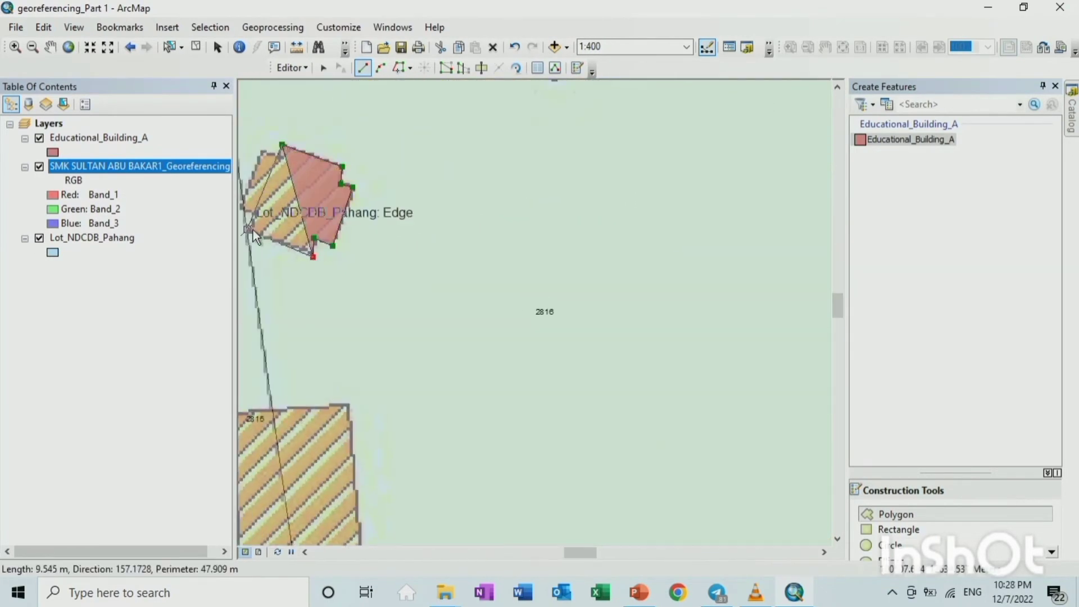
# Trace the tilted building with stepped corners at the western side of lot 2817 as a polygon
pyautogui.click(464, 168)
pyautogui.click(557, 207)
pyautogui.click(533, 263)
pyautogui.click(549, 275)
pyautogui.click(532, 319)
pyautogui.click(509, 311)
pyautogui.click(372, 247)
pyautogui.click(392, 197)
pyautogui.click(413, 201)
pyautogui.click(426, 176)
pyautogui.doubleClick(451, 183)
# Digitize the long building in lot 2817 that has one northern and one southern projection
pyautogui.scroll(-1, 451, 184)
pyautogui.click(837, 539)
pyautogui.click(599, 228)
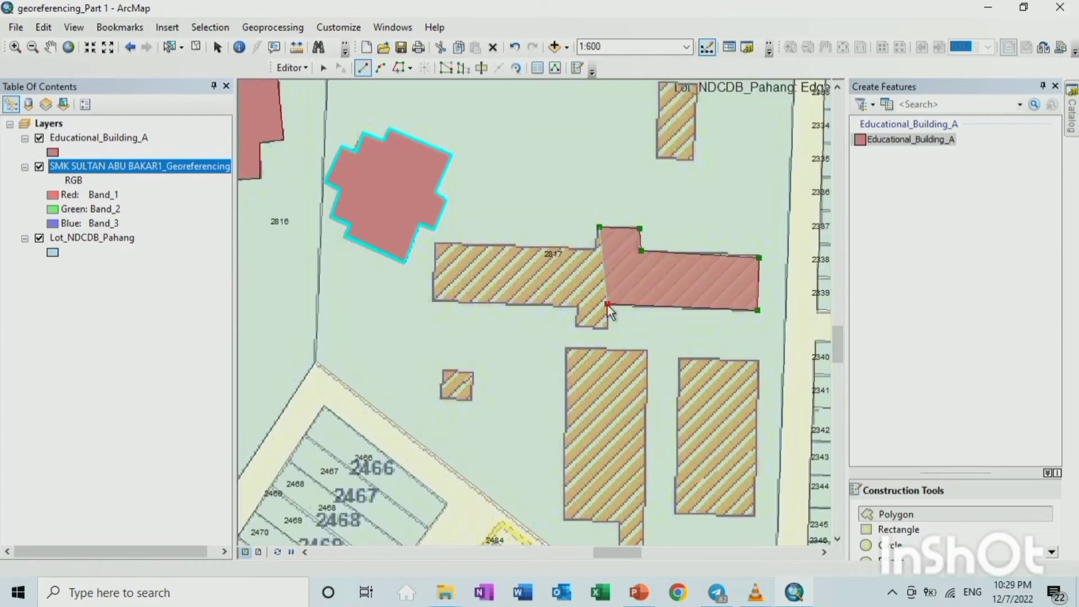
# Switch to the Rectangle construction tool and digitize the small upright building in the northeast of lot 2817
pyautogui.scroll(-3, 622, 375)
pyautogui.click(899, 529)
pyautogui.scroll(3, 644, 318)
pyautogui.click(619, 224)
pyautogui.click(641, 225)
pyautogui.click(638, 268)
# Digitize the remaining rectangular buildings in lot 2817 and the upright block on the 2815–2816 boundary as rectangles
pyautogui.click(631, 384)
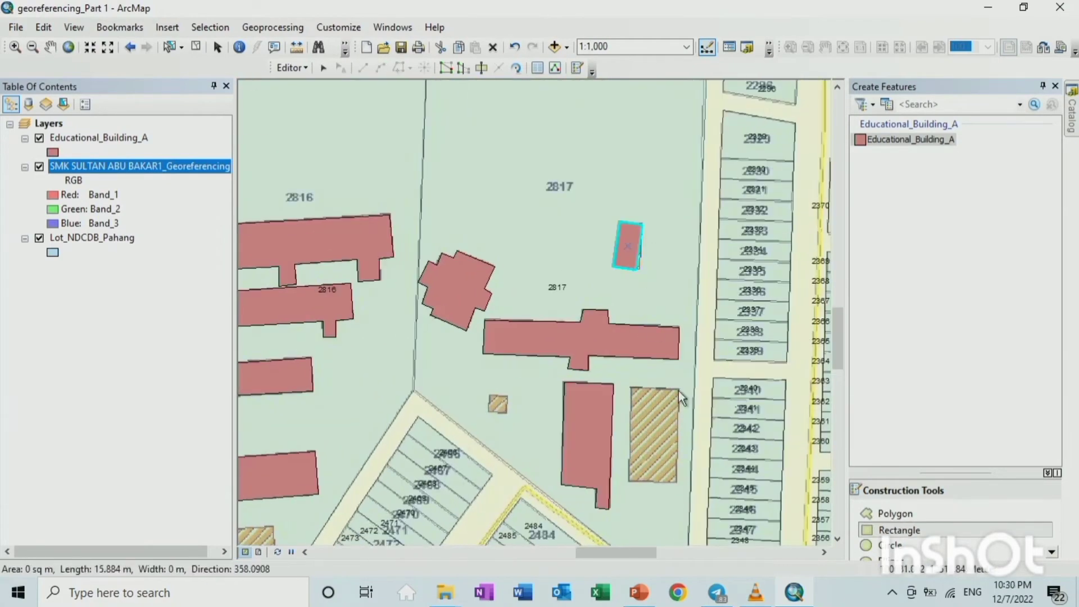
pyautogui.click(676, 386)
pyautogui.click(824, 552)
pyautogui.click(690, 389)
pyautogui.click(569, 415)
pyautogui.click(304, 552)
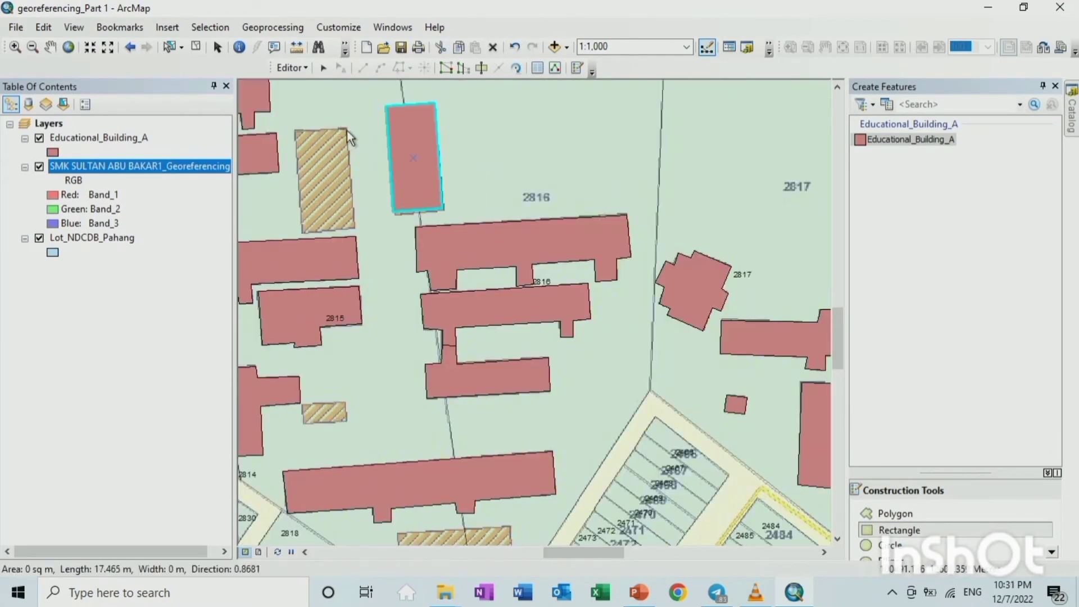
# Digitize the rectangular building south of the long two-projection block and the small slanted building at the southern end of lot 2814
pyautogui.click(837, 538)
pyautogui.click(510, 440)
pyautogui.scroll(-1, 508, 441)
pyautogui.click(304, 552)
pyautogui.scroll(3, 488, 319)
pyautogui.click(508, 429)
# Digitize the rectangular building below the 2814 label and the small block near the northern edge of lot 2815 as rectangles
pyautogui.click(837, 87)
pyautogui.click(601, 413)
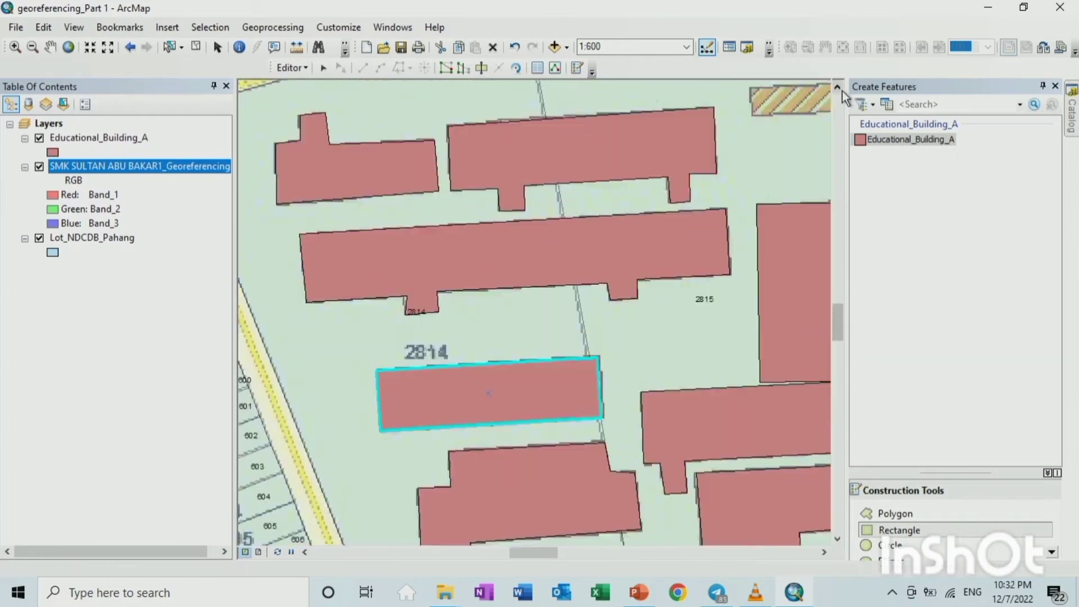
pyautogui.click(837, 87)
pyautogui.click(824, 553)
pyautogui.click(600, 158)
pyautogui.scroll(-3, 650, 274)
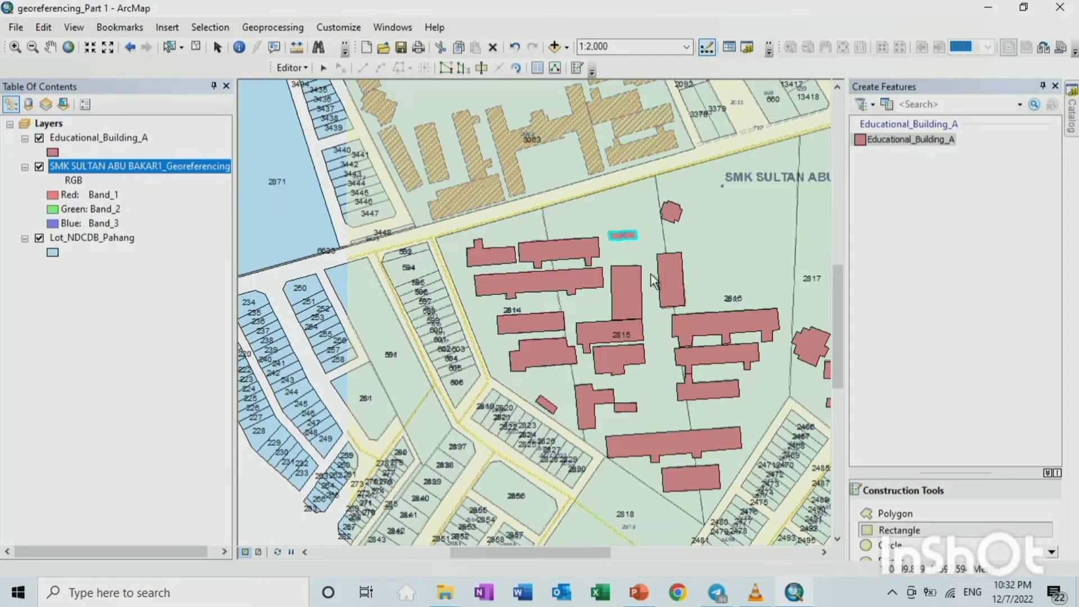
# Save the digitized building edits and stop the editing session
pyautogui.click(650, 274)
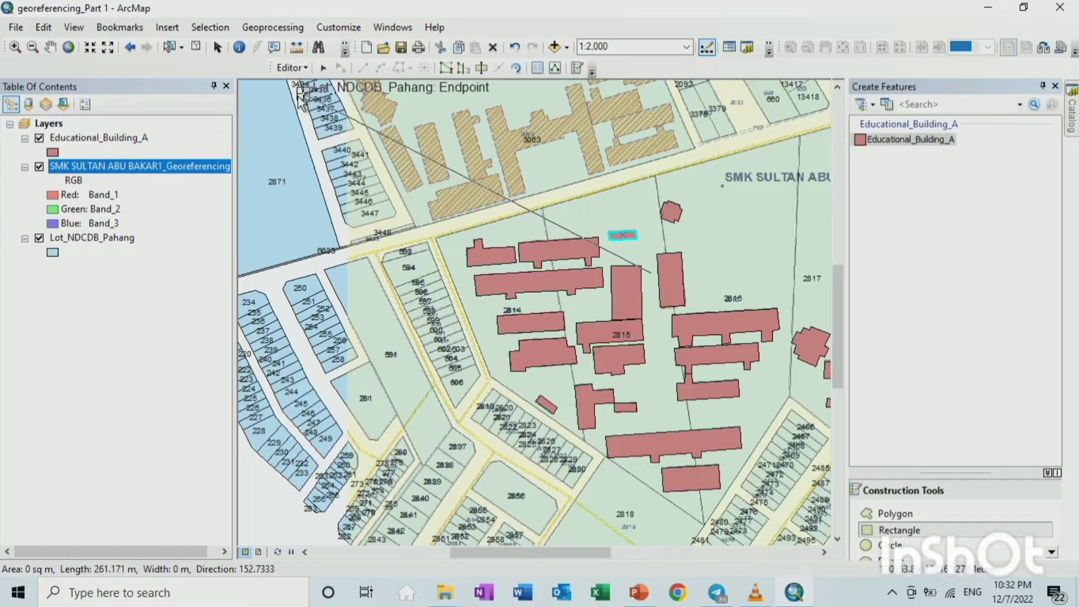
pyautogui.click(292, 68)
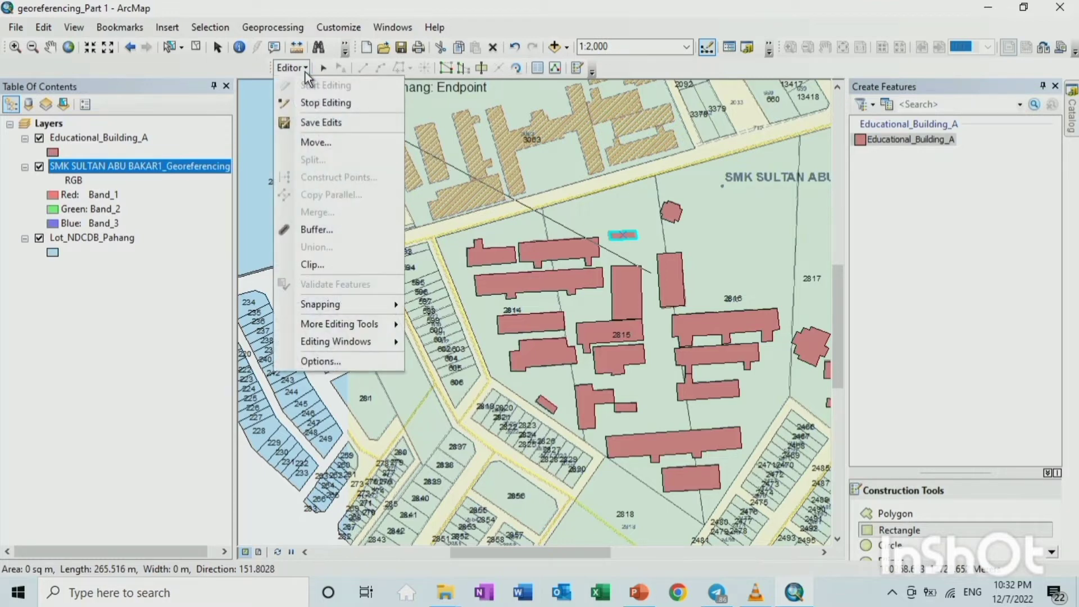
pyautogui.click(308, 123)
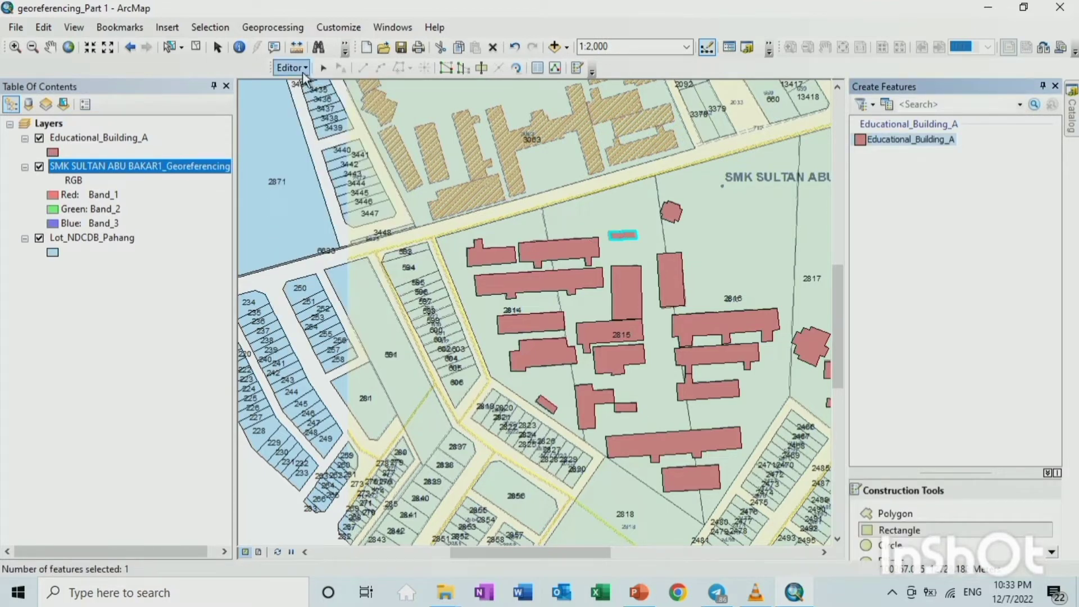
pyautogui.click(292, 67)
pyautogui.click(311, 103)
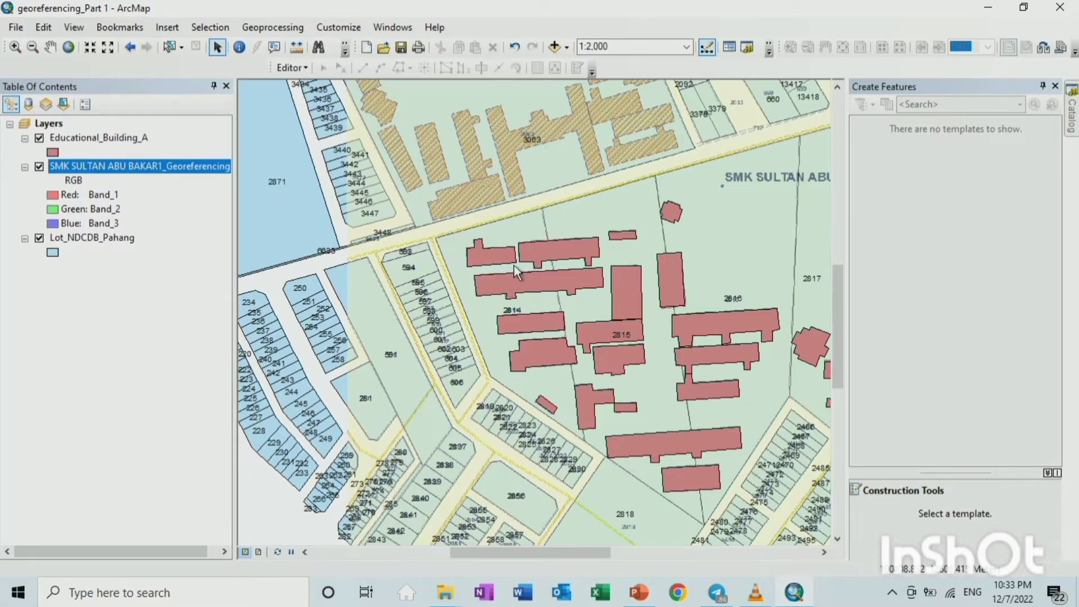
# Open the attribute table of the Educational_Building_A layer
pyautogui.scroll(1, 514, 265)
pyautogui.scroll(2, 514, 265)
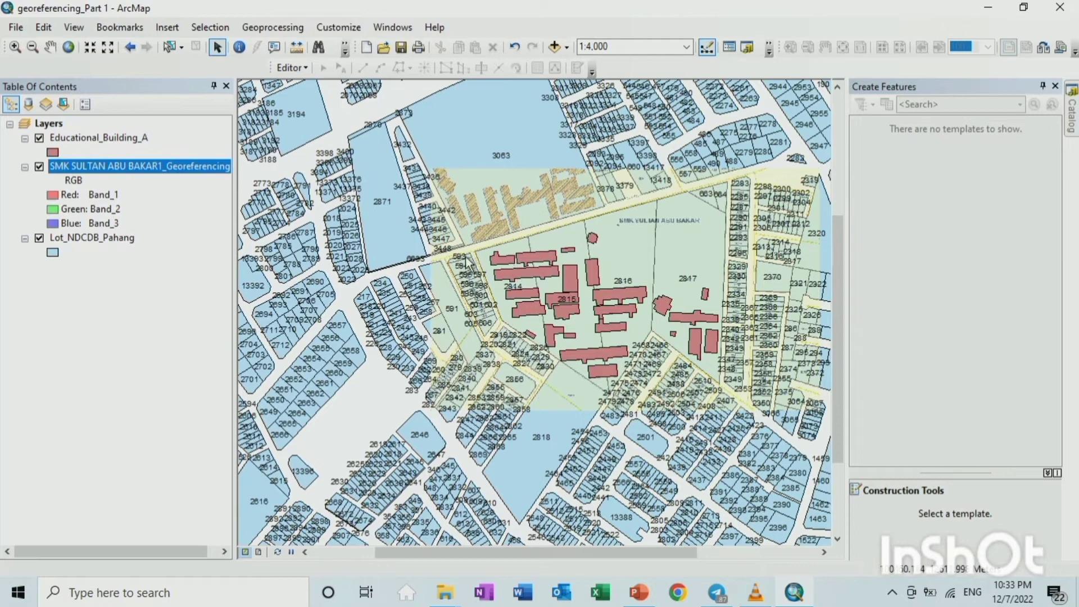
pyautogui.click(110, 138)
pyautogui.rightClick(110, 137)
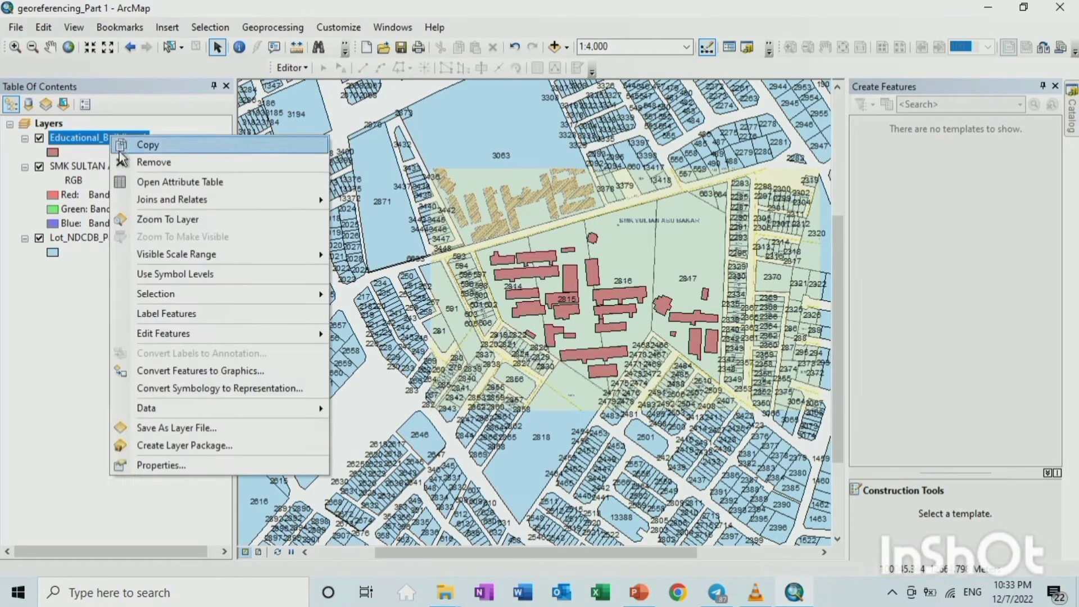
pyautogui.click(156, 187)
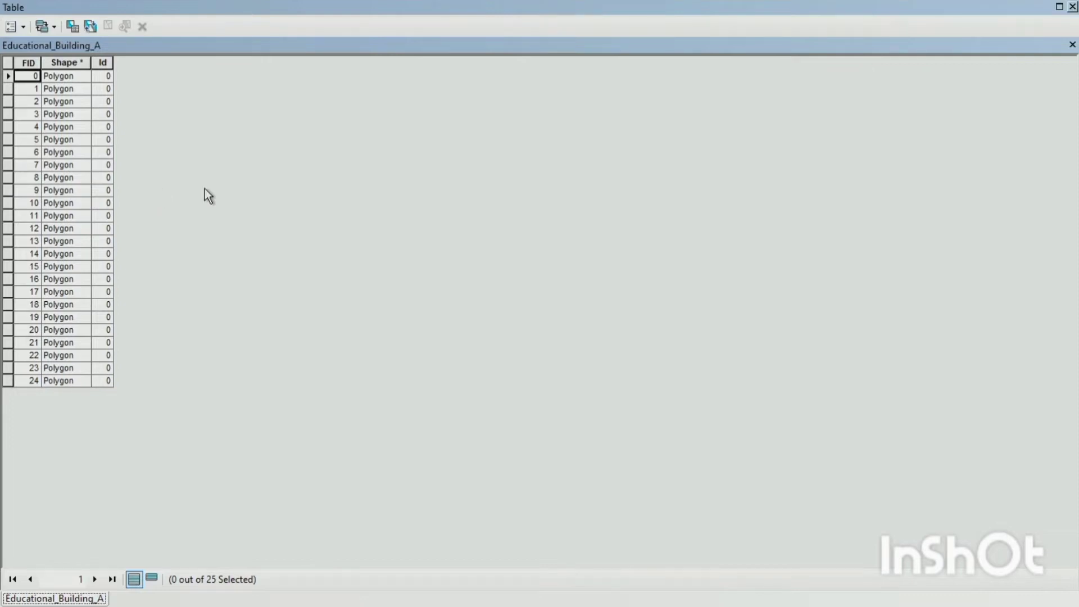
# Add a text field named FCD with a length of 50 to the Educational_Building_A table
pyautogui.click(18, 27)
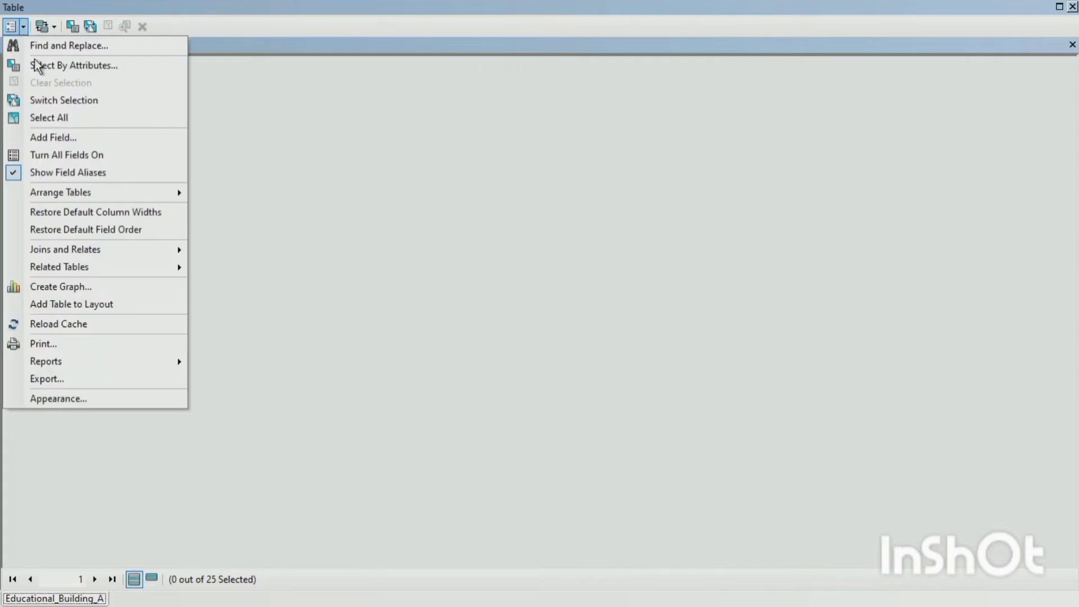
pyautogui.click(66, 139)
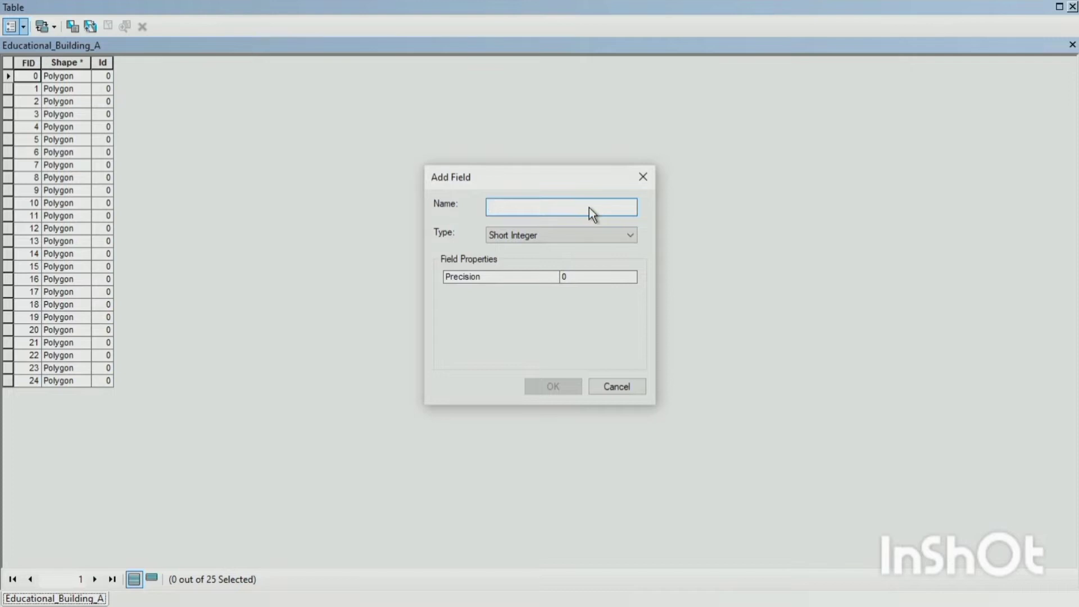
pyautogui.write('FC')
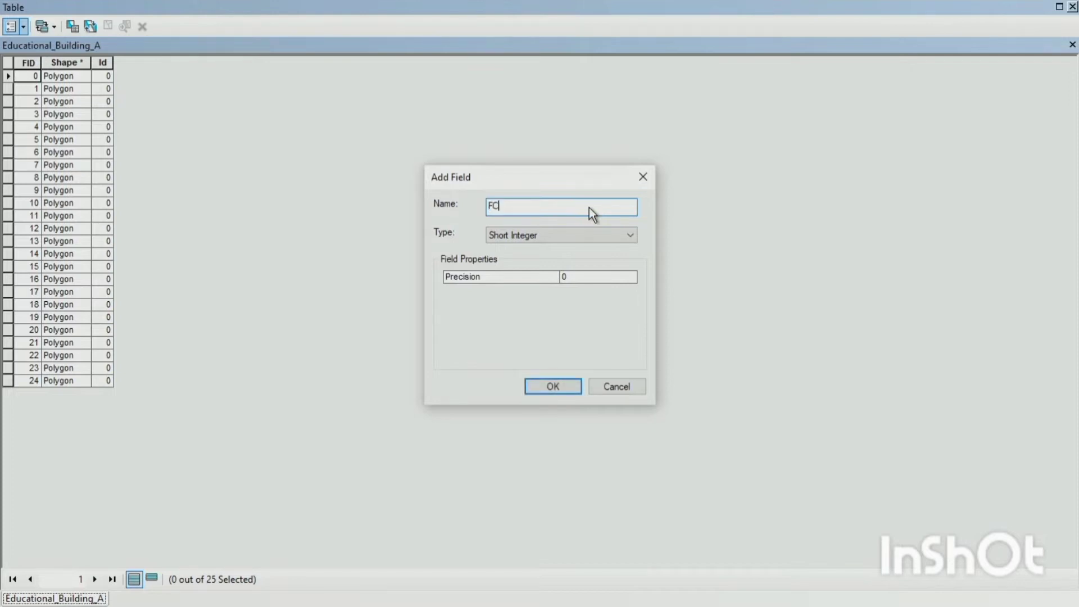
pyautogui.write('D')
pyautogui.click(607, 239)
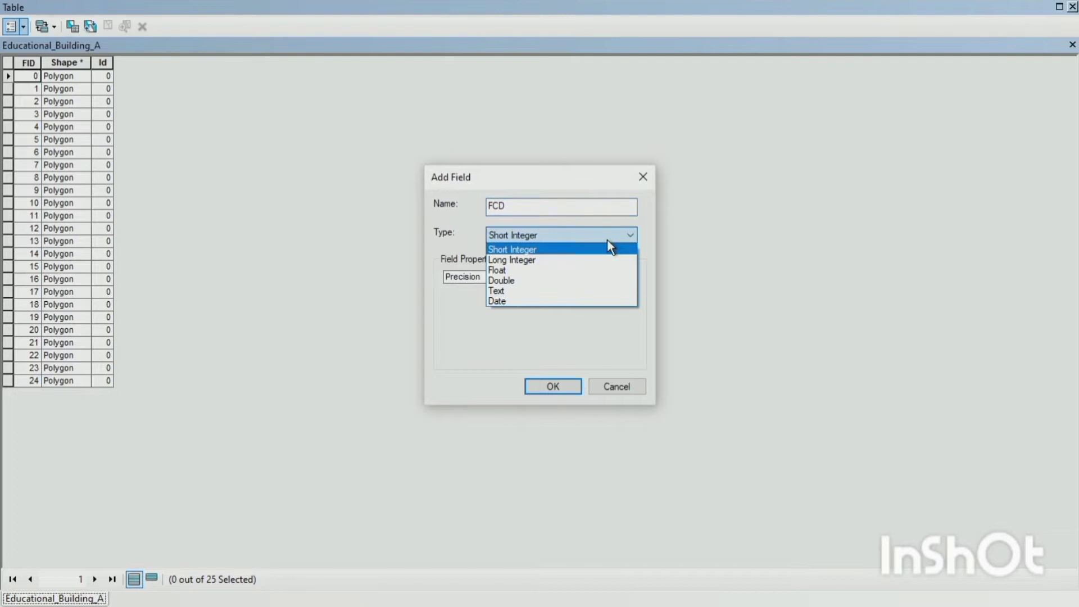
pyautogui.click(552, 290)
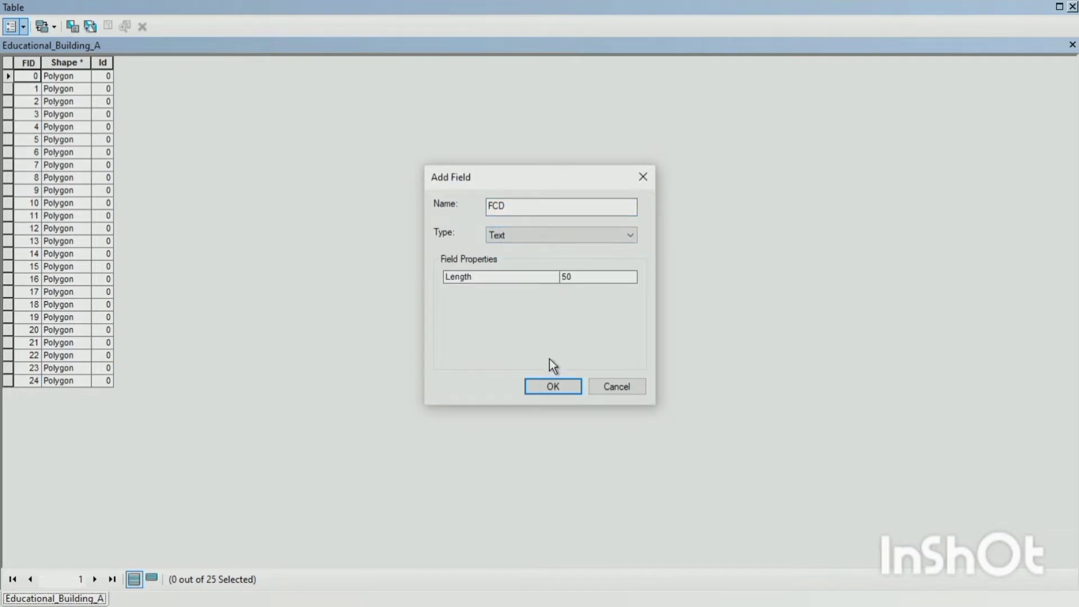
pyautogui.click(551, 388)
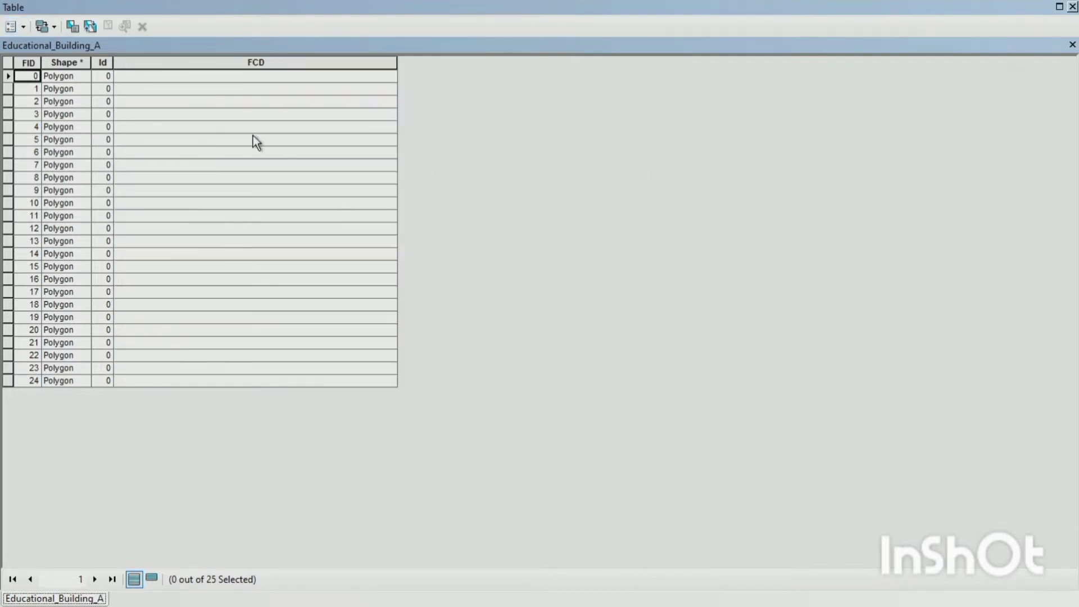
# Add a text field named FNM with a length of 50 to the Educational_Building_A table
pyautogui.click(14, 30)
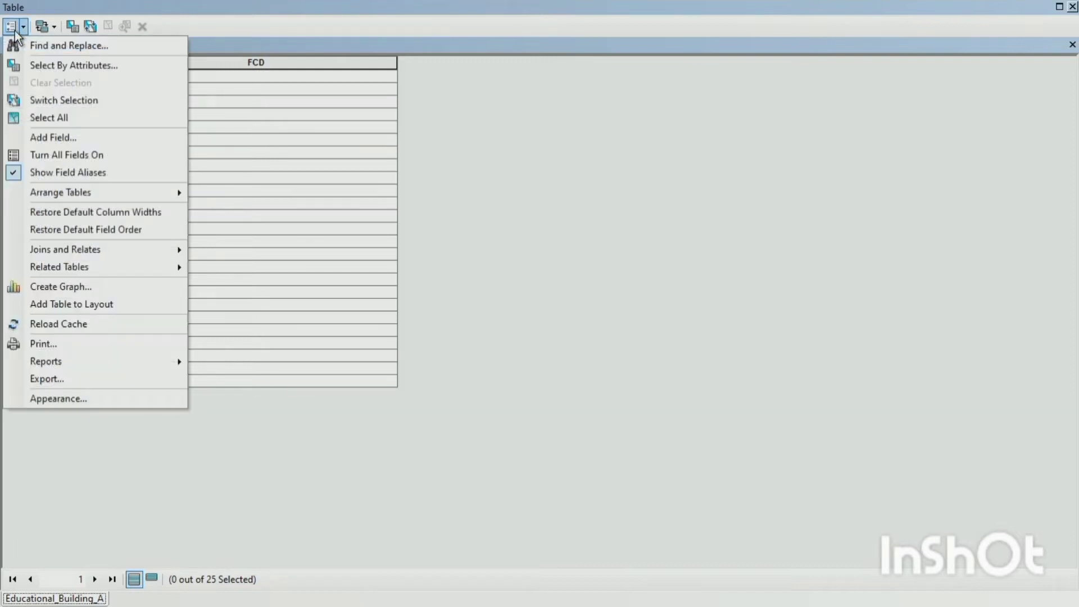
pyautogui.click(38, 140)
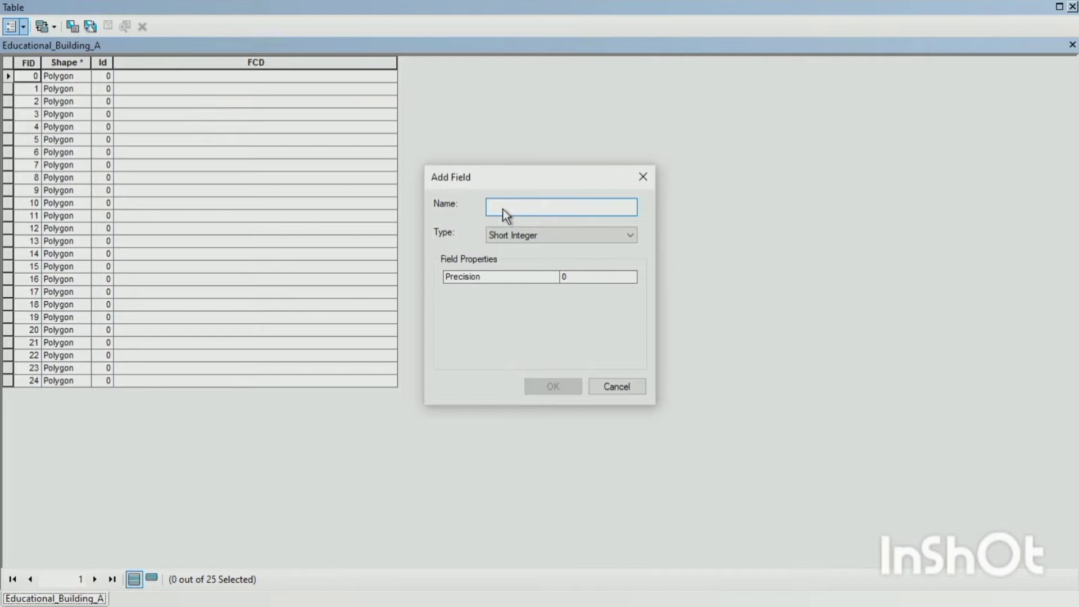
pyautogui.write('FNM')
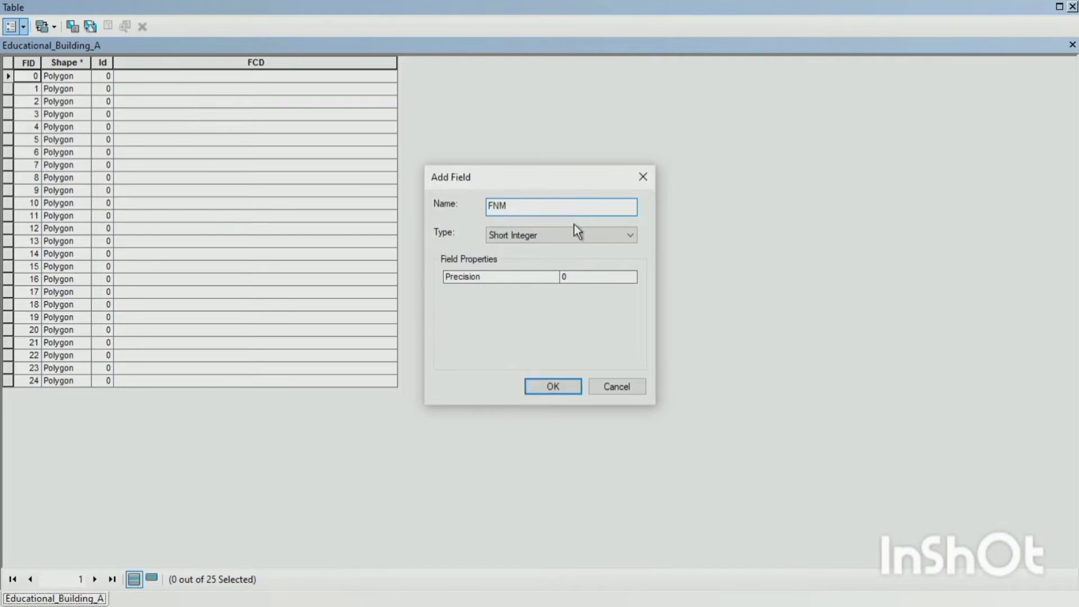
pyautogui.click(578, 233)
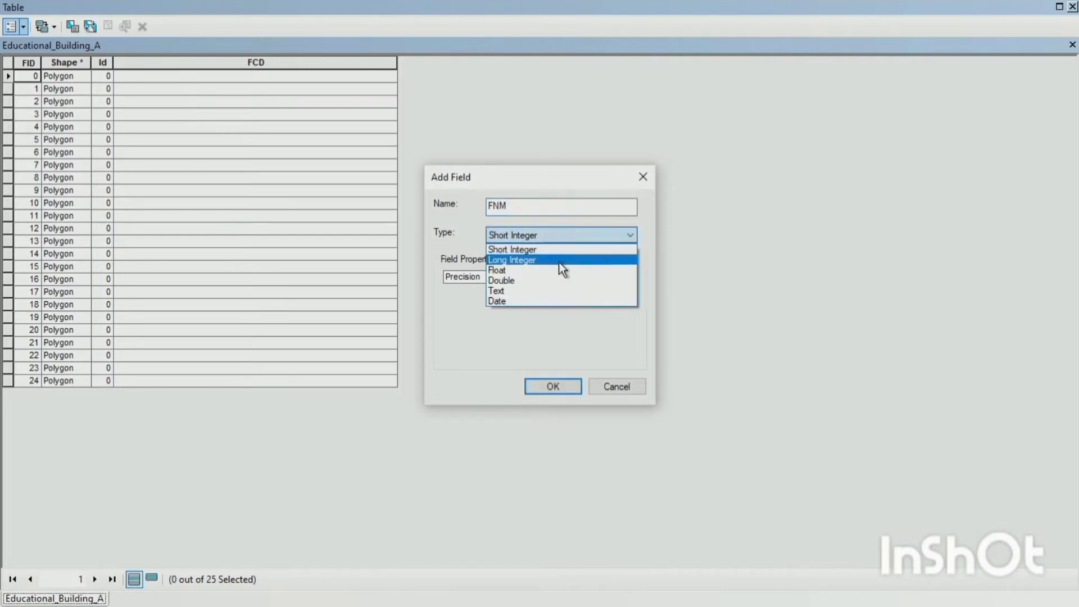
pyautogui.click(540, 292)
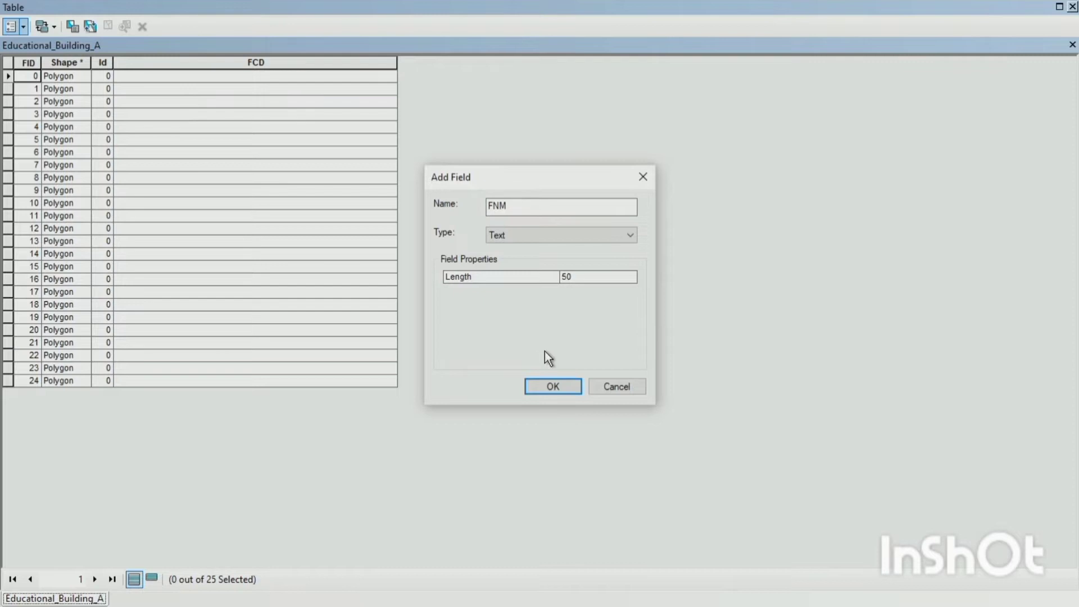
pyautogui.click(553, 387)
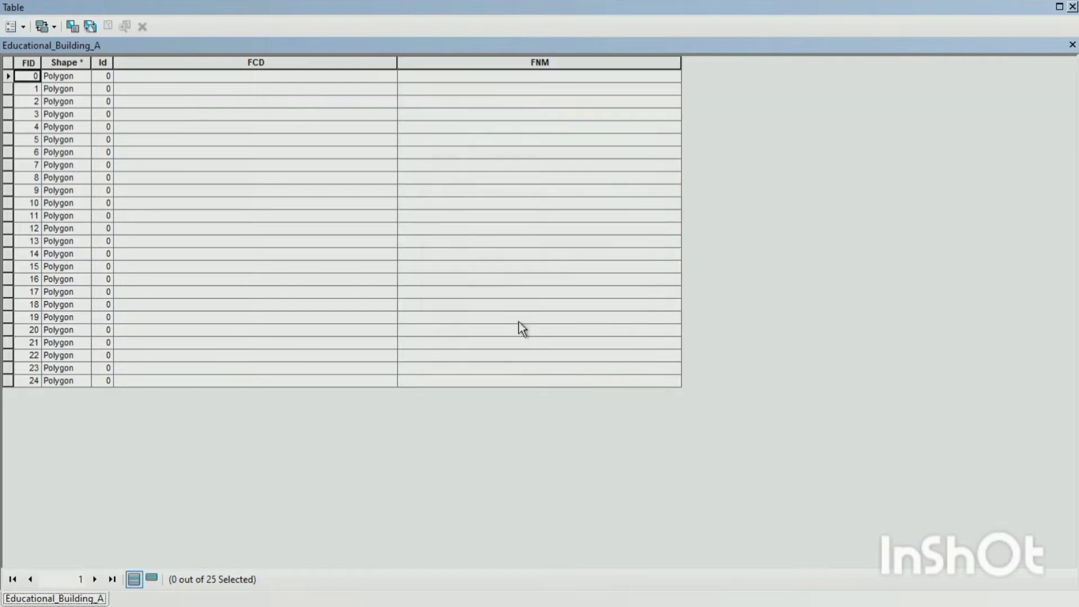
# Add a text field named NAM with a length of 50 to the Educational_Building_A table and close the table
pyautogui.click(23, 26)
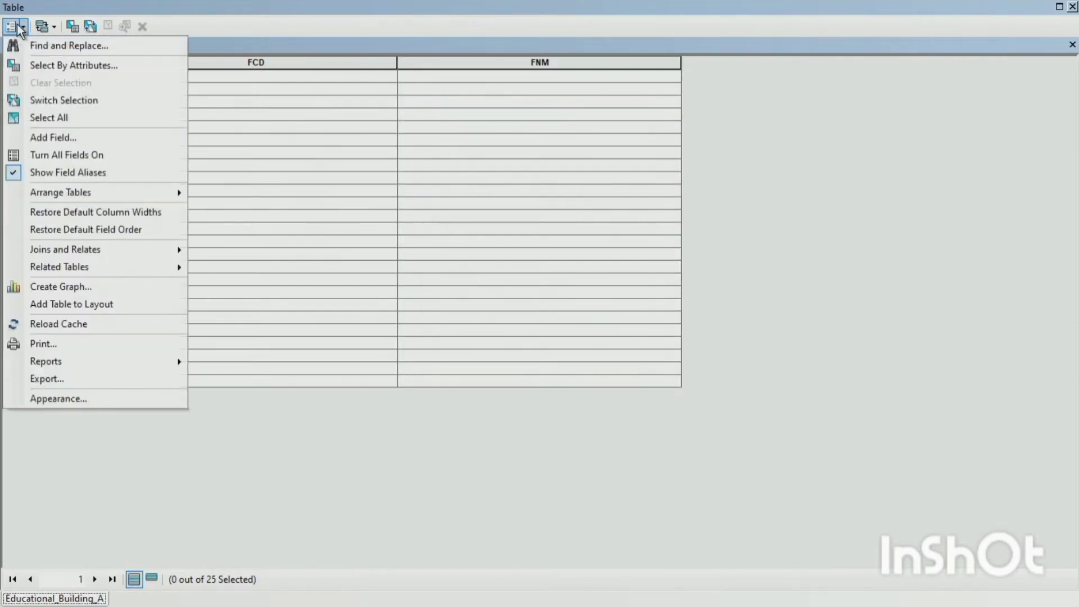
pyautogui.click(62, 138)
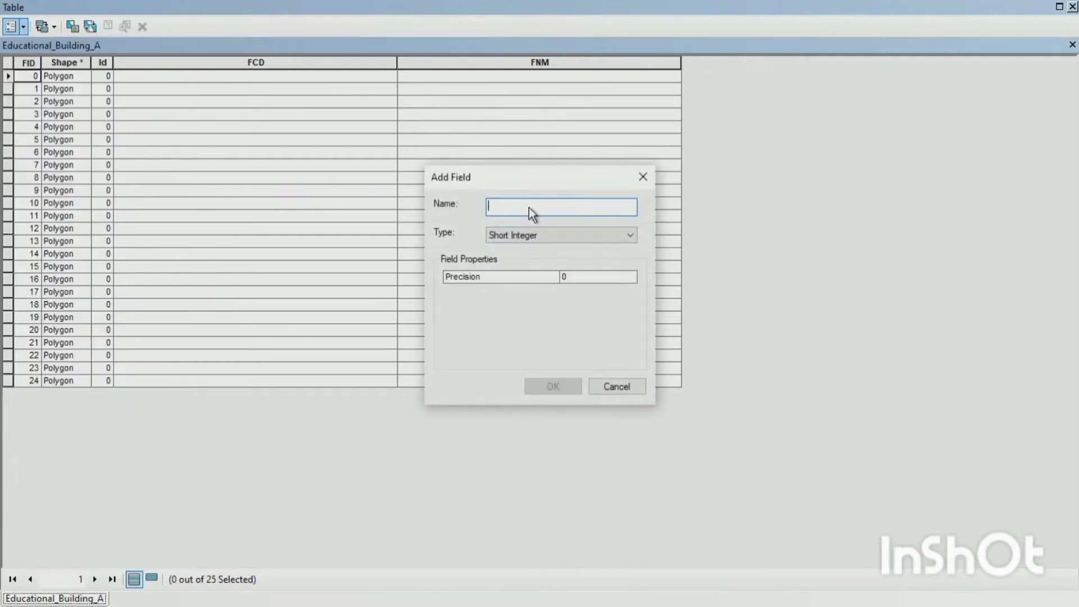
pyautogui.write('NAM')
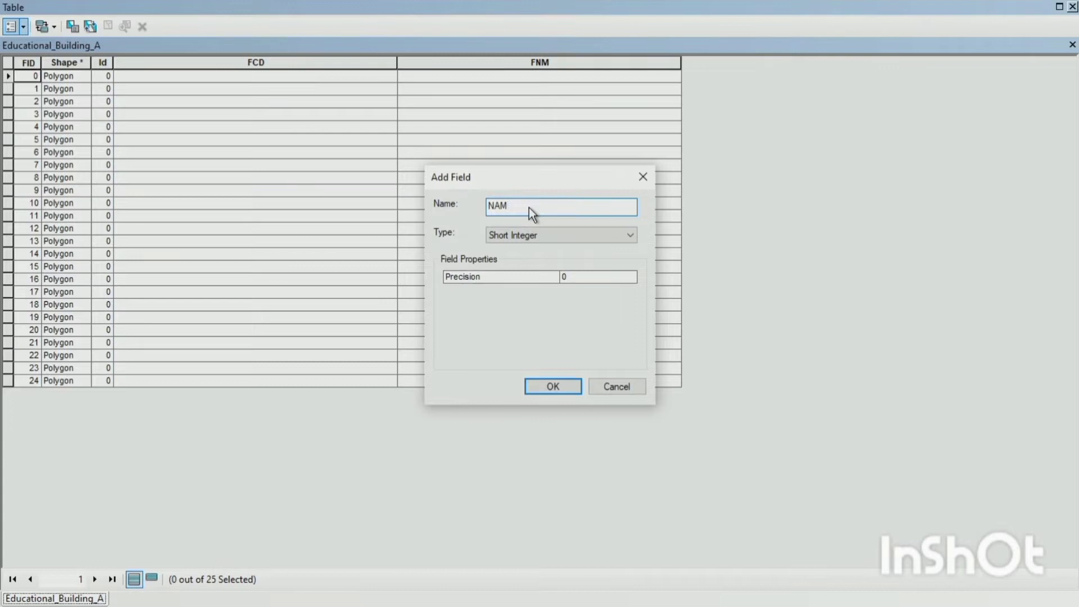
pyautogui.click(500, 234)
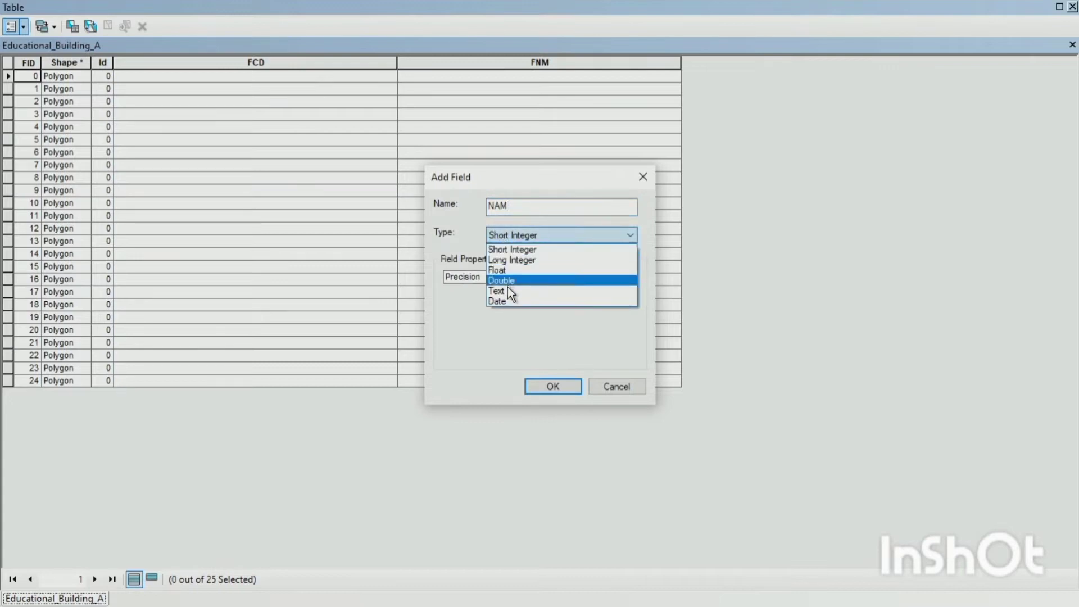
pyautogui.click(508, 292)
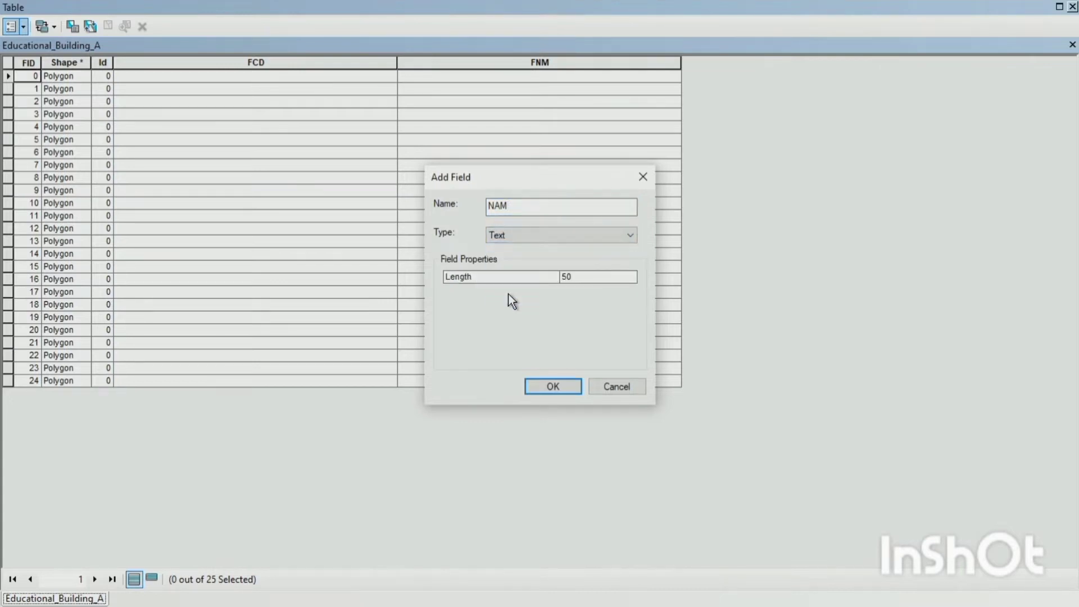
pyautogui.click(551, 387)
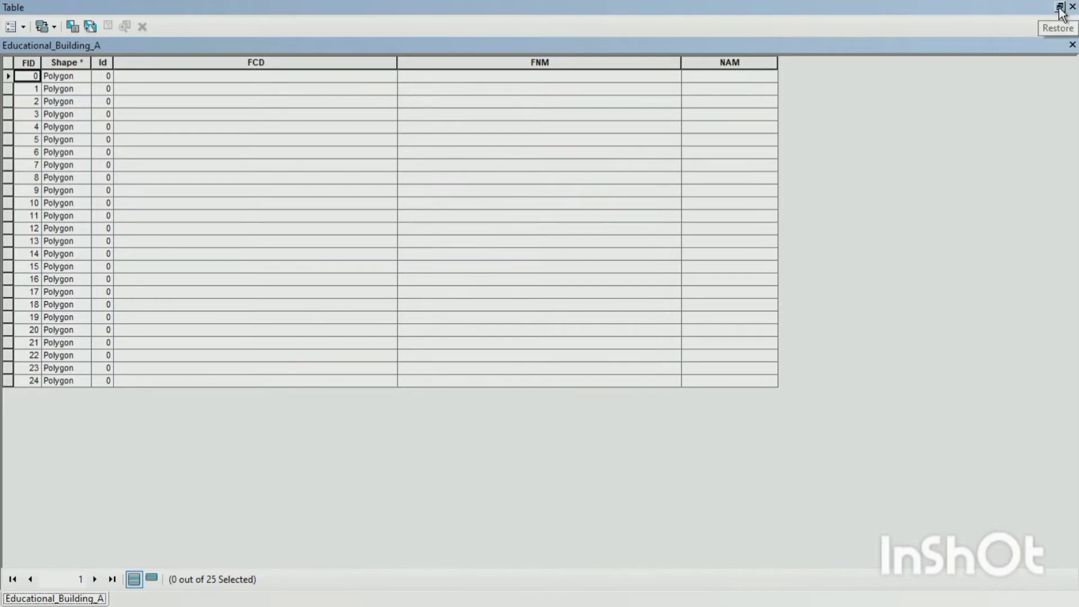
pyautogui.click(1059, 8)
pyautogui.click(1072, 7)
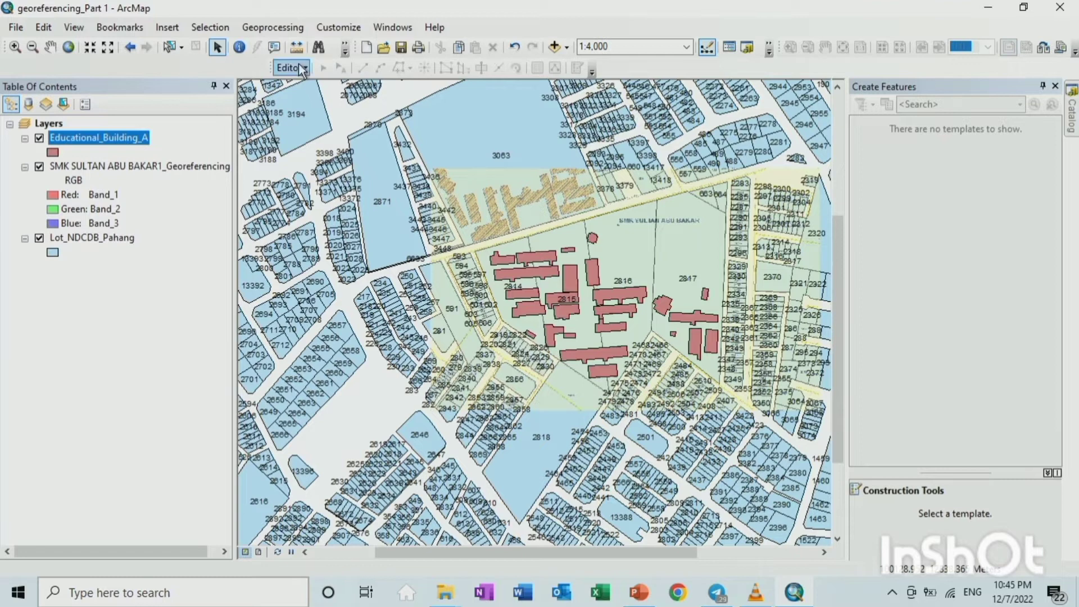
# Start an editing session on Educational_Building_A, continuing past the spatial reference warning, and open the layer's attribute table
pyautogui.click(301, 66)
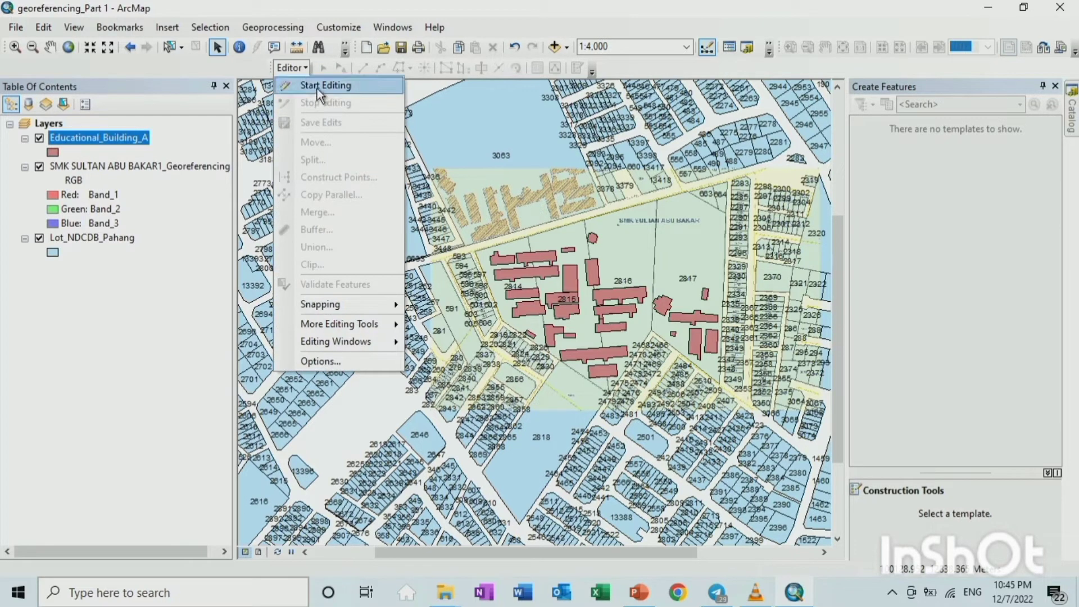
pyautogui.click(317, 86)
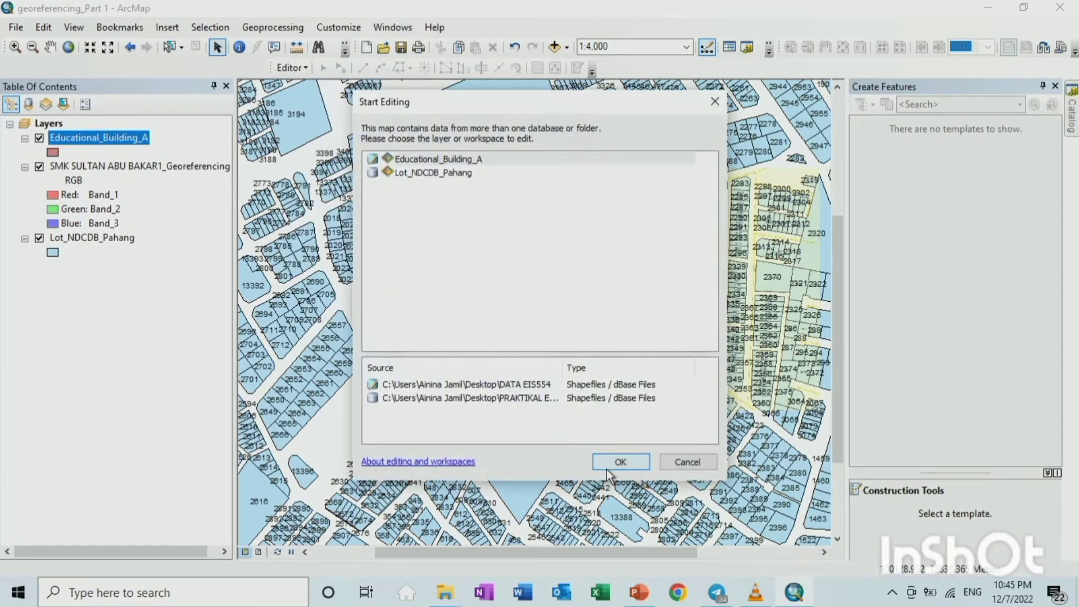
pyautogui.click(607, 466)
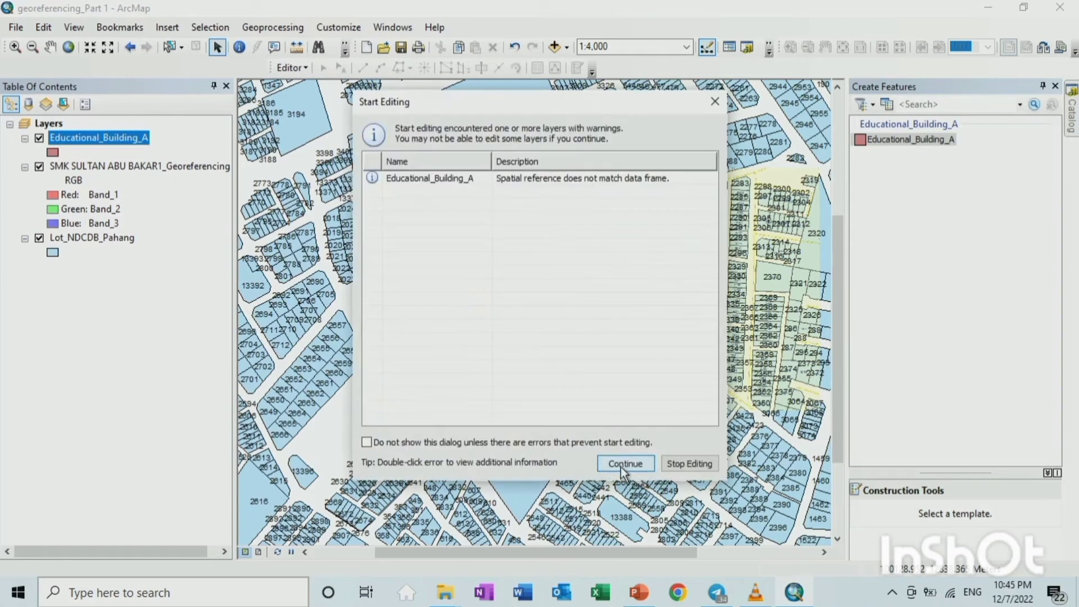
pyautogui.click(620, 466)
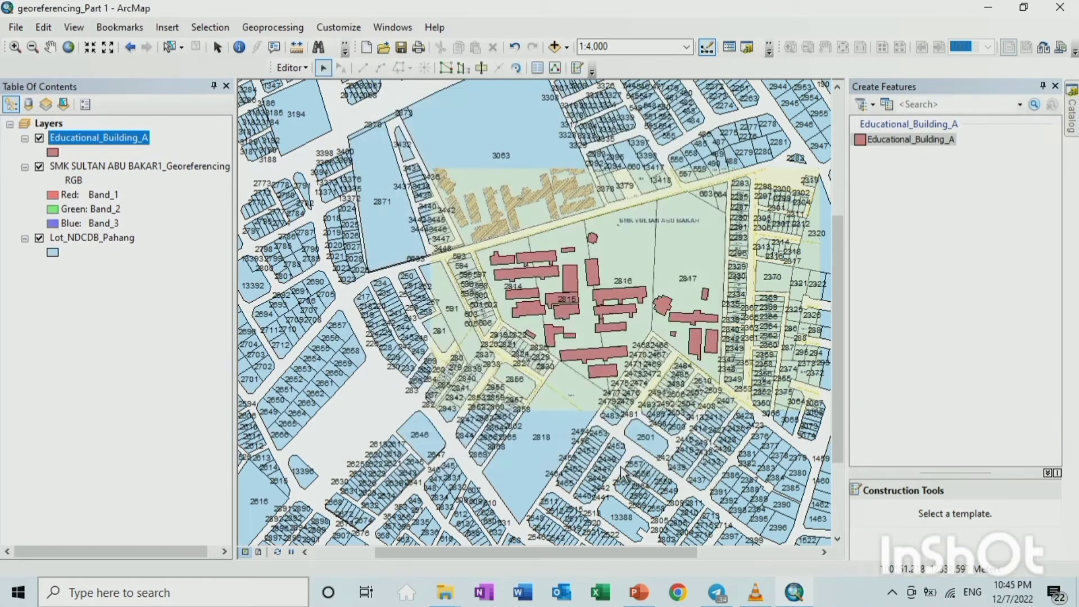
pyautogui.rightClick(83, 141)
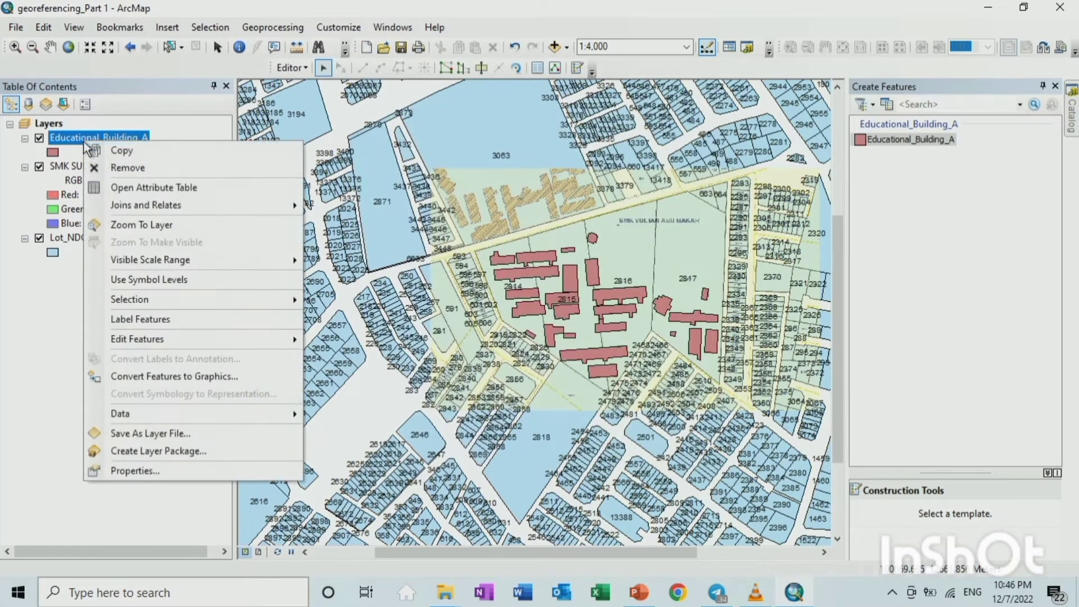
pyautogui.click(146, 190)
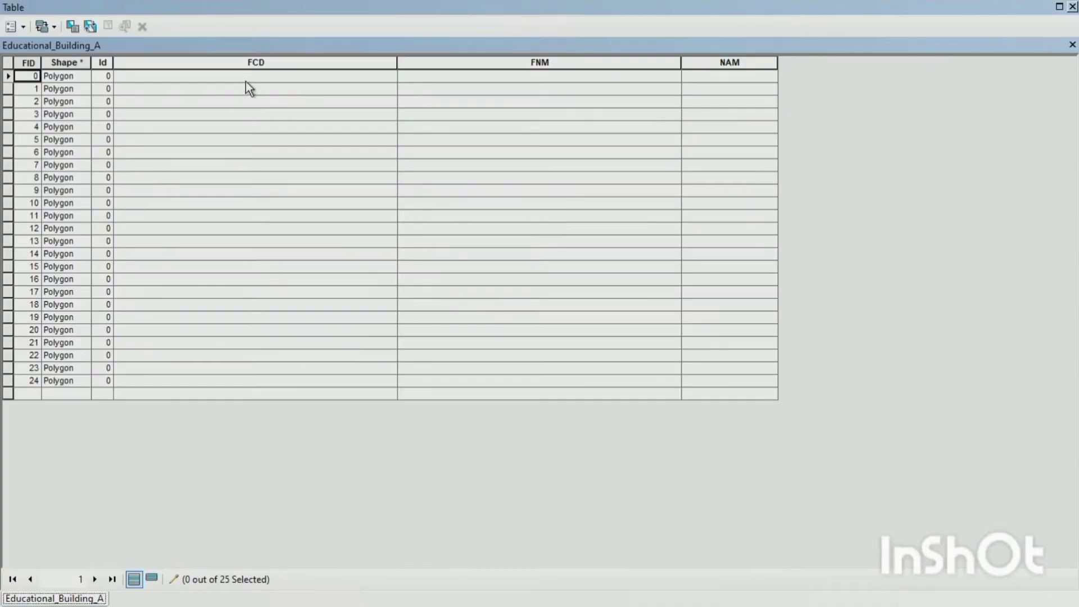
# Fill in the first record with FCD BE0010, FNM Educational Building and NAM SMK Sultan Abu Bakar
pyautogui.click(246, 80)
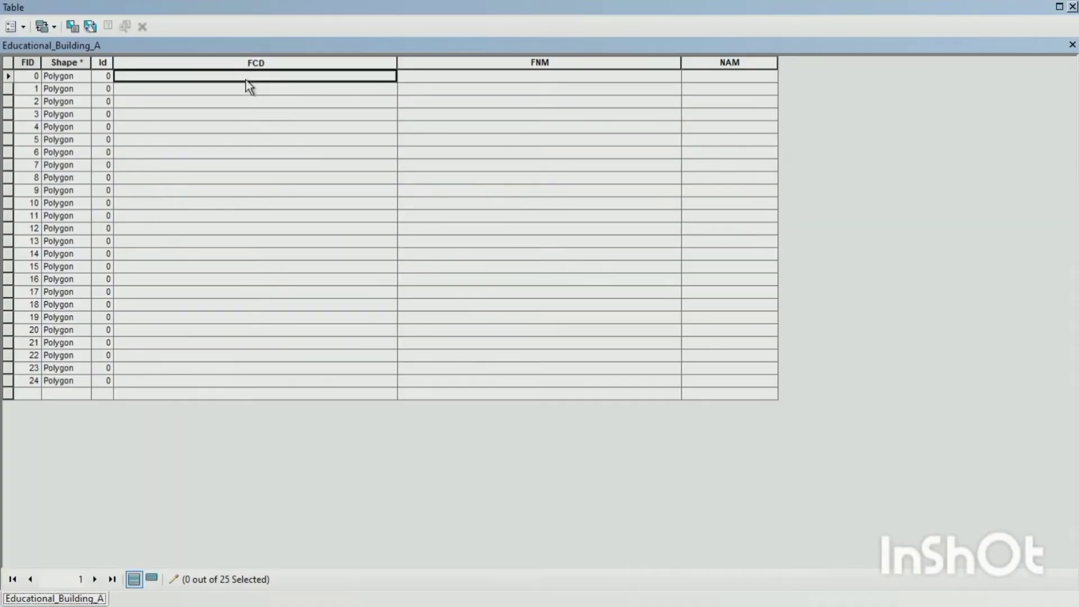
pyautogui.write('BE')
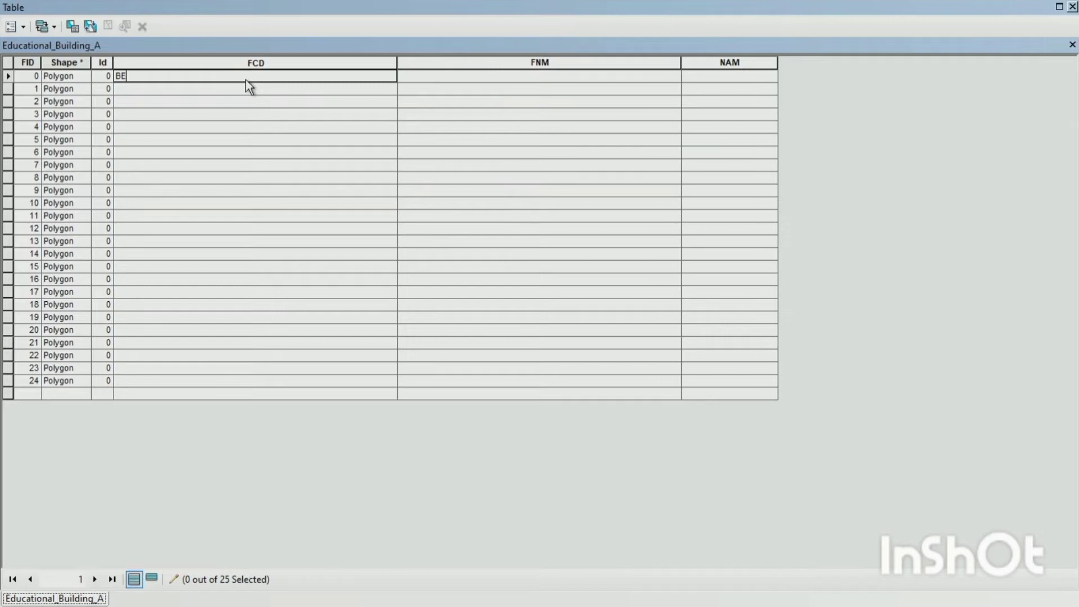
pyautogui.write('0010')
pyautogui.click(444, 76)
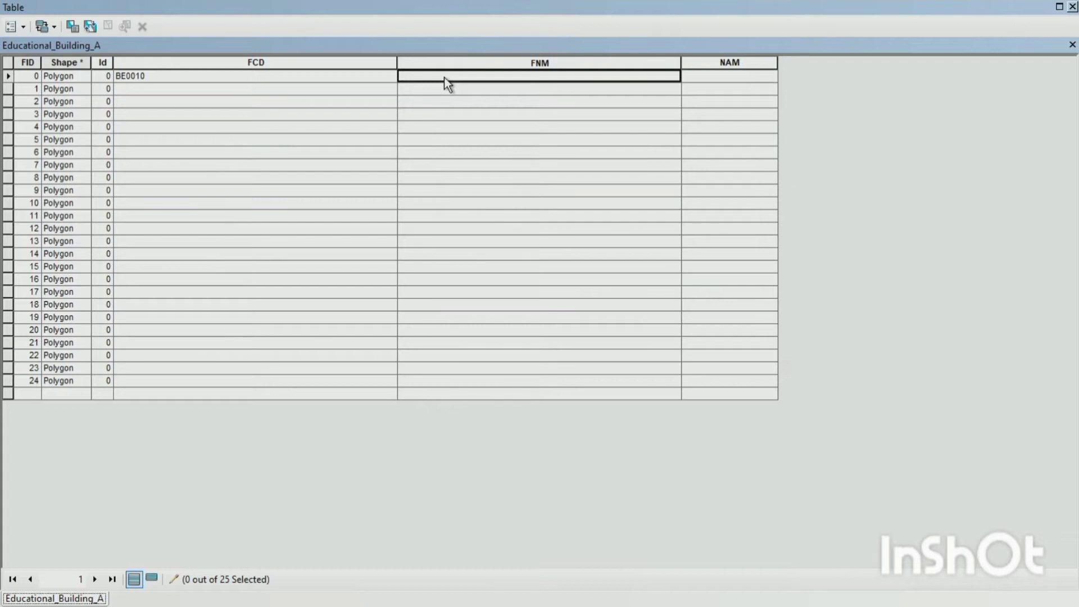
pyautogui.write('E')
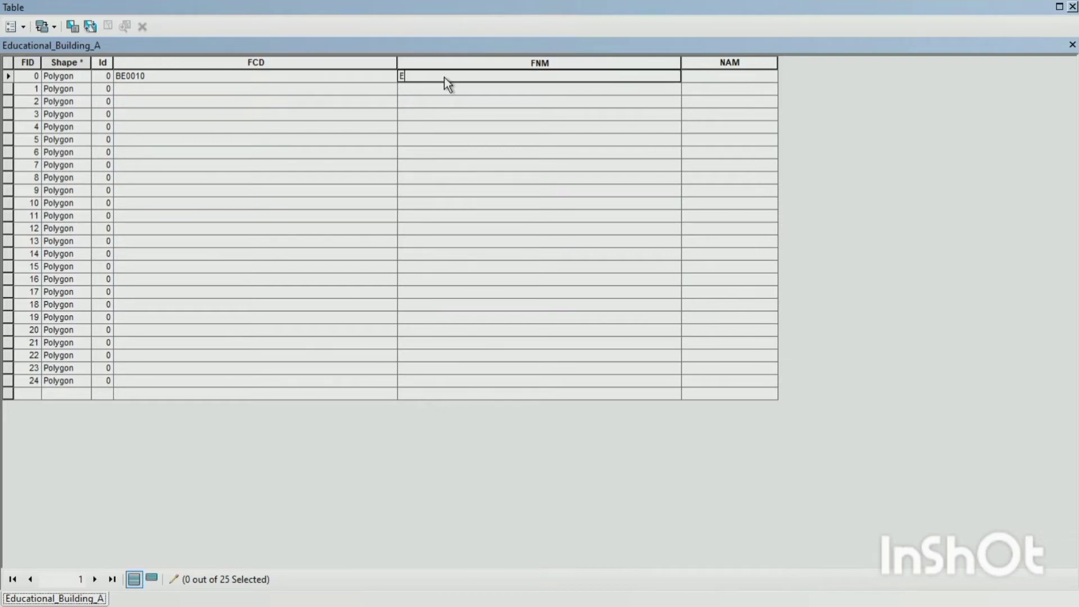
pyautogui.write('ducational Building')
pyautogui.click(757, 78)
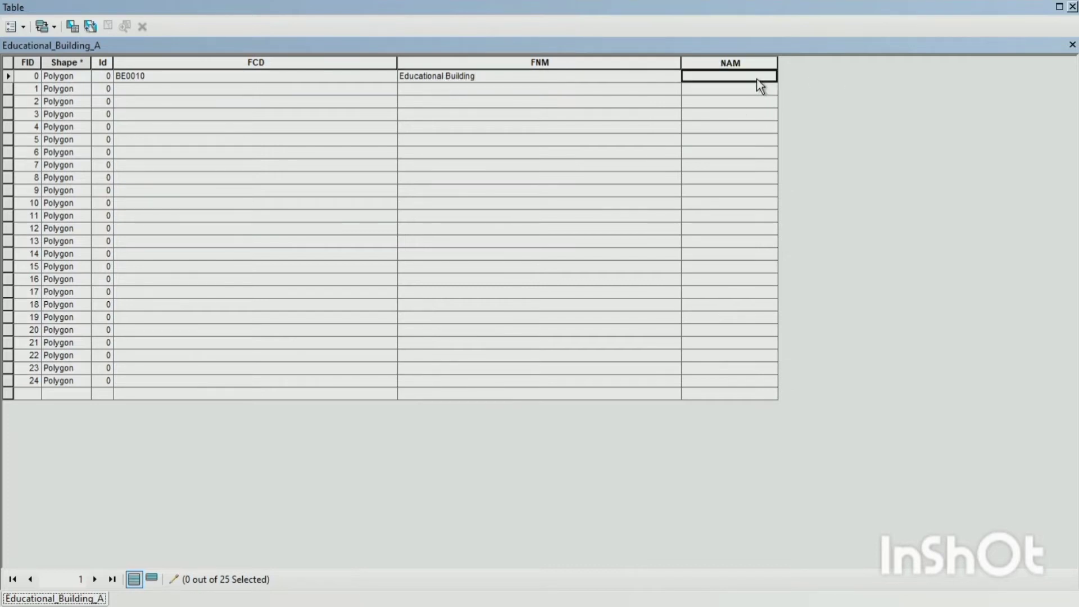
pyautogui.write('SMK Sultan Abu Bakar')
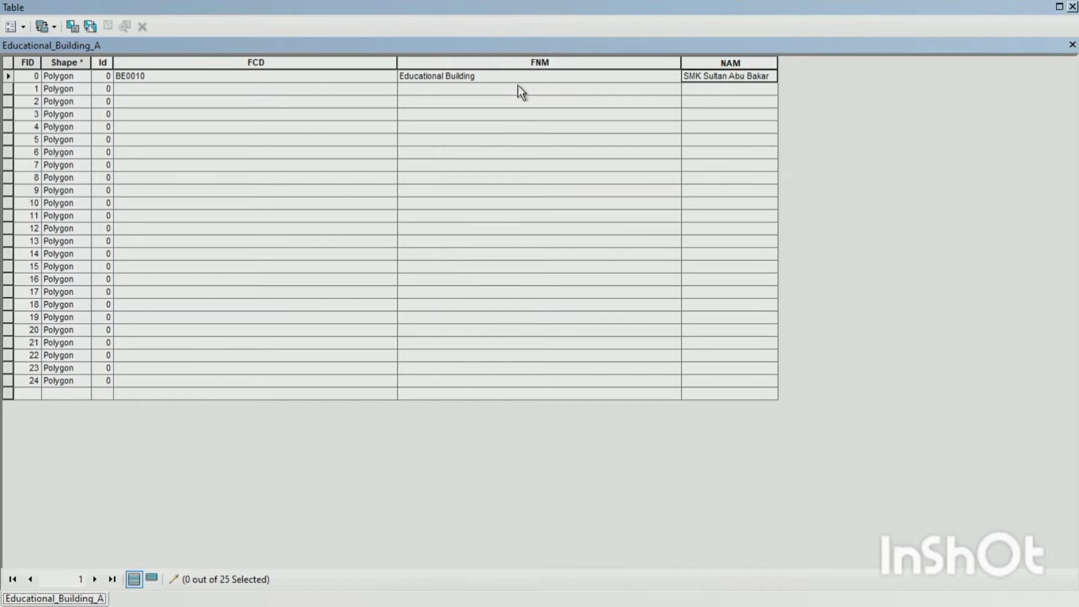
# Narrow the FCD and FNM columns and widen the NAM column to suit their contents
pyautogui.moveTo(399, 65); pyautogui.dragTo(183, 80)
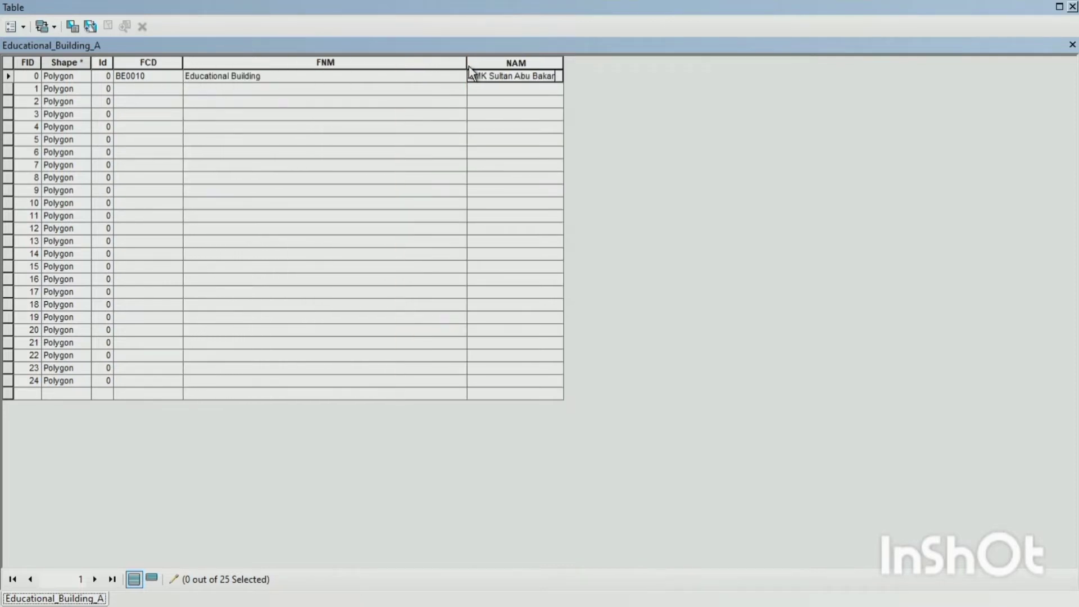
pyautogui.moveTo(470, 66)
pyautogui.mouseDown()
pyautogui.moveTo(276, 79)
pyautogui.moveTo(301, 84)
pyautogui.mouseUp()
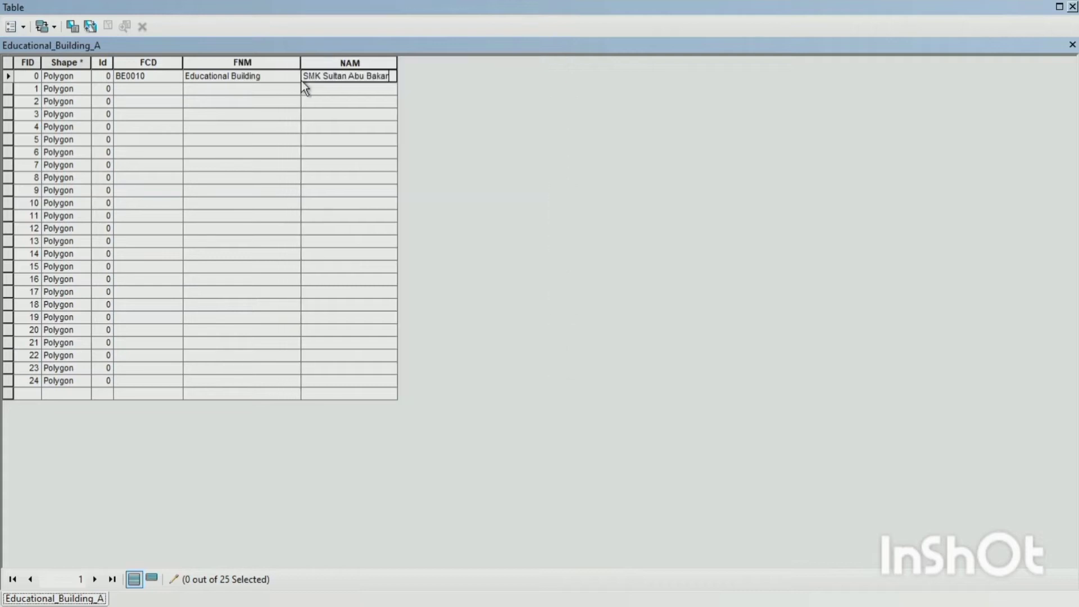
pyautogui.moveTo(395, 66); pyautogui.dragTo(433, 64)
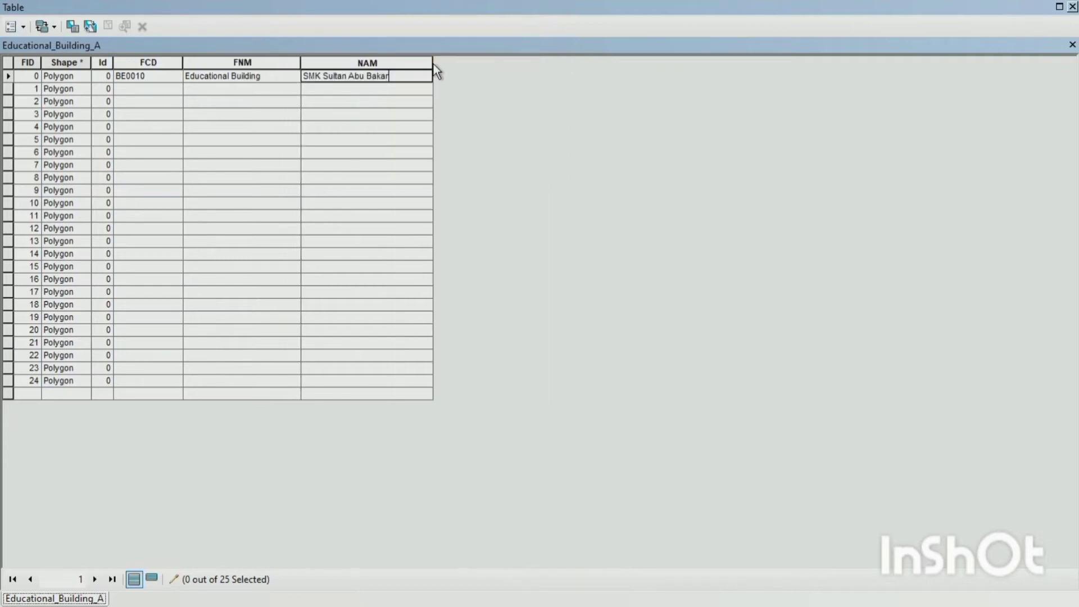
# Save the attribute edits of Educational_Building_A and return to the map with the attribute table closed
pyautogui.click(1072, 7)
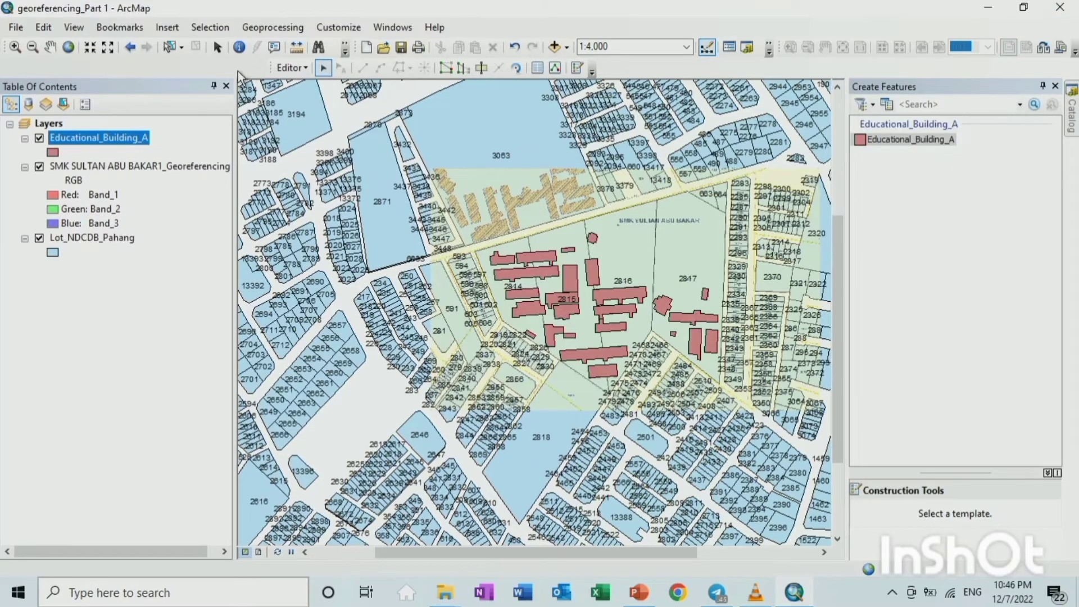
pyautogui.click(295, 72)
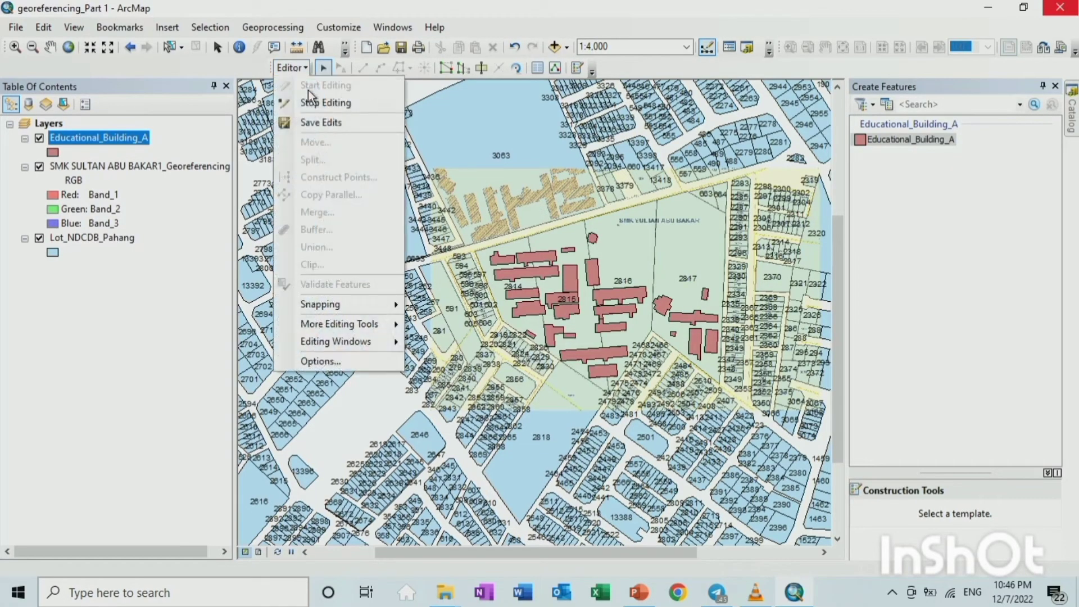
pyautogui.click(315, 125)
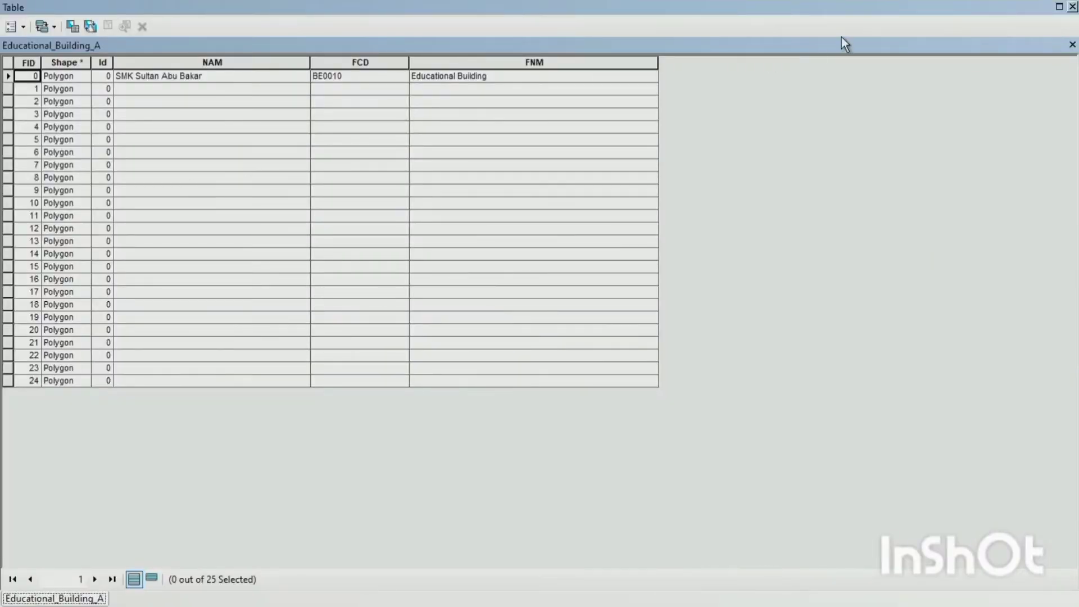
pyautogui.click(1072, 7)
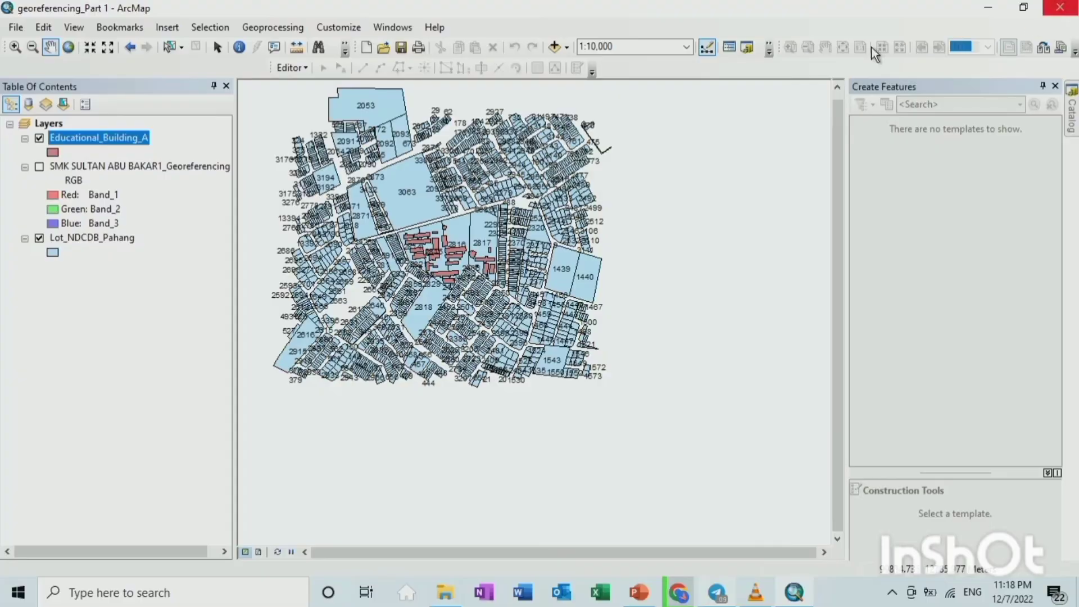
# Turn off the labels of the Lot_NDCDB_Pahang layer and change its fill color to a muted yellow
pyautogui.rightClick(99, 236)
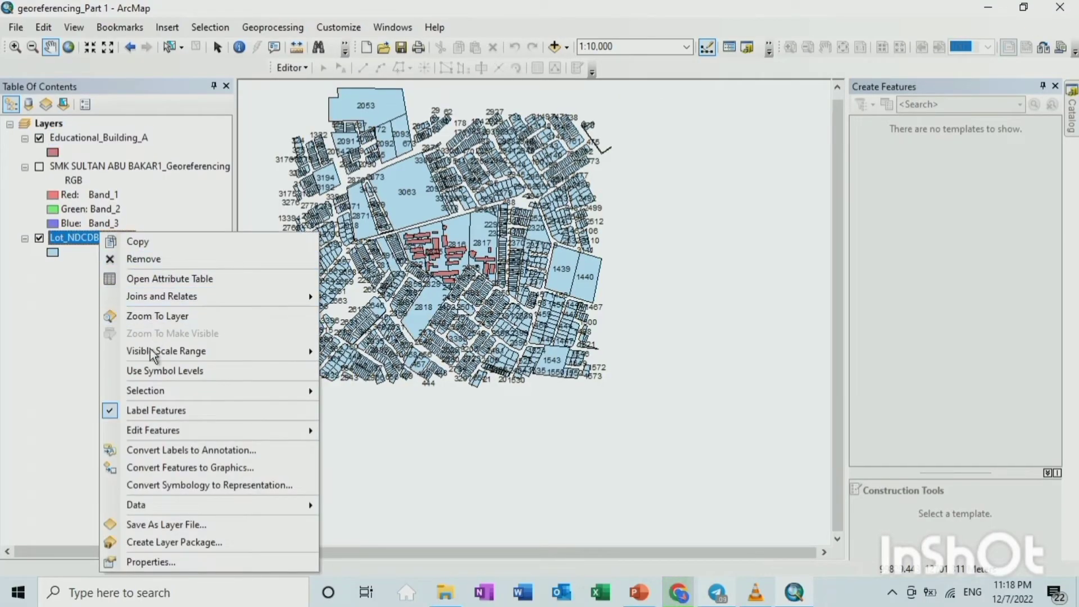
pyautogui.click(142, 411)
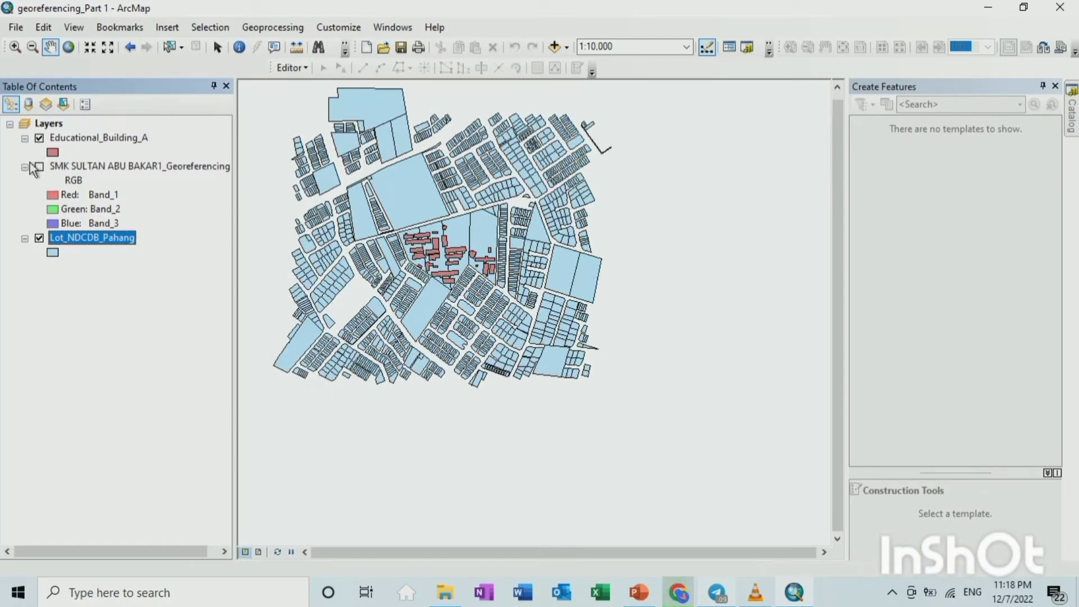
pyautogui.click(53, 254)
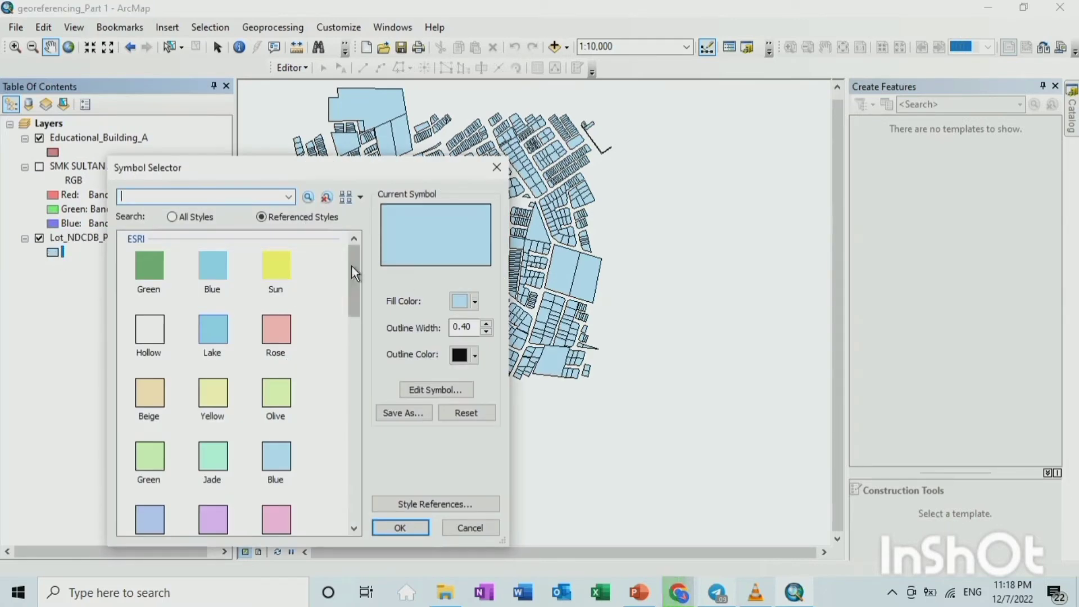
pyautogui.moveTo(355, 268)
pyautogui.mouseDown()
pyautogui.moveTo(366, 417)
pyautogui.moveTo(354, 289)
pyautogui.mouseUp()
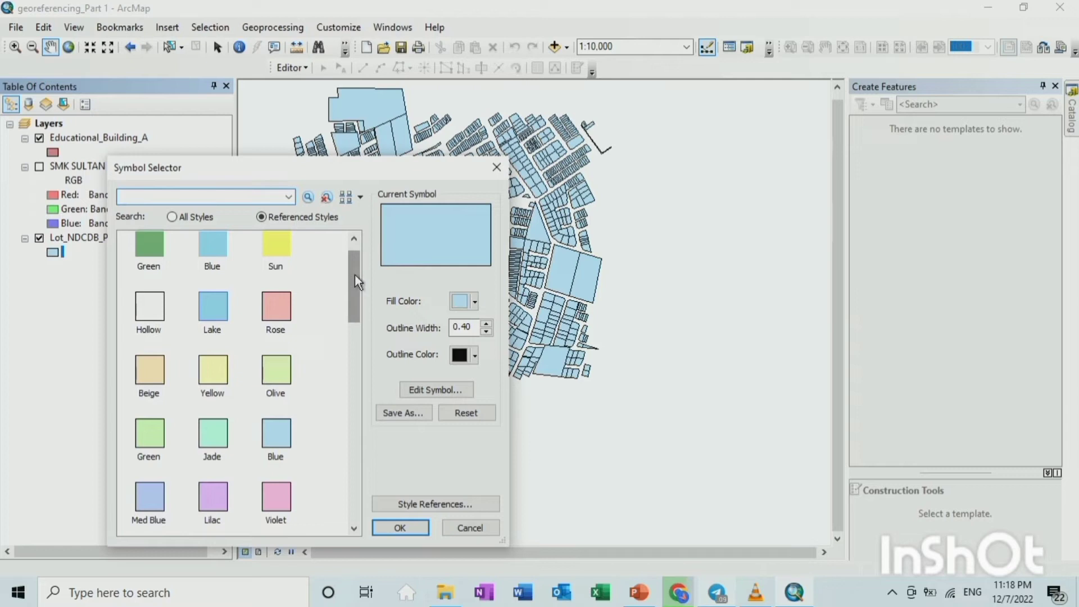
pyautogui.click(474, 301)
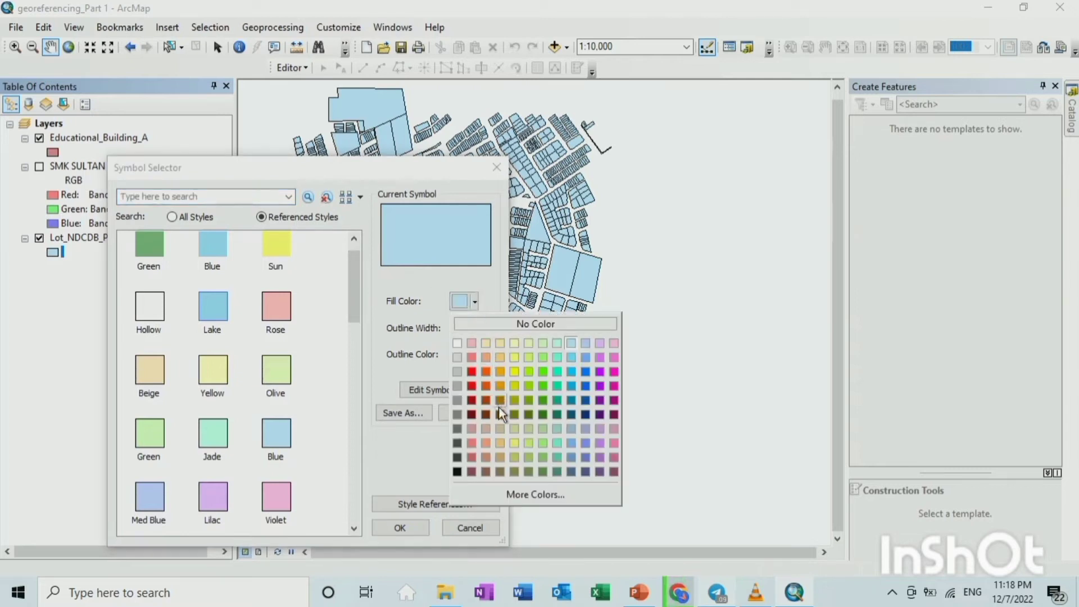
pyautogui.click(514, 448)
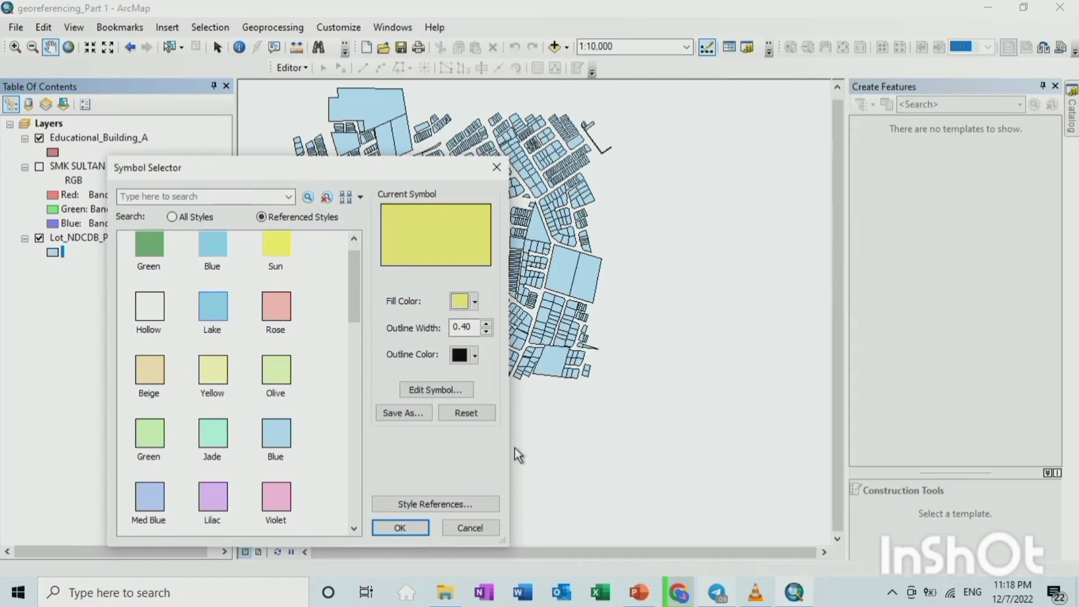
pyautogui.click(422, 530)
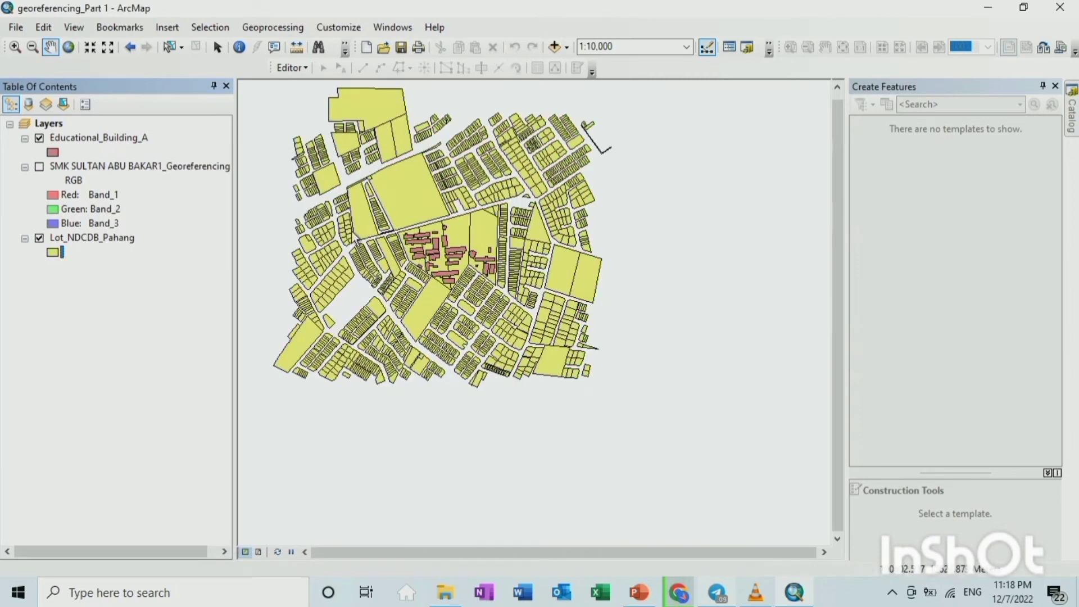
# Change the fill color of the Educational_Building_A layer to bright red
pyautogui.click(53, 153)
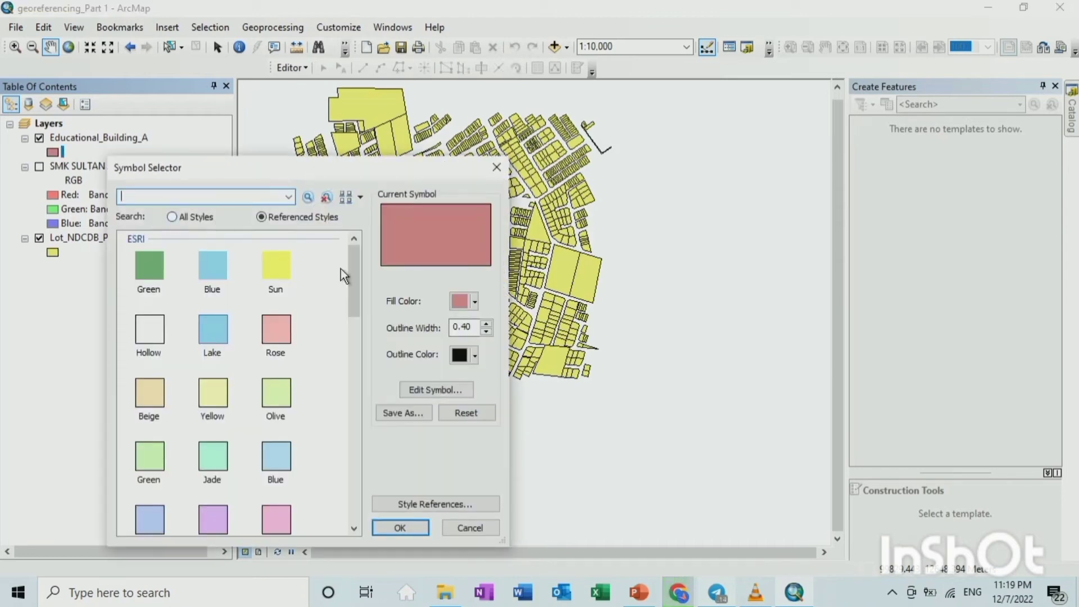
pyautogui.click(476, 304)
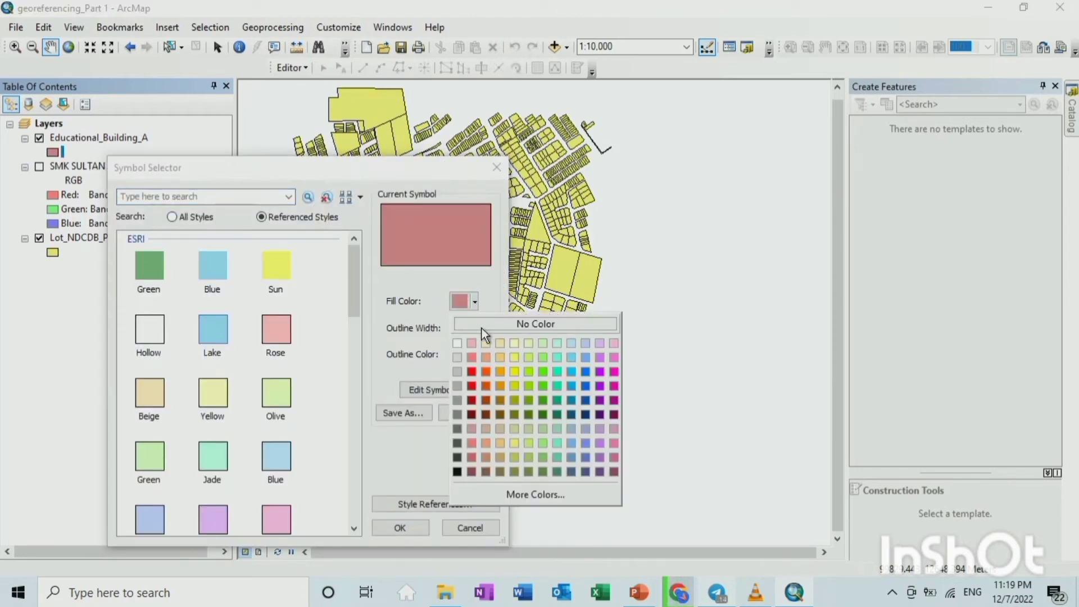
pyautogui.click(472, 371)
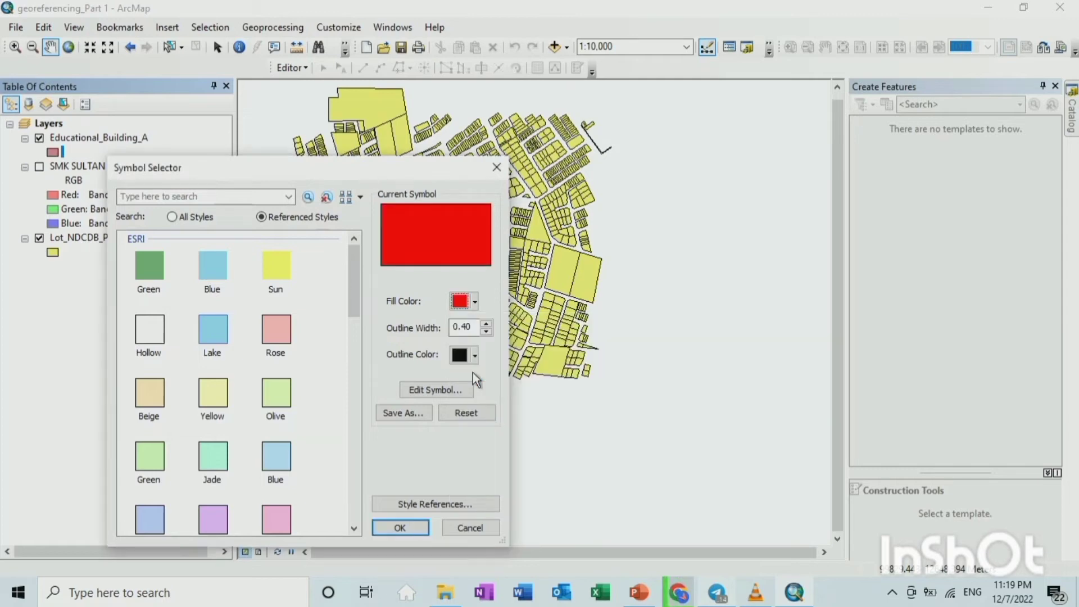
pyautogui.click(410, 527)
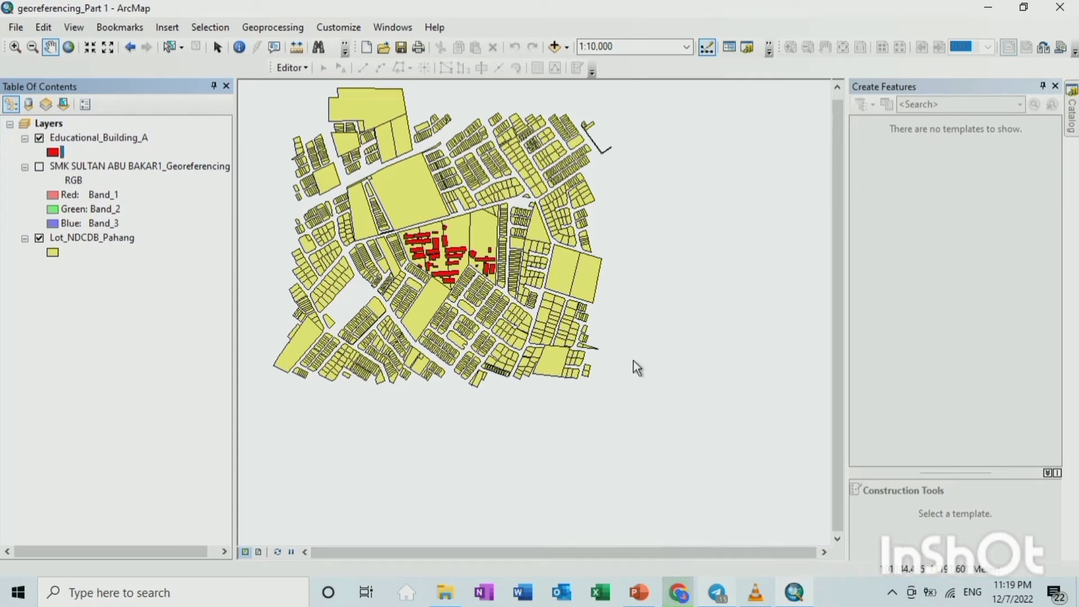
# Frame the lots and school buildings at a scale of 1:6,000 and switch the map to Layout View
pyautogui.scroll(2, 634, 362)
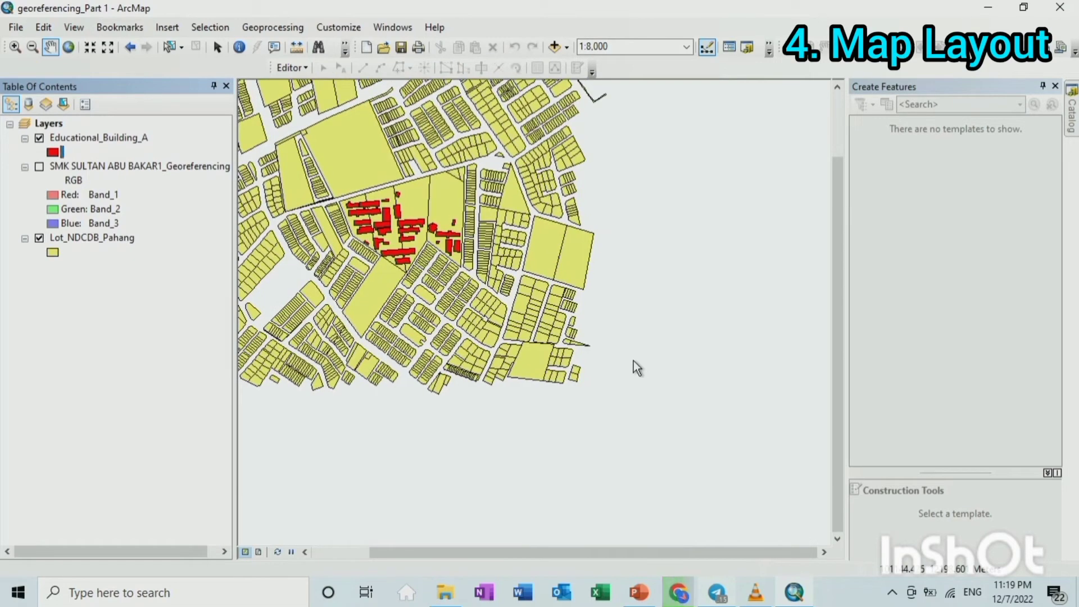
pyautogui.click(305, 552)
pyautogui.click(305, 552)
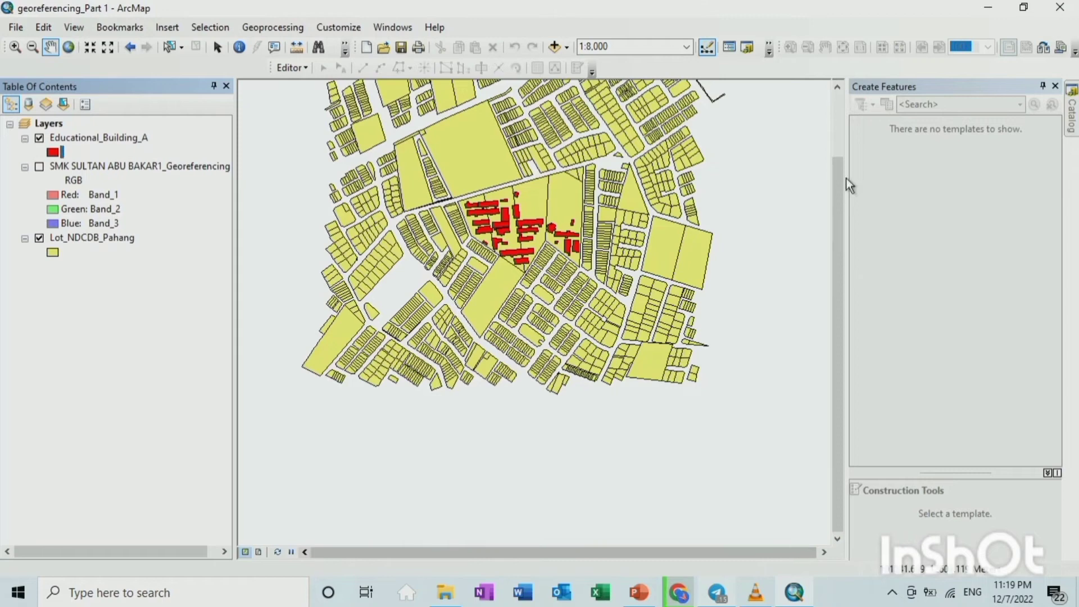
pyautogui.click(837, 88)
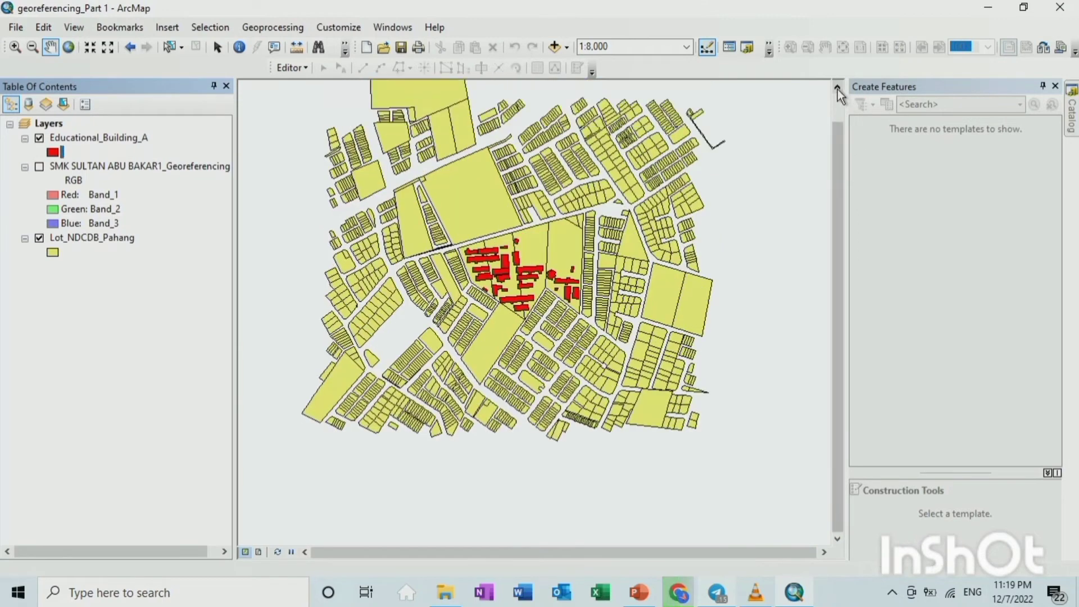
pyautogui.click(838, 88)
pyautogui.click(837, 87)
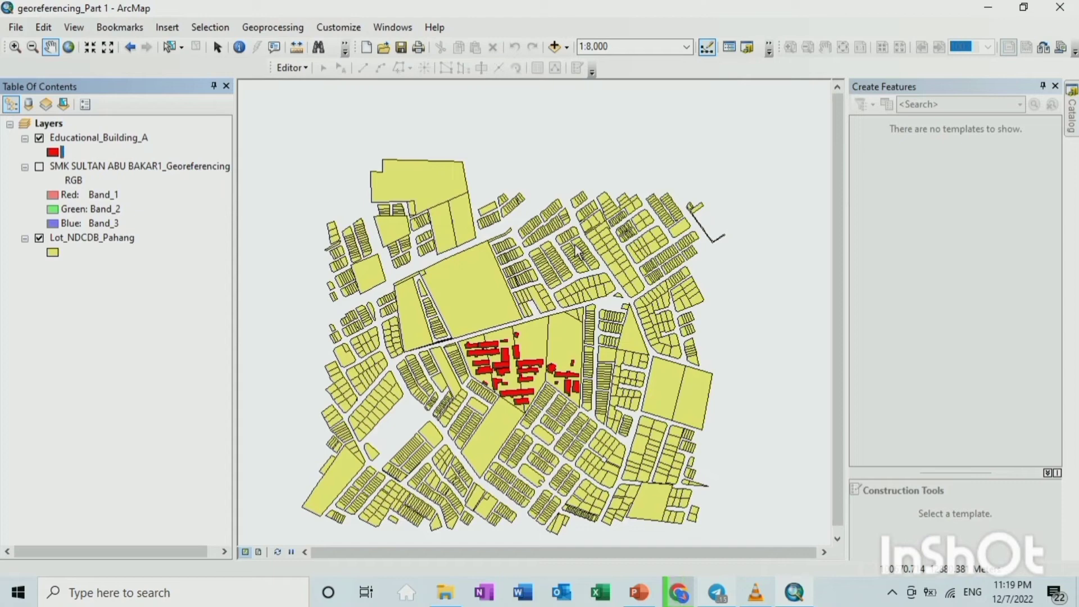
pyautogui.scroll(-1, 577, 251)
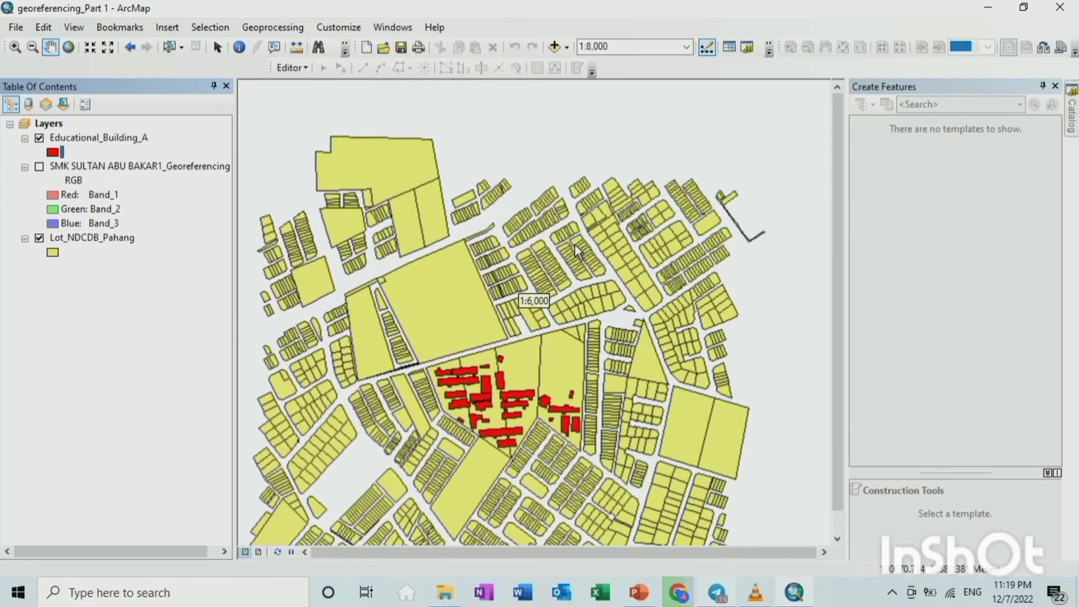
pyautogui.click(837, 538)
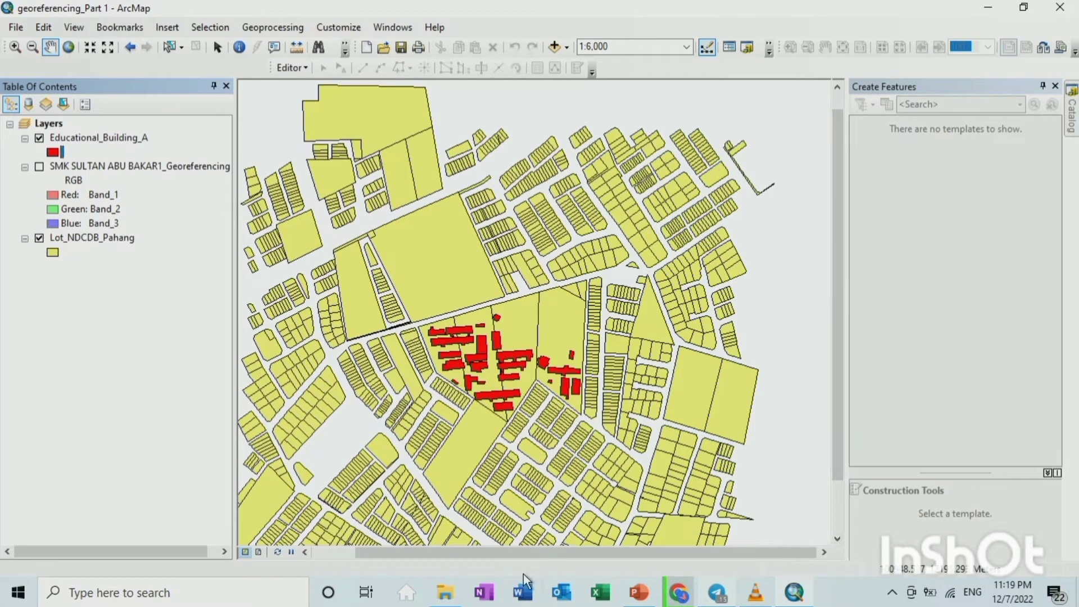
pyautogui.click(303, 553)
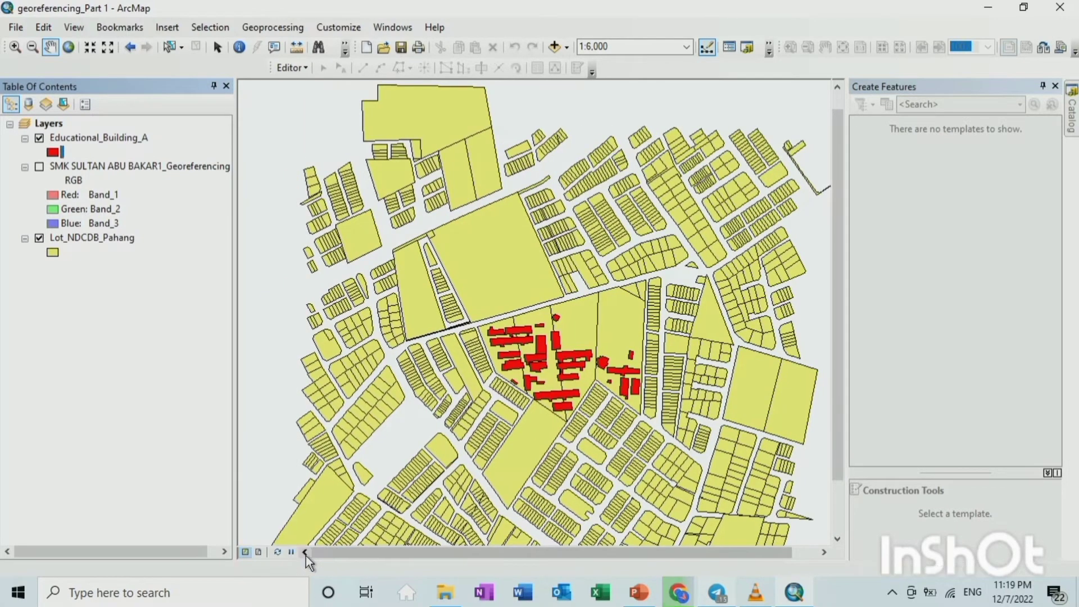
pyautogui.click(77, 31)
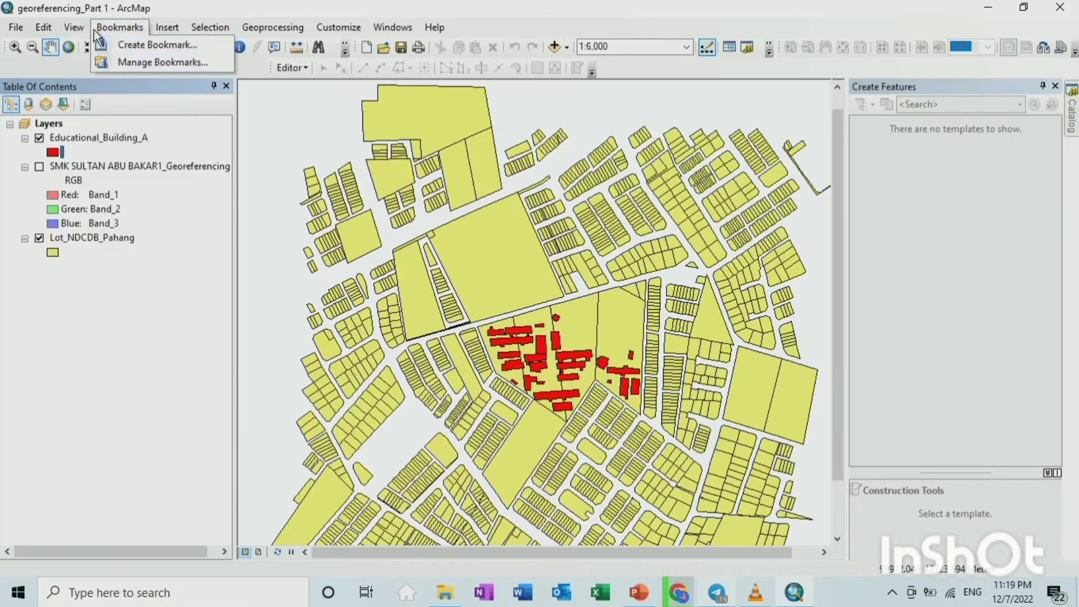
pyautogui.click(90, 63)
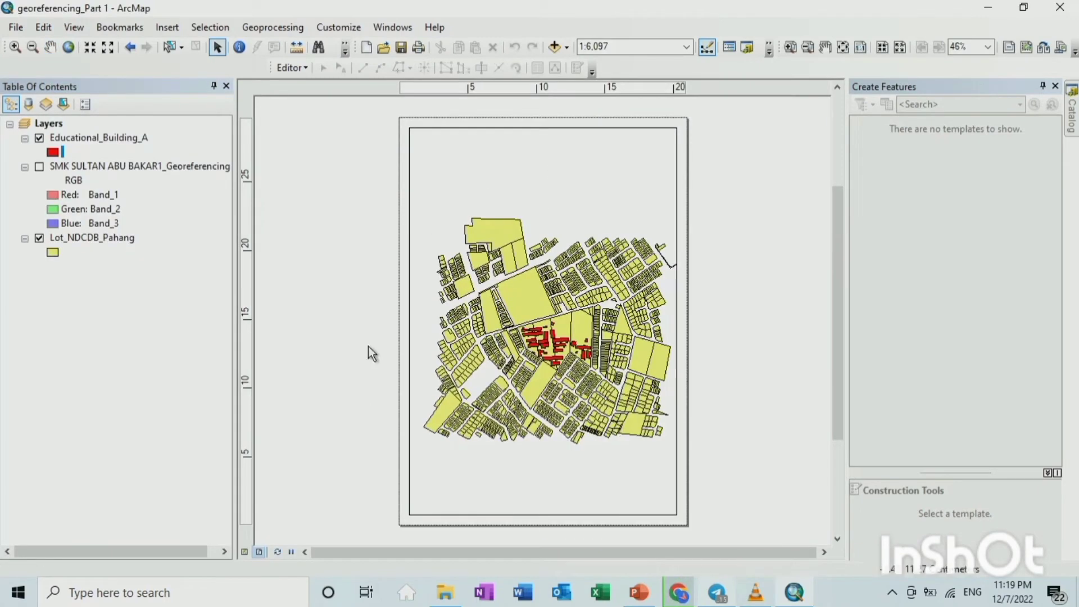
# Set up the layout page for Microsoft Print to PDF on A4 paper in portrait orientation, using the printer paper settings
pyautogui.click(19, 29)
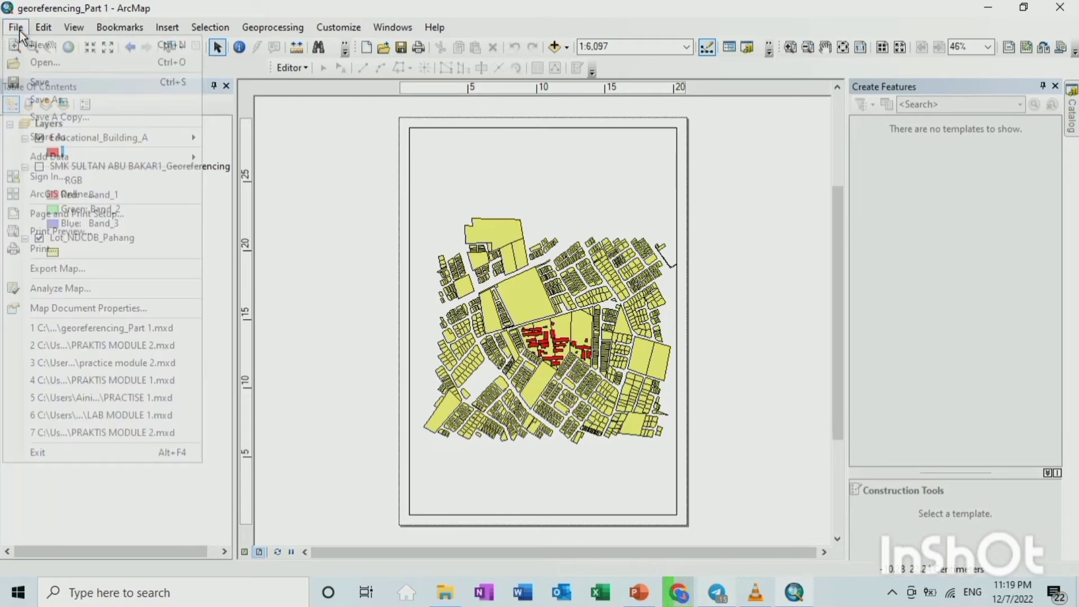
pyautogui.click(104, 216)
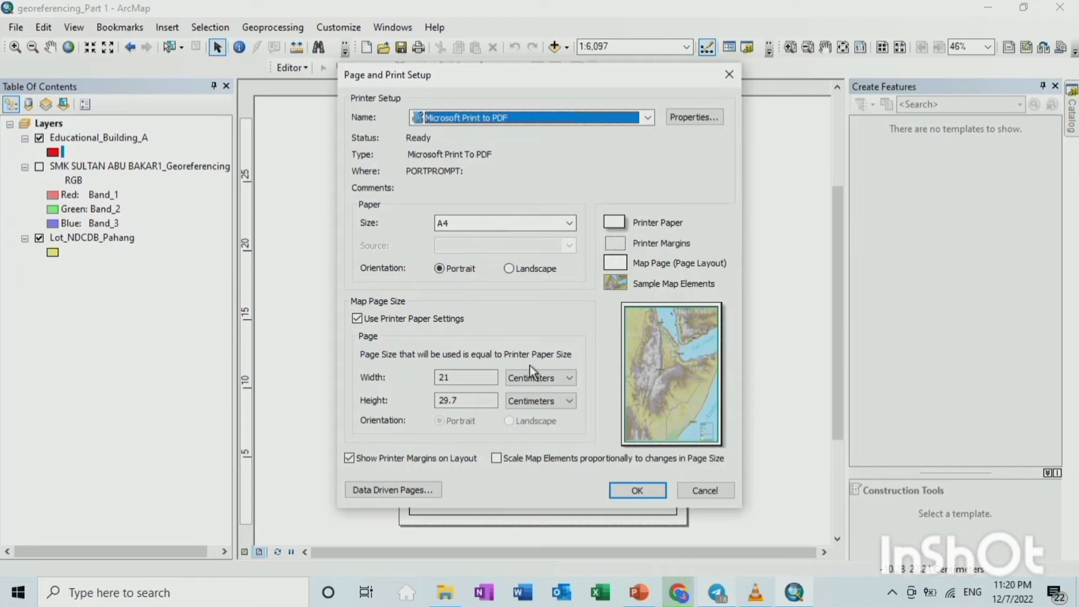
pyautogui.click(634, 490)
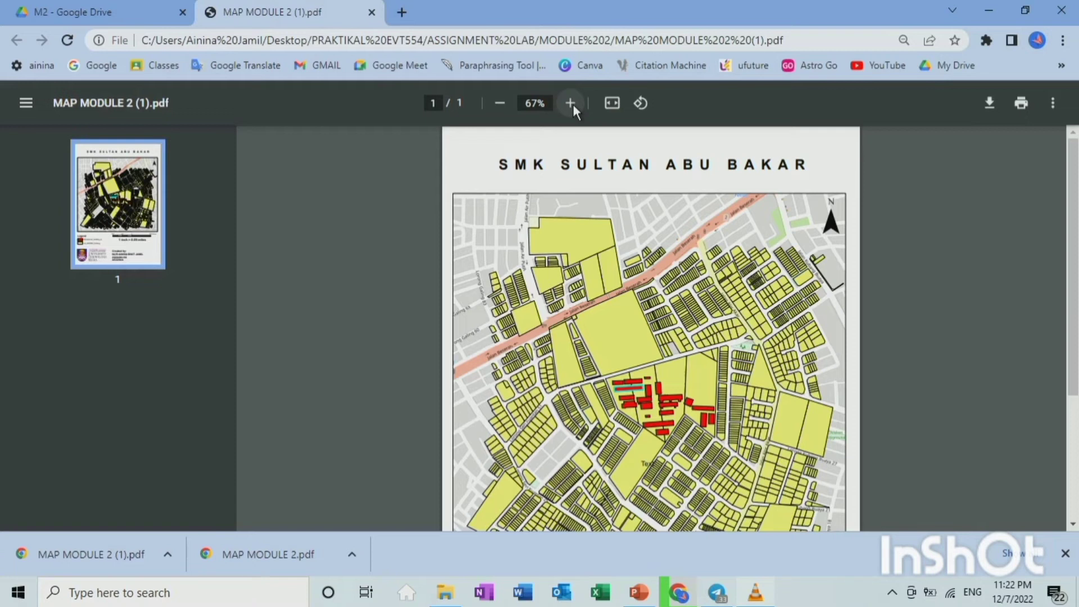
# In Chrome, enlarge MAP MODULE 2 (1).pdf to 75% and examine the finished map layout down to its legend, scale bar and credits
pyautogui.click(570, 103)
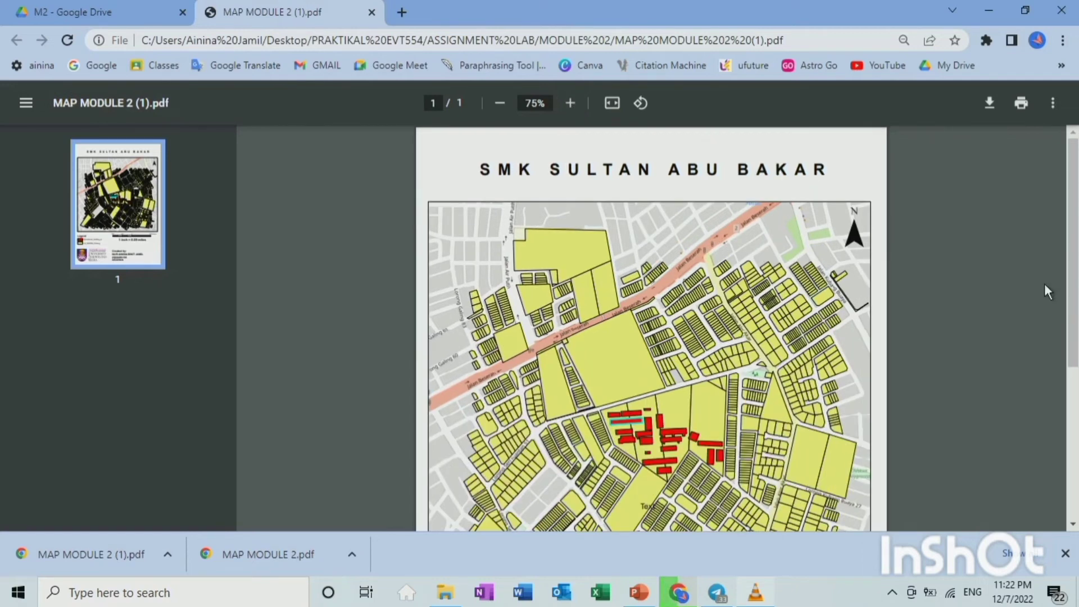
pyautogui.moveTo(1073, 315); pyautogui.dragTo(1076, 476)
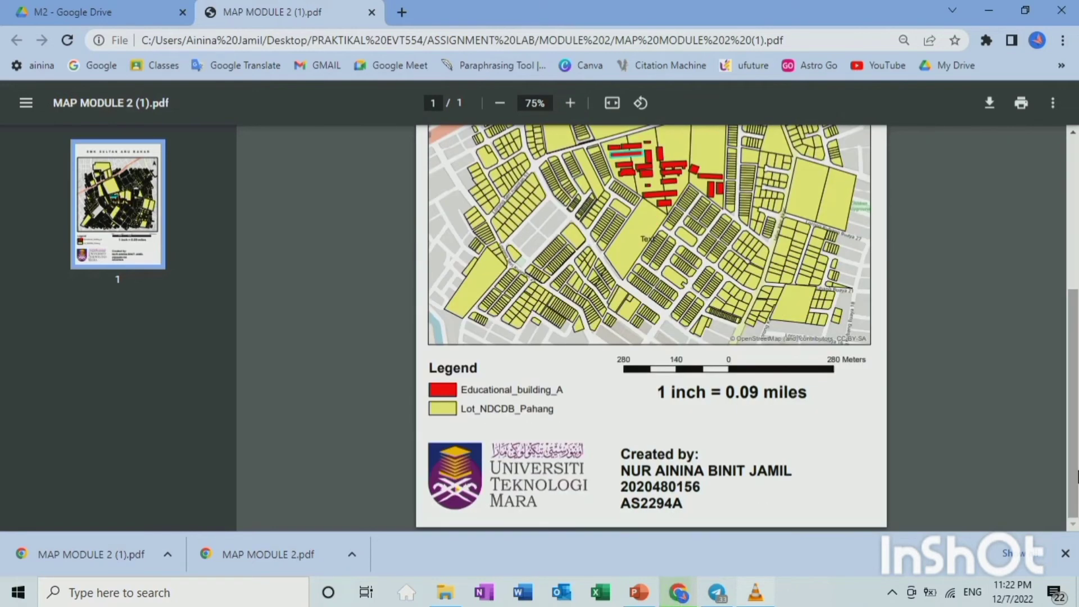